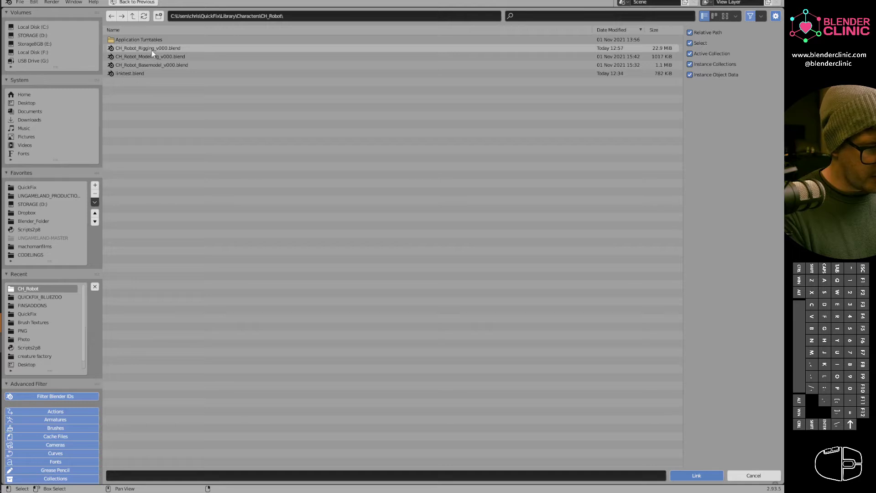
Link the ROBO_MASTER_COLLECTION collection from CH_Robot_Rigging_v000.blend into the scene.
left_click(189, 46)
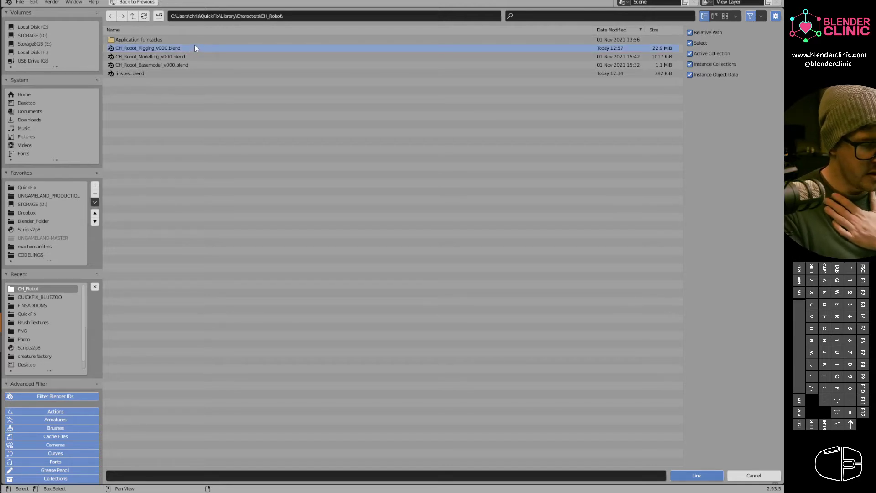
double_click(195, 45)
double_click(157, 64)
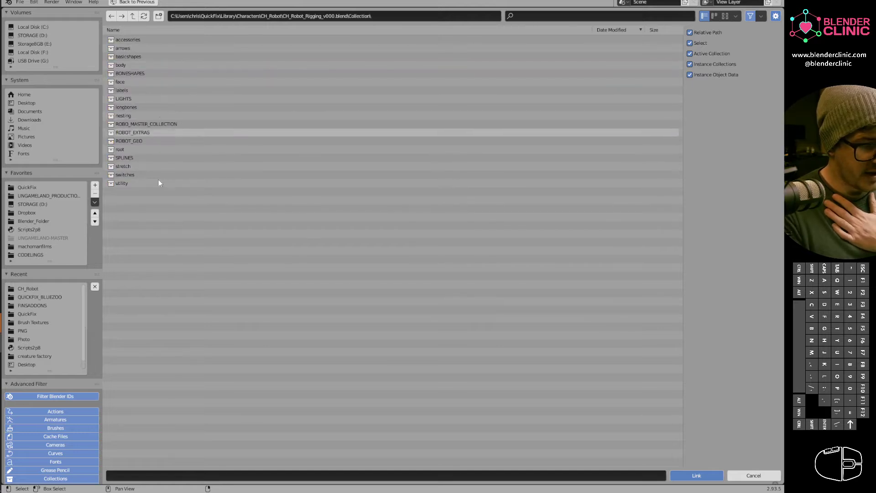
double_click(169, 124)
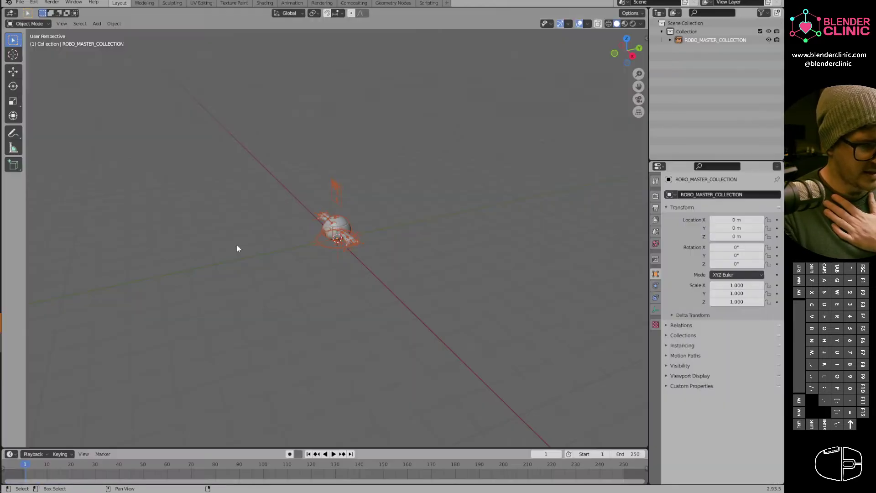
Make a library override of the linked ROBO_MASTER_COLLECTION.
middle_click_drag(335, 284, 376, 265)
scroll(388, 255, "up", 5)
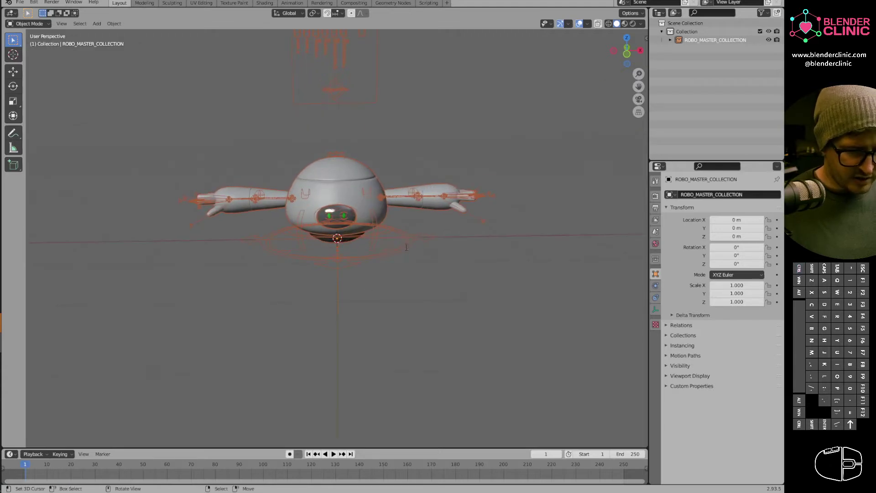
key("F3")
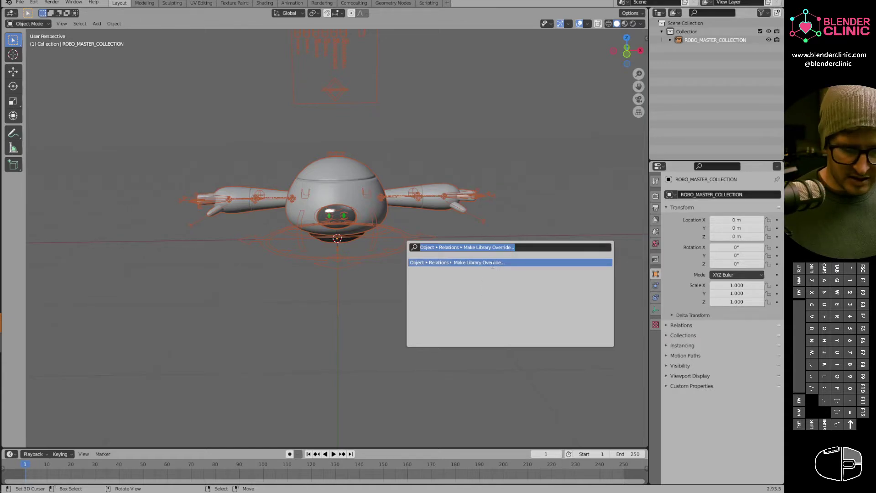
left_click(493, 263)
left_click(490, 264)
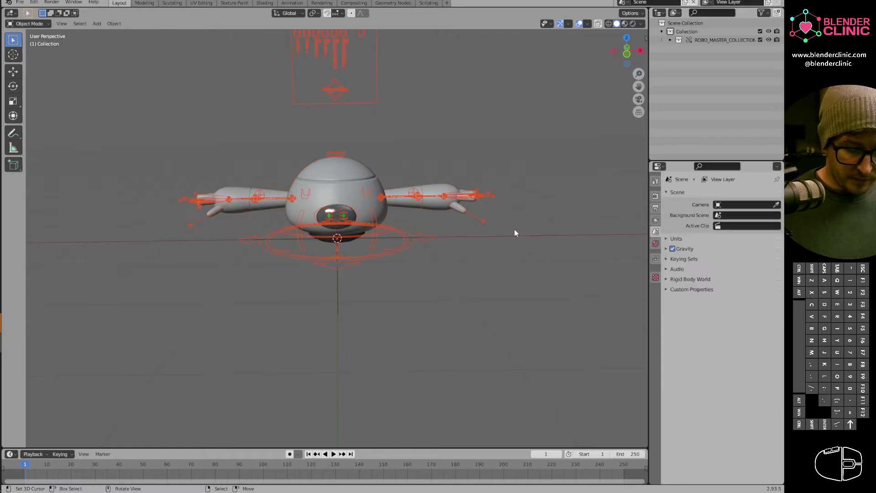
Put the robot's armature ROBO_RIG into Pose Mode and select the large UBERROOT control at its base.
mouse_move(373, 289)
middle_mouse_down("ctrl")
mouse_move(442, 258)
mouse_move(398, 288)
mouse_move(385, 280)
middle_mouse_up("ctrl")
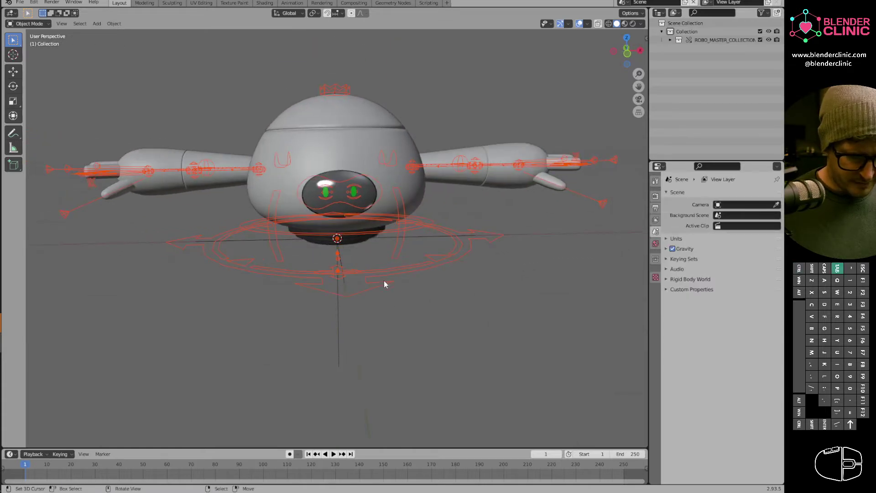
left_click(395, 229)
key("ctrl+Tab")
left_click(418, 227)
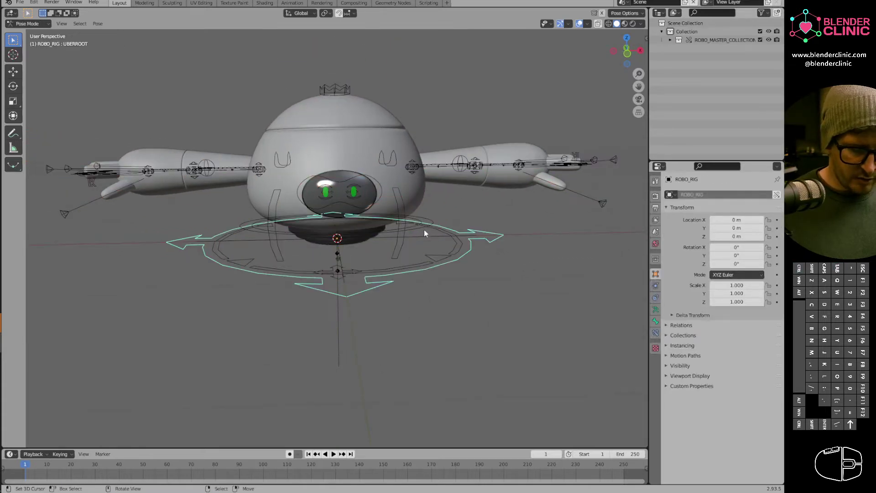
middle_click_drag(424, 229, 592, 137)
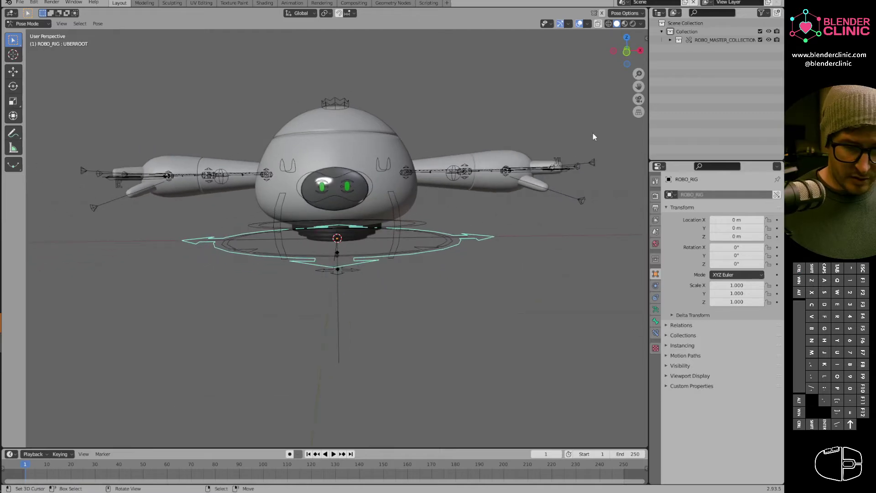
Show the Bone Layers tools in the viewport sidebar, look over the Rig UI layer toggles, and collapse the sections.
left_click(644, 36)
left_click(643, 196)
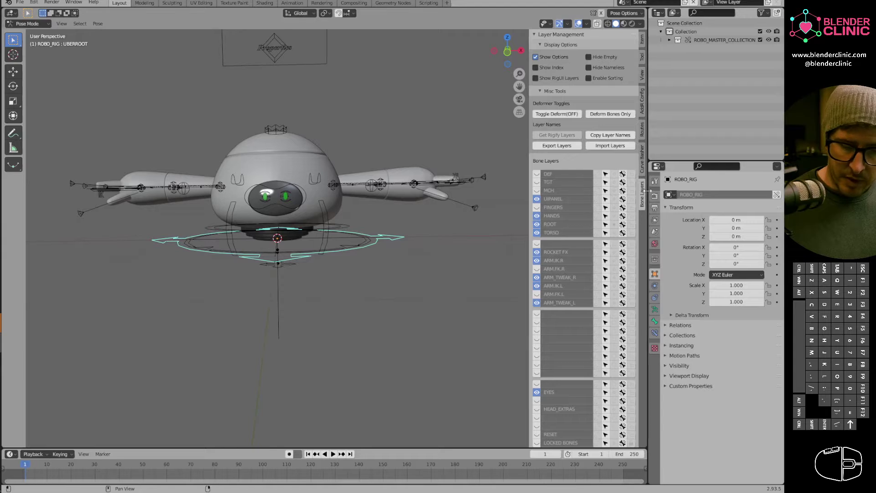
left_click(550, 35)
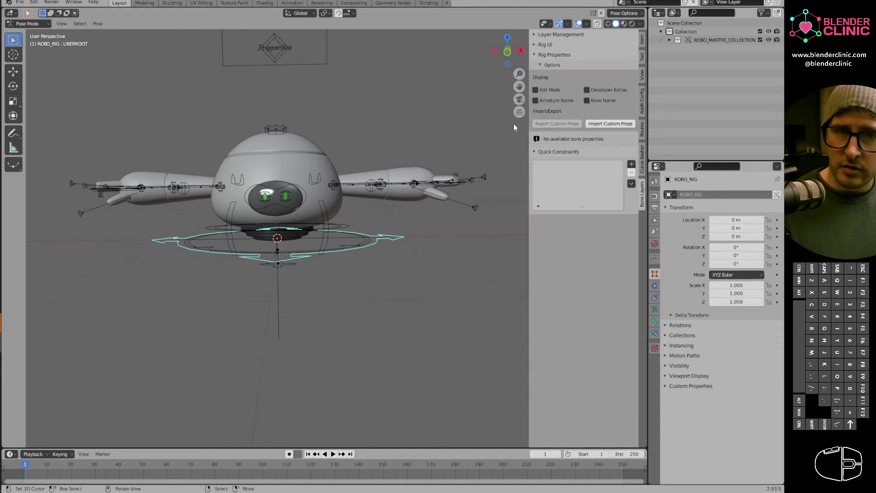
left_click(541, 44)
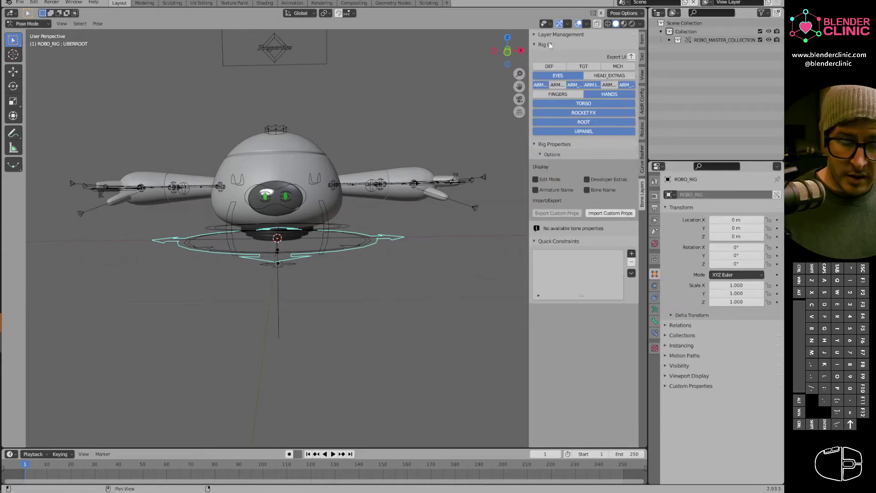
left_click(533, 144)
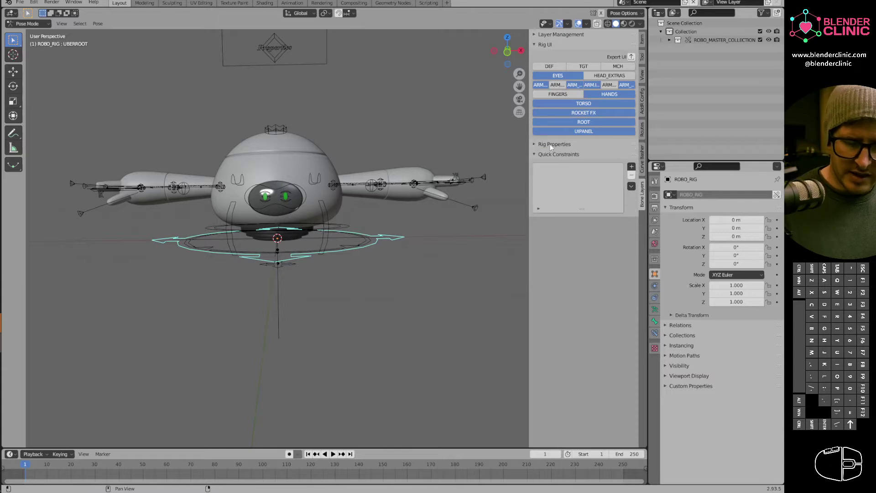
left_click(543, 44)
Change the Outliner area to a Text Editor and open the script ROBOTRIGGING_1_rigui.py in it.
left_click(658, 13)
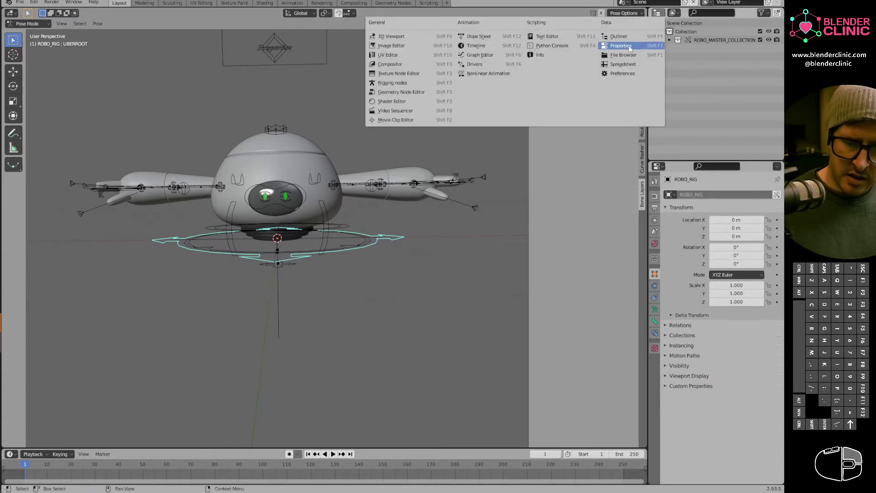
left_click(560, 36)
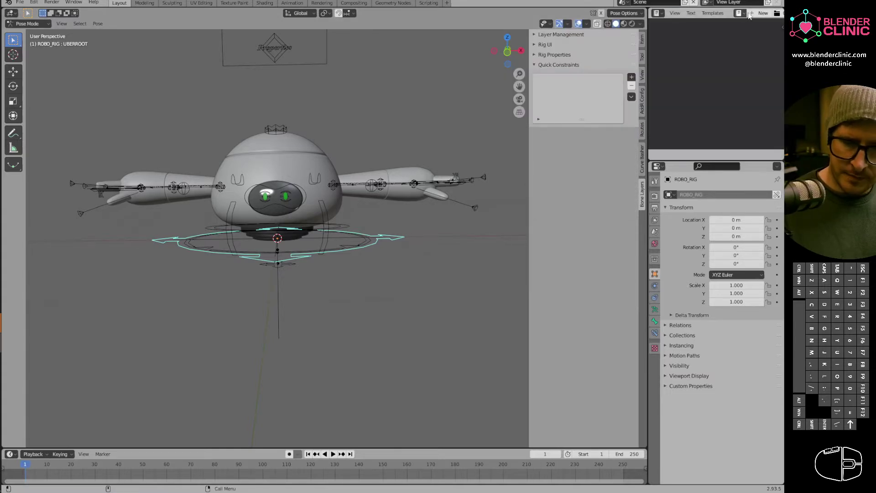
left_click(778, 14)
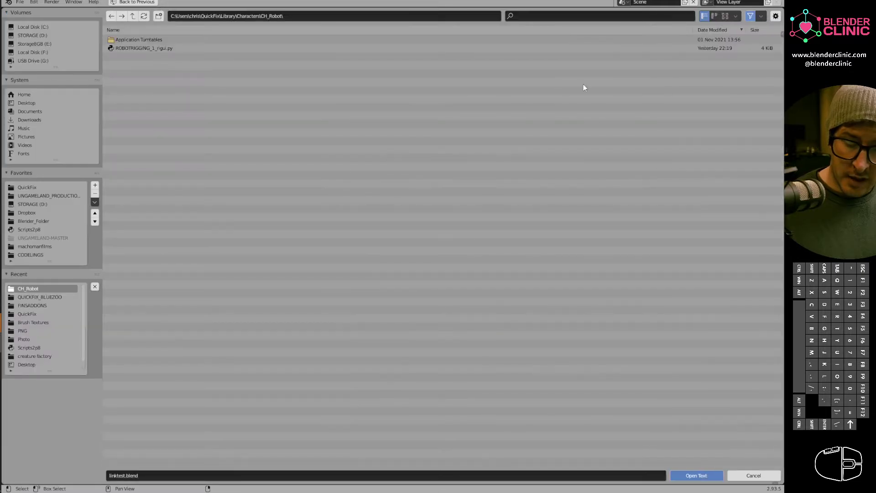
left_click(142, 48)
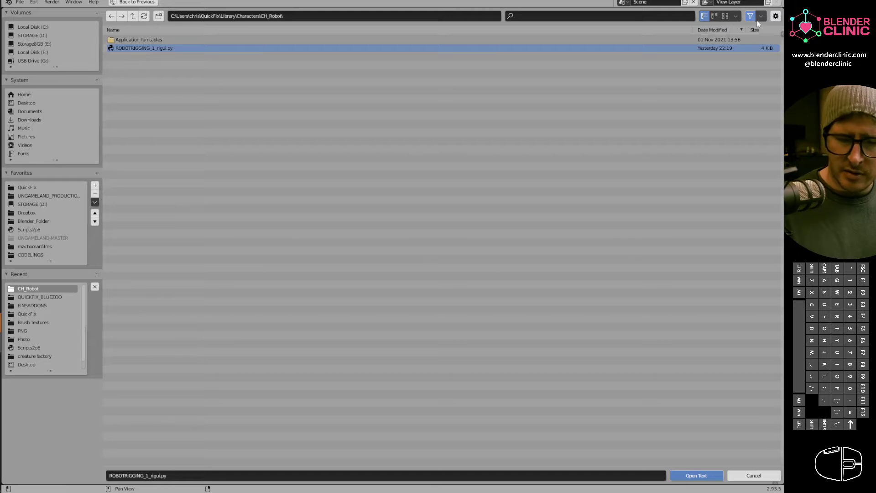
double_click(169, 47)
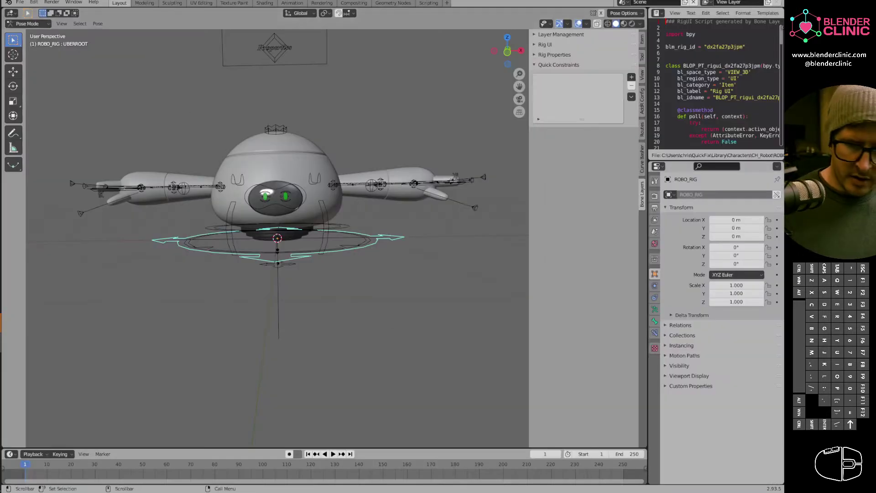
Run the rig UI script and show its layer toggles among the Item properties, with Transform and Copy World Space collapsed.
middle_click_drag(761, 15, 605, 46)
left_click(642, 41)
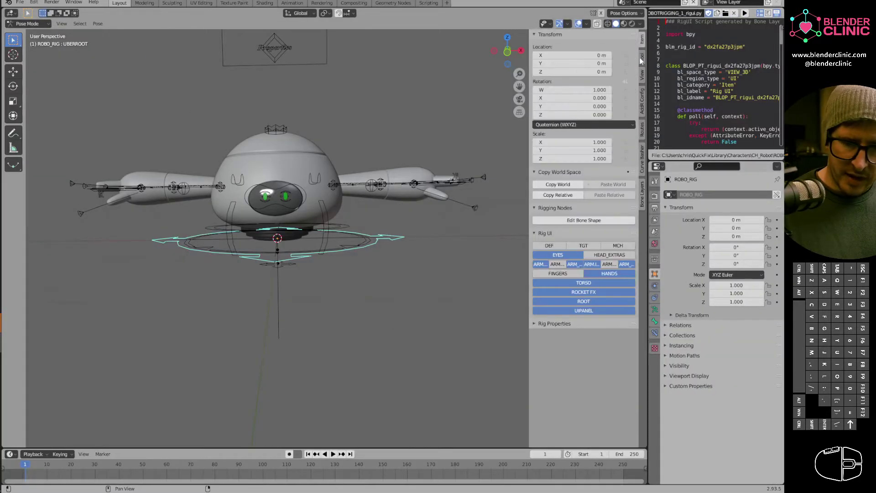
left_click(548, 35)
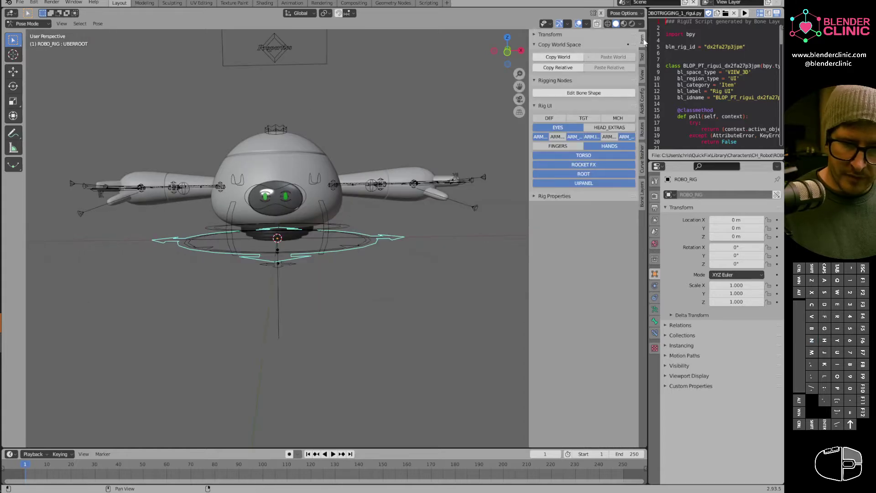
left_click(582, 45)
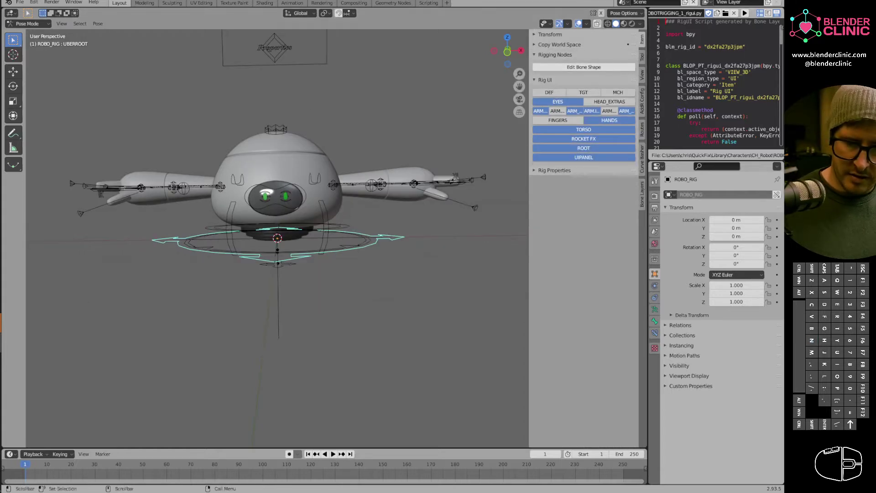
Change the Text Editor area back to the Outliner and expand ROBO_MASTER_COLLECTION.
scroll(726, 14, "up", 6)
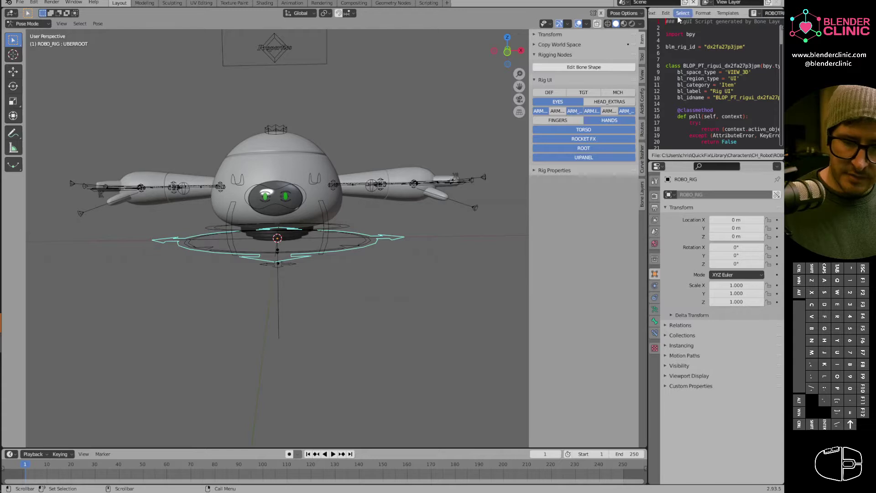
left_click(657, 14)
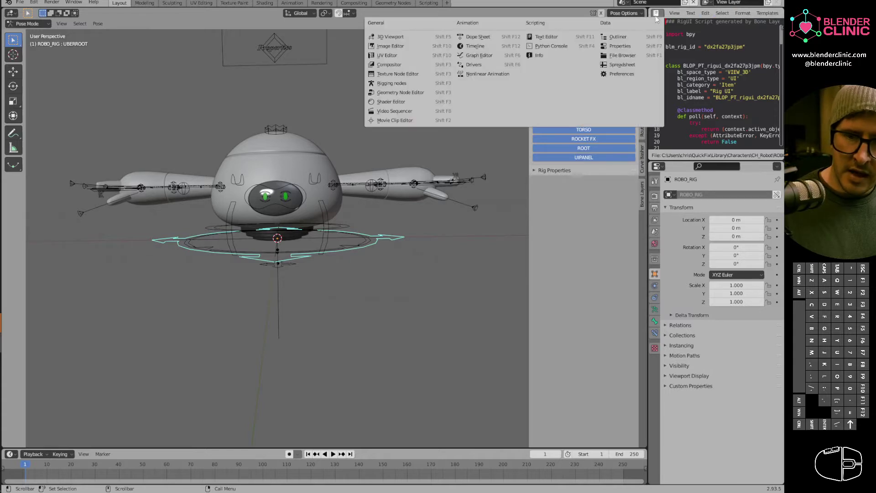
left_click(634, 37)
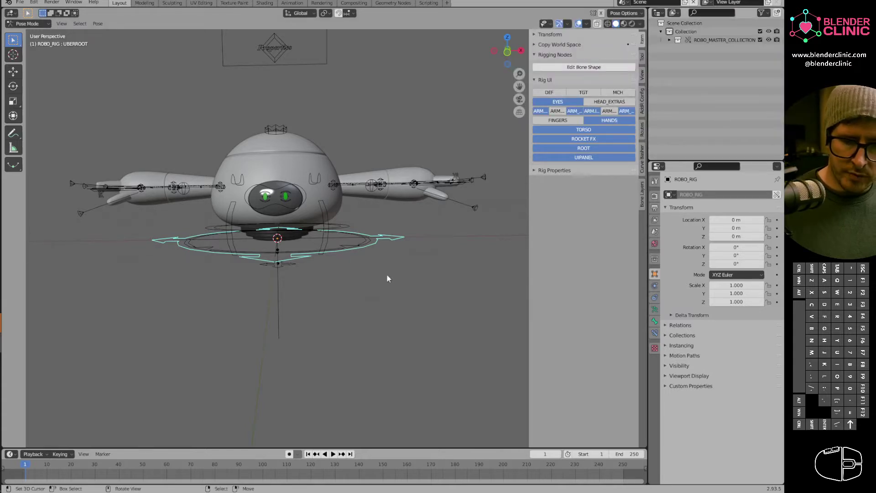
left_click(670, 40)
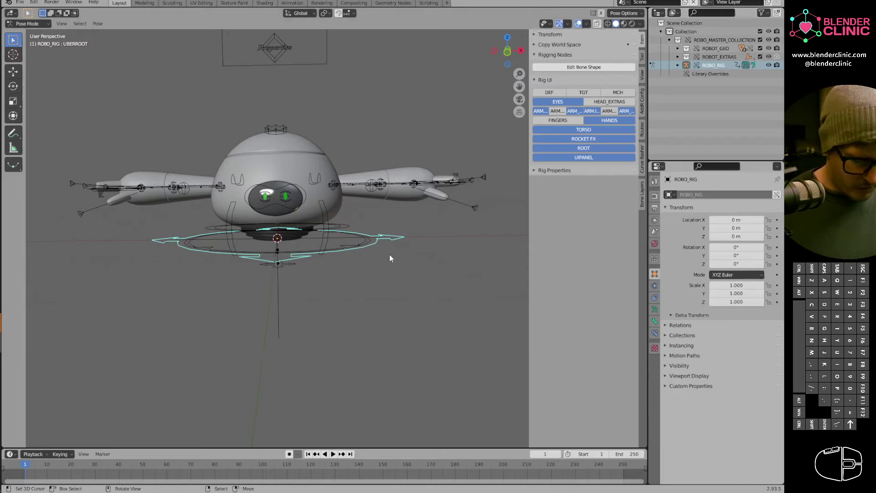
Collapse the Rigging Nodes section and hide every bone layer in the Rig UI except UIPANEL.
middle_click_drag(387, 253, 337, 264)
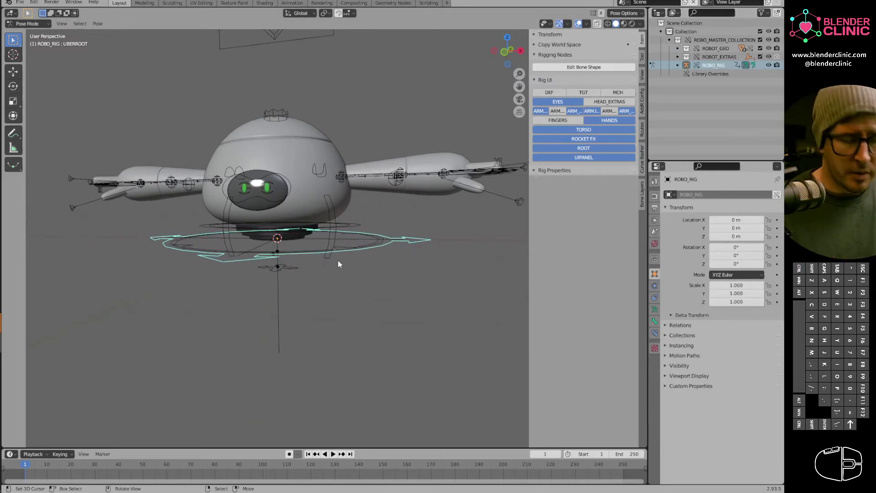
key("ctrl")
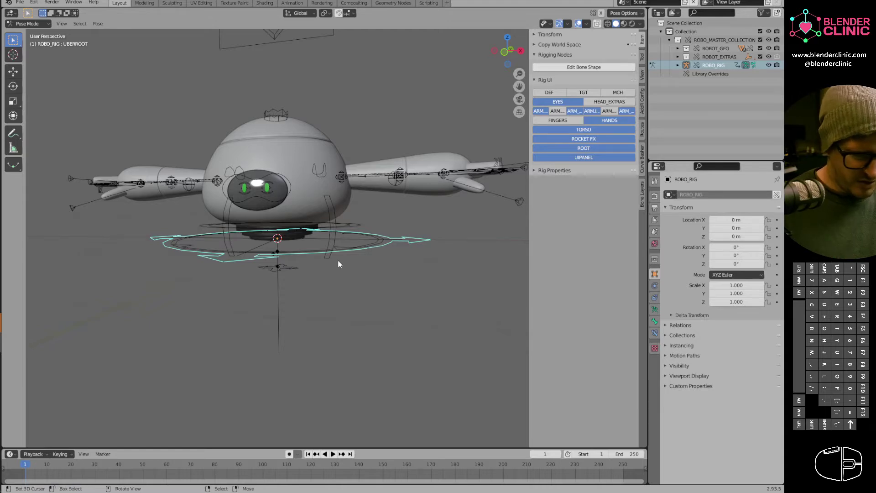
middle_click_drag(338, 261, 255, 318)
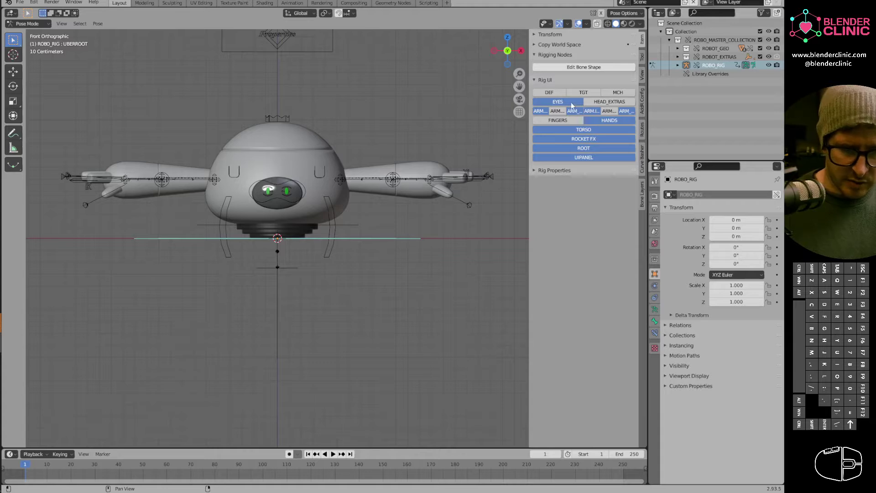
left_click(543, 55)
mouse_move(552, 91)
left_mouse_down()
mouse_move(630, 112)
mouse_move(622, 133)
mouse_move(516, 211)
left_mouse_up()
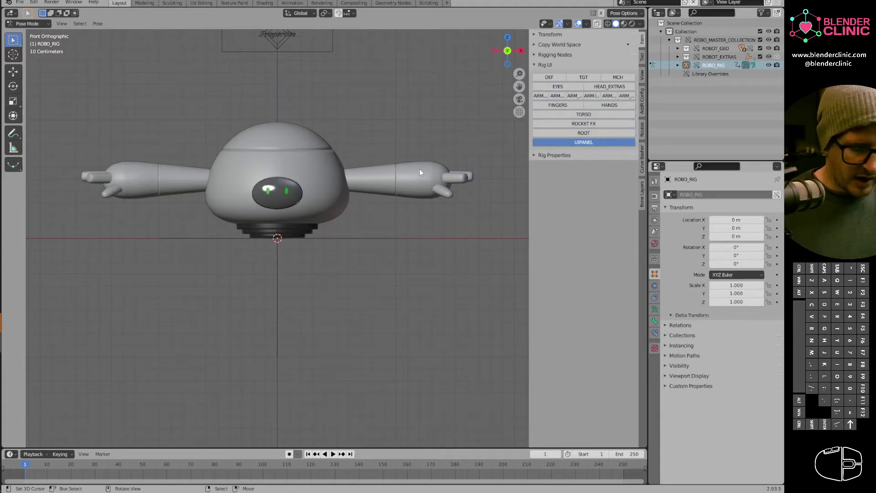
Toggle the DEF, TGT and MCH bone layers on to examine their bones, and hide them all again.
scroll(420, 172, "down", 3)
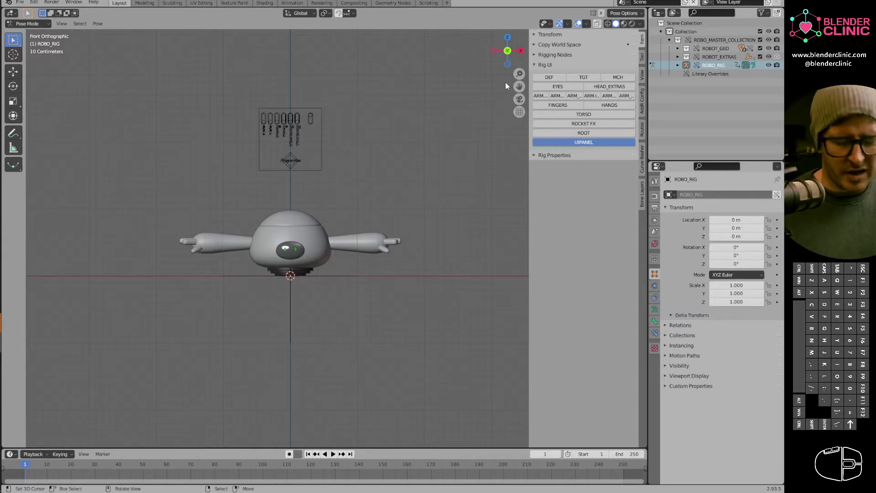
left_click(563, 78)
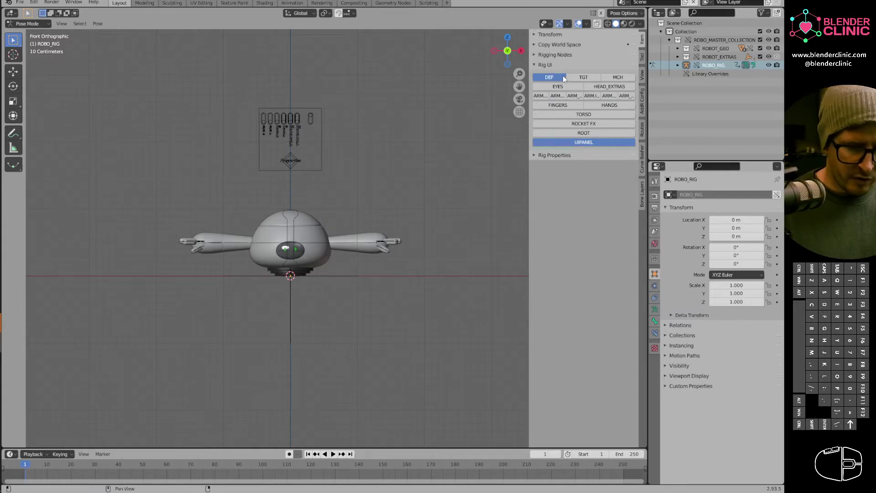
middle_click_drag(376, 187, 380, 251)
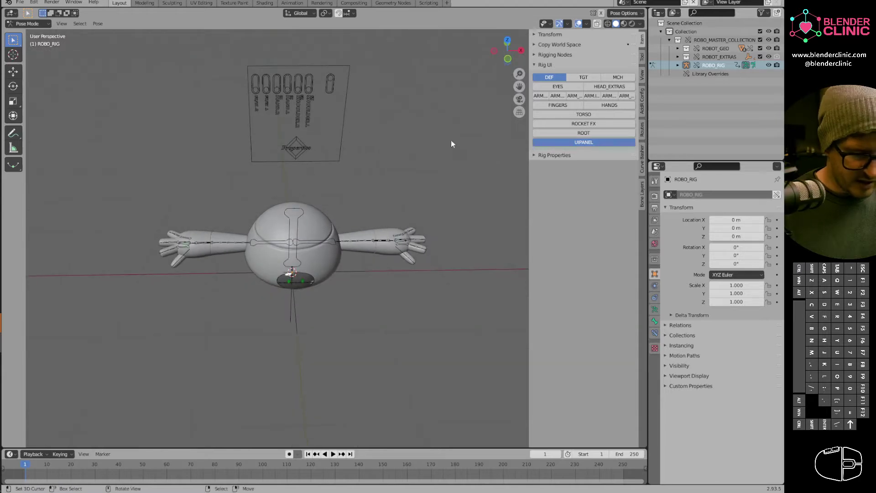
left_click(563, 78)
left_click(584, 78)
left_click(625, 78)
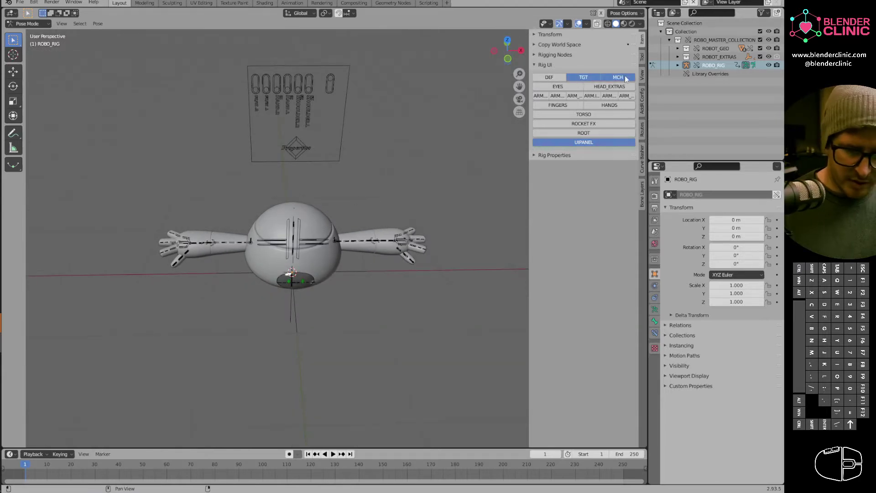
left_click(585, 77)
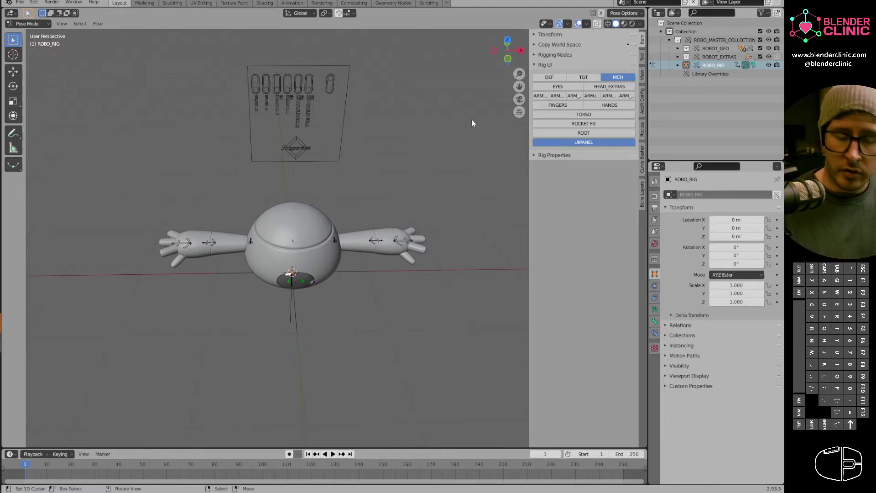
left_click(616, 78)
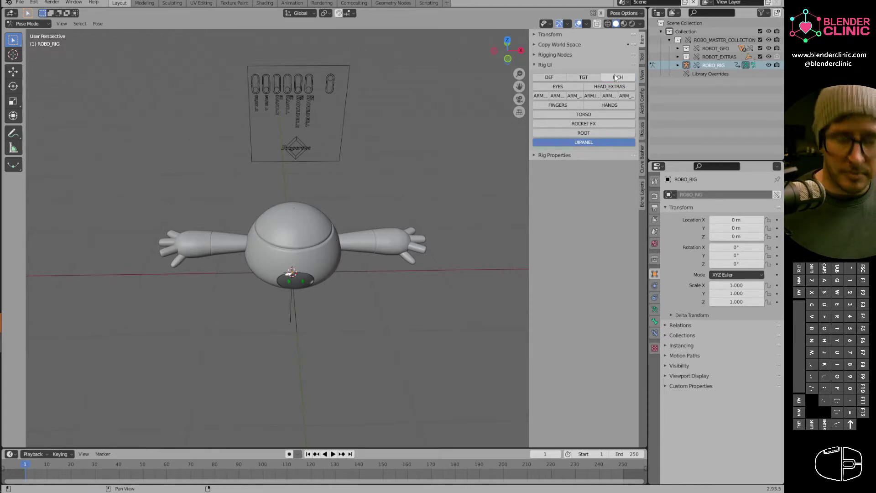
Show only the ROOT bone layer of the rig, with the UIPANEL layer hidden.
scroll(397, 262, "up", 2)
middle_click_drag(397, 262, 417, 219)
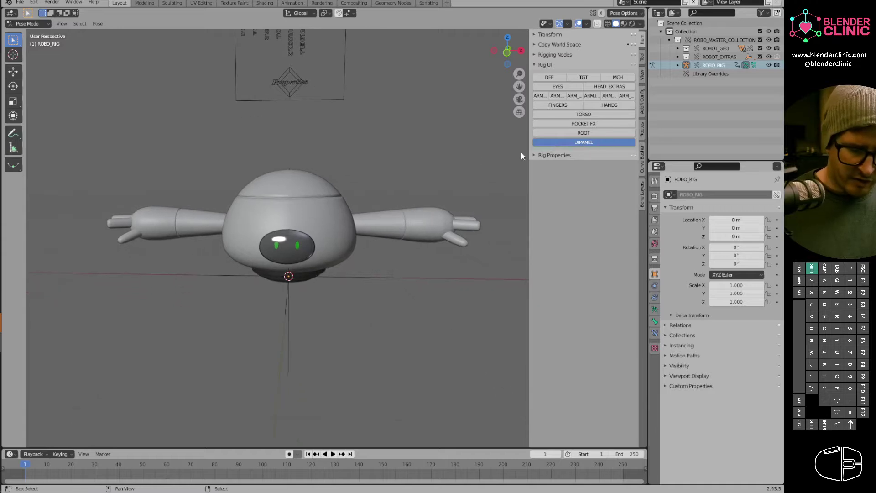
middle_click_drag(416, 171, 430, 223, "shift")
scroll(430, 224, "down", 1)
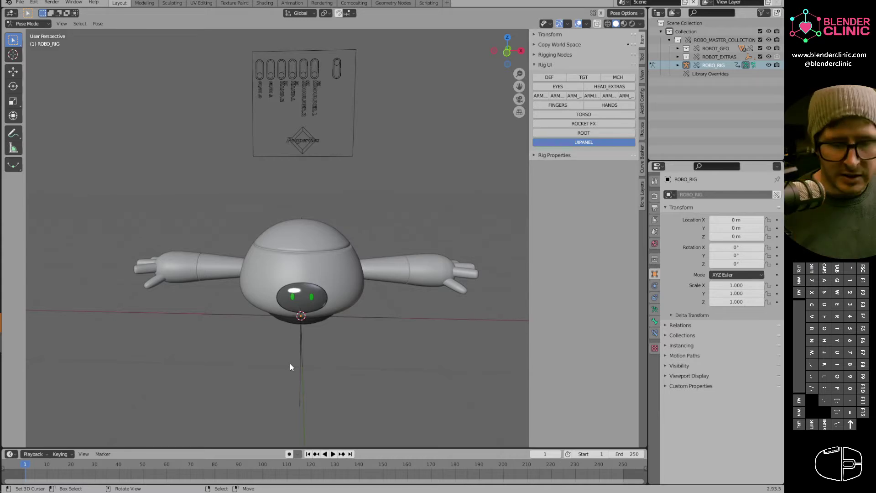
left_click(584, 133)
middle_click_drag(343, 377, 430, 264, "ctrl")
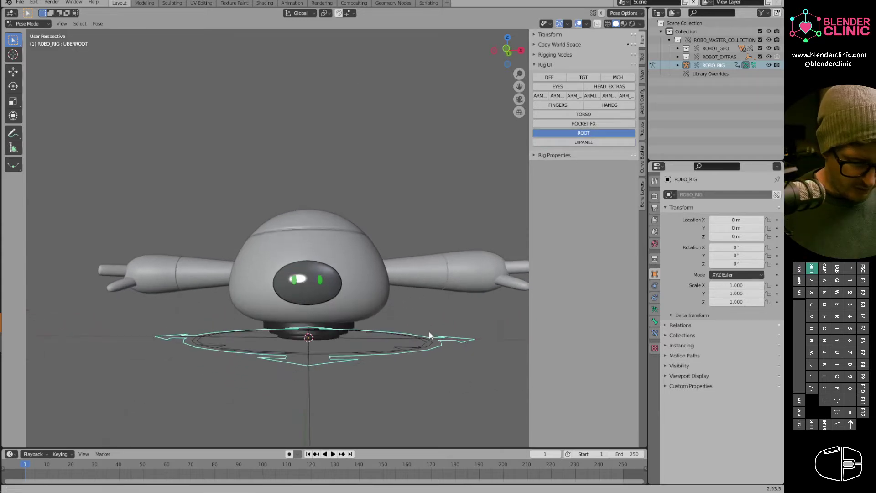
Select the inner ROOT control ring under the robot and try moving it.
middle_click_drag(429, 332, 420, 270, "shift")
middle_click_drag(410, 288, 387, 288)
right_click(399, 293)
right_click(380, 282)
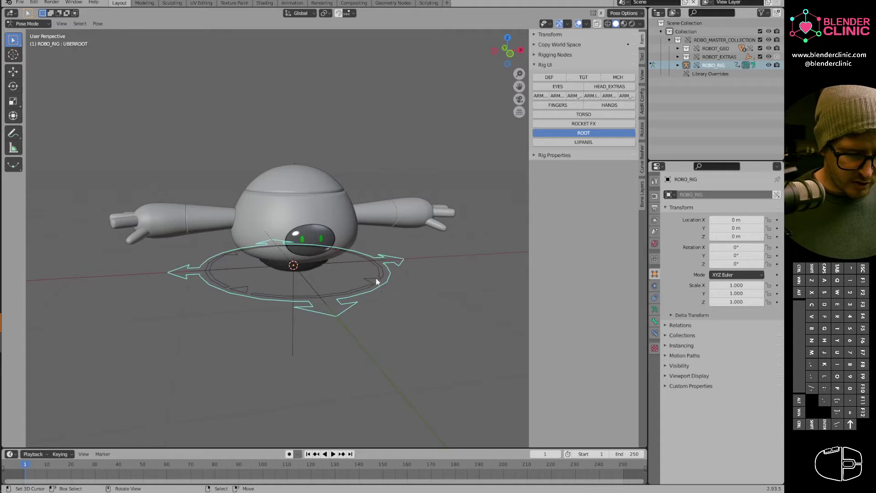
right_click(373, 273)
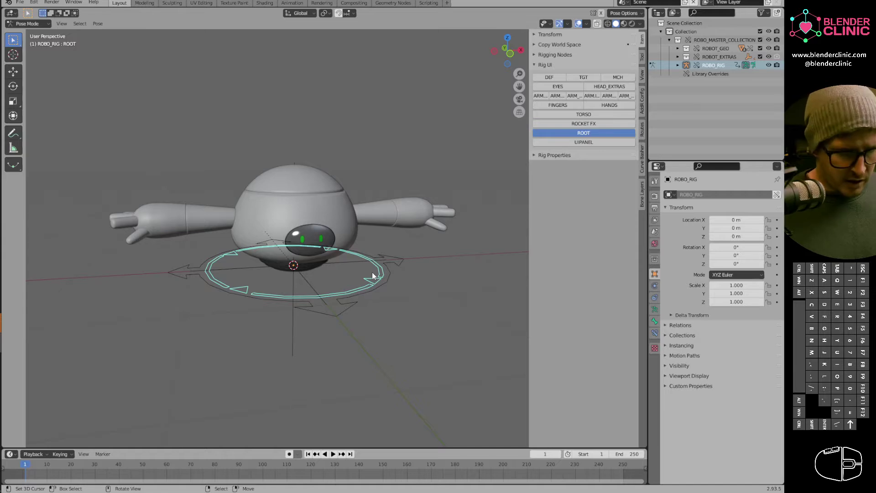
key("g")
key("Escape")
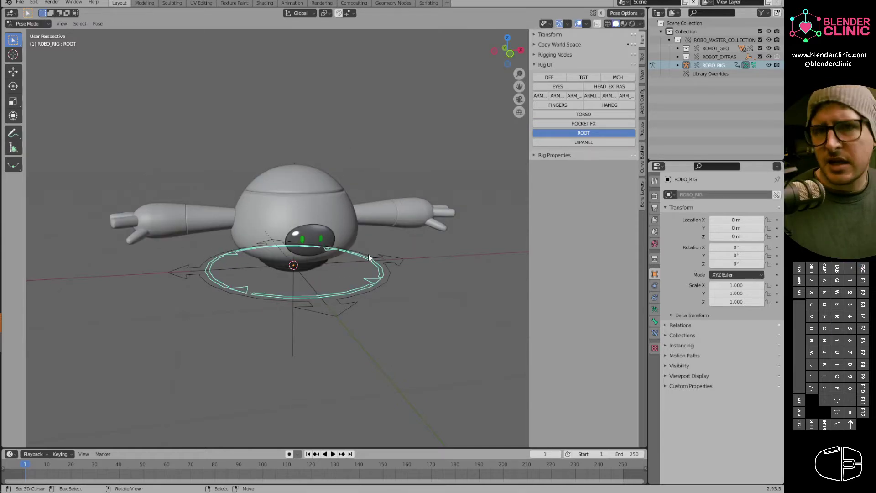
Select the outer UBERROOT ring, switch the rig to Object Mode and try moving the whole ROBO_RIG armature.
left_click(376, 287)
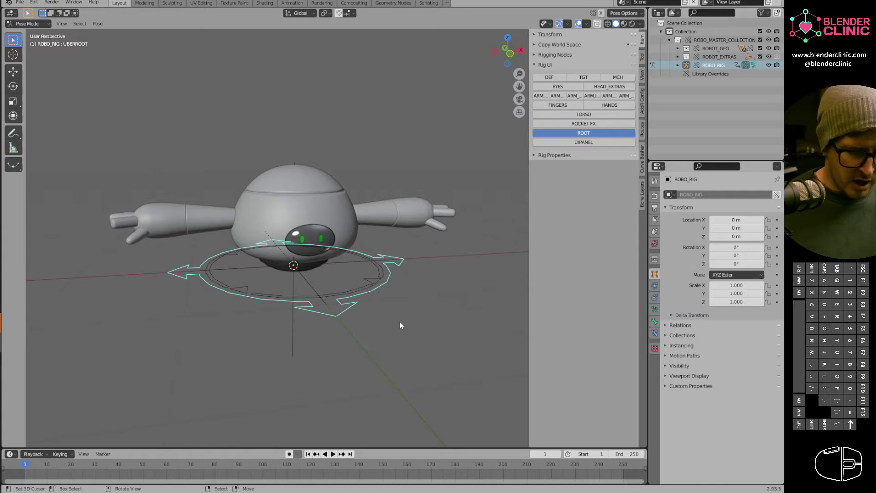
key("ctrl+Tab")
left_click(352, 283)
key("g")
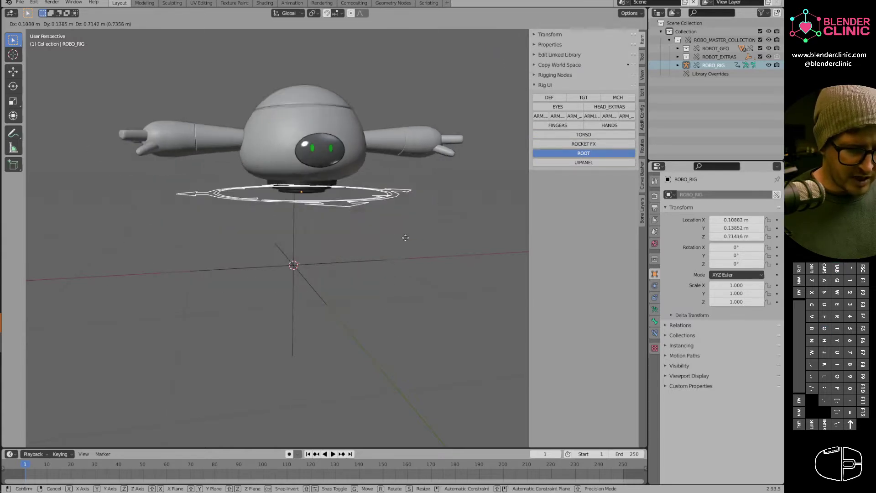
key("Escape")
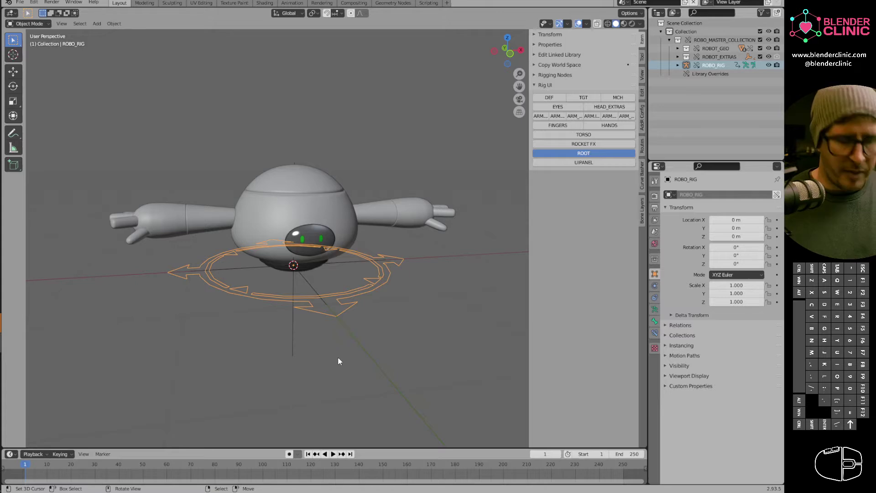
Return the rig to Pose Mode and try moving the UBERROOT control.
key("ctrl+Tab")
key("g")
key("Escape")
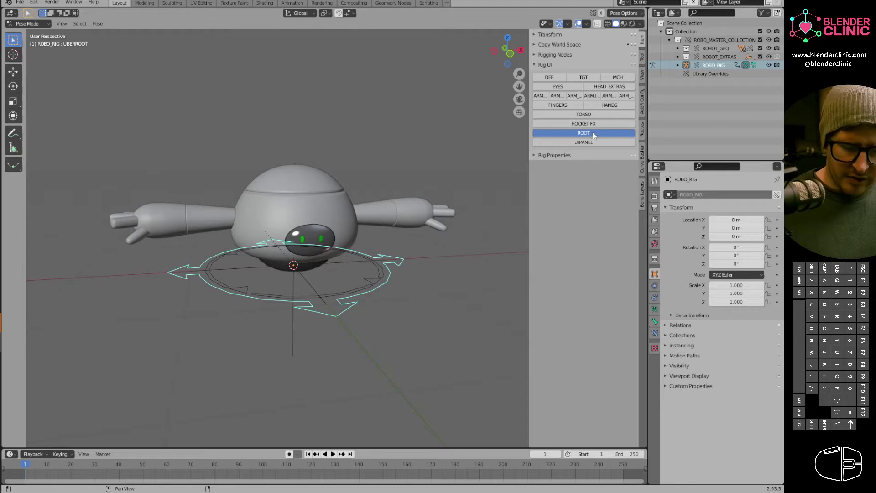
Show the TORSO bone layer in place of the ROOT layer.
left_click(588, 114)
left_click(593, 133)
middle_click_drag(348, 275, 364, 264)
Move the CTRL_TORSO ring around to test how the body moves while the hands stay behind.
left_click(358, 268)
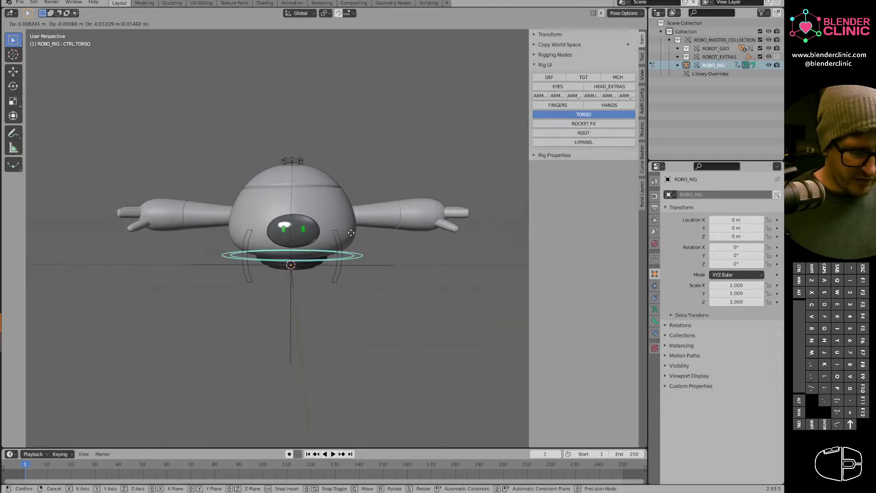
key("g")
left_click(355, 253)
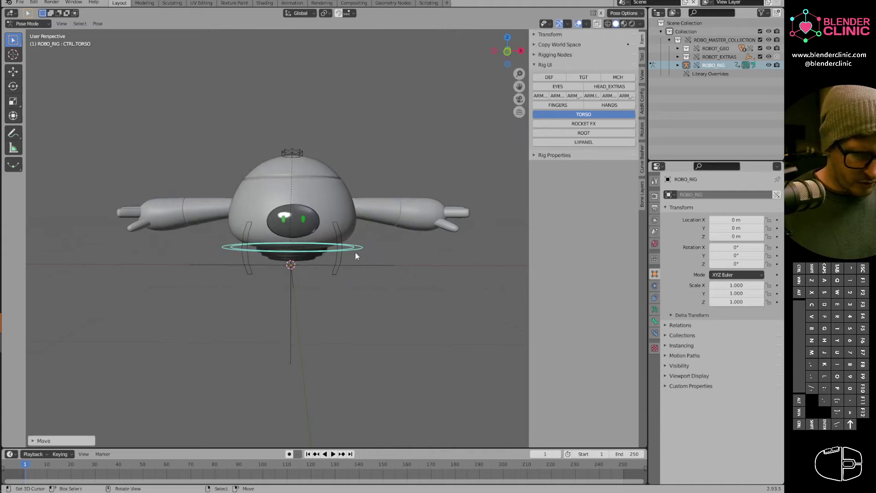
key("g")
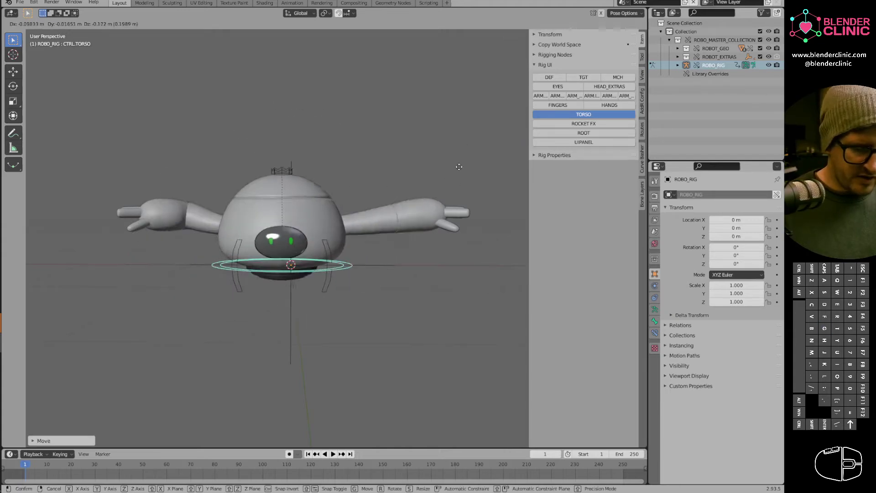
left_click(458, 170)
Show the UIPANEL layer and move the third and fourth slider switches on the control panel above the robot.
left_click(595, 143)
middle_click_drag(398, 164, 412, 219, "shift")
right_click(288, 97)
right_click(297, 98, "shift")
key("g")
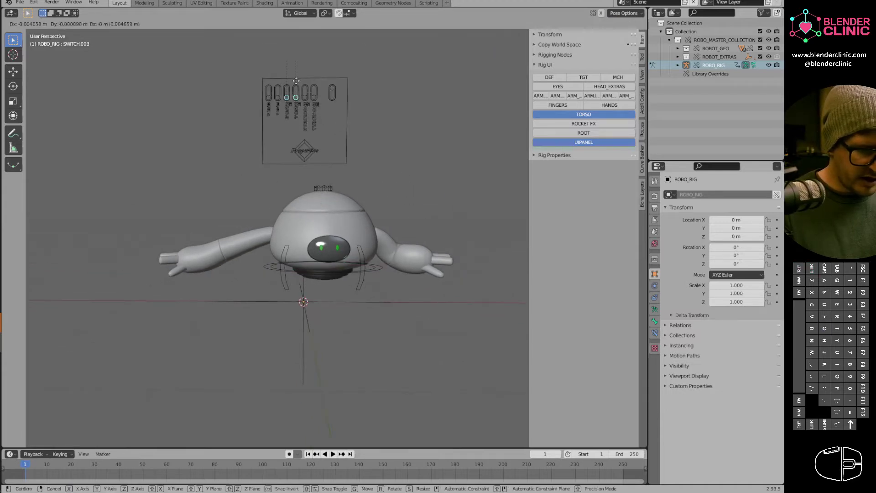
left_click(321, 83)
Reposition the CTRL_TORSO ring to test the arms with the panel switches changed.
middle_click_drag(384, 297, 388, 257, "shift")
right_click(382, 229)
key("g")
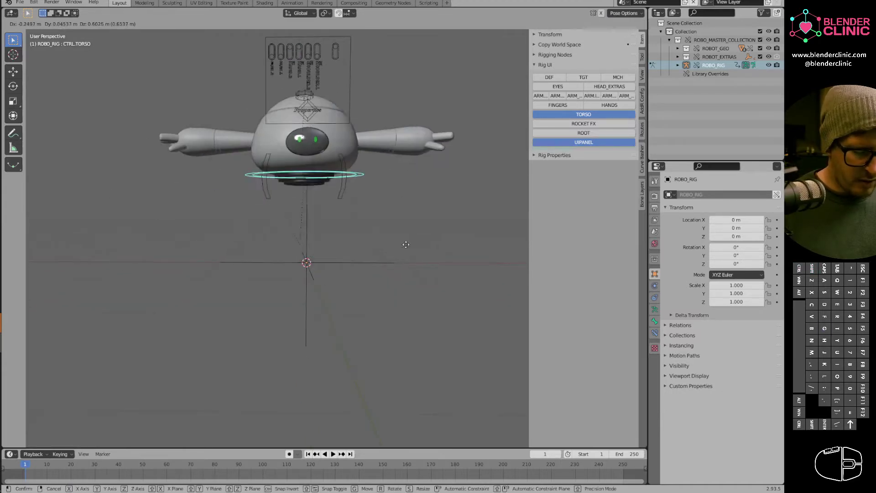
left_click(389, 241)
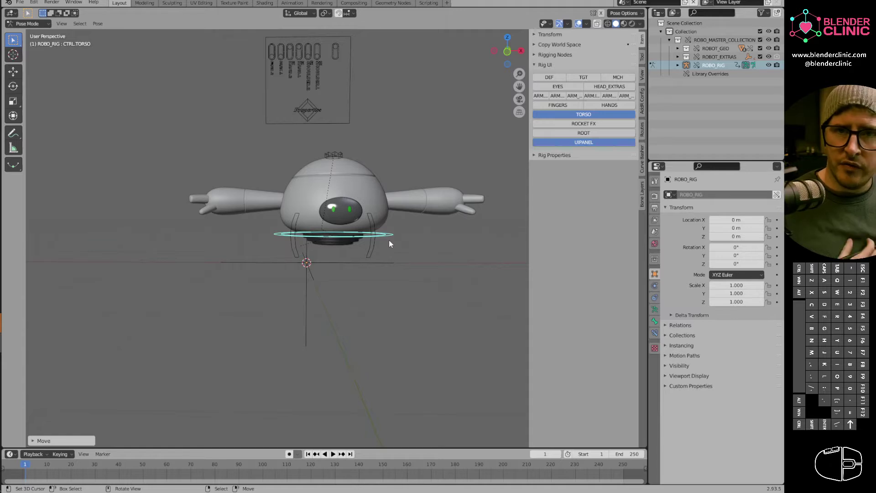
Show the ROOT bone layer as well and raise the ROOT control ring above the ground.
left_click(602, 133)
right_click(394, 270)
key("g")
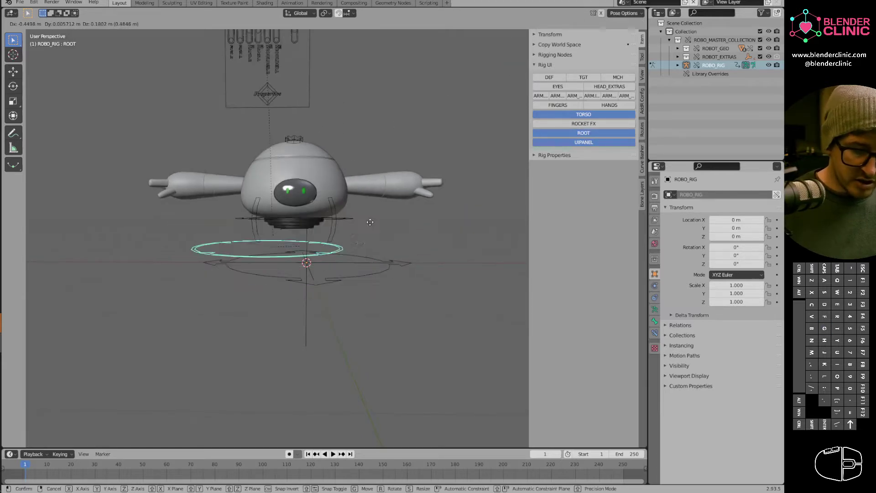
left_click(371, 282)
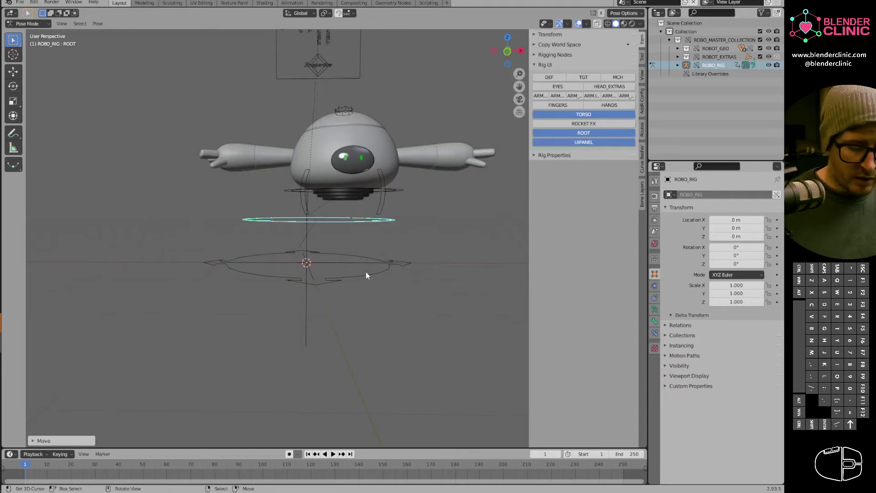
Clear the ROOT control's location and try scaling the rig up from it.
key("alt+g")
key("s")
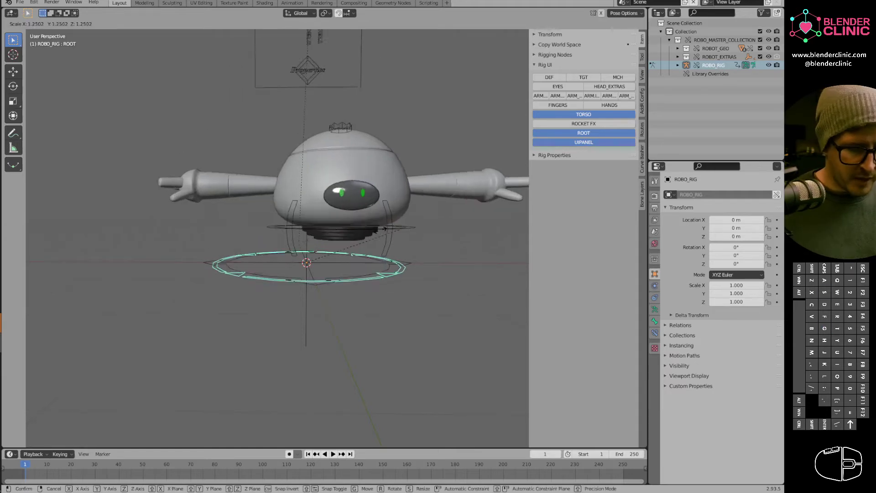
key("Escape")
Select the CTRL_TORSO ring and clear its location.
middle_click_drag(385, 265, 410, 224, "ctrl")
right_click(409, 224)
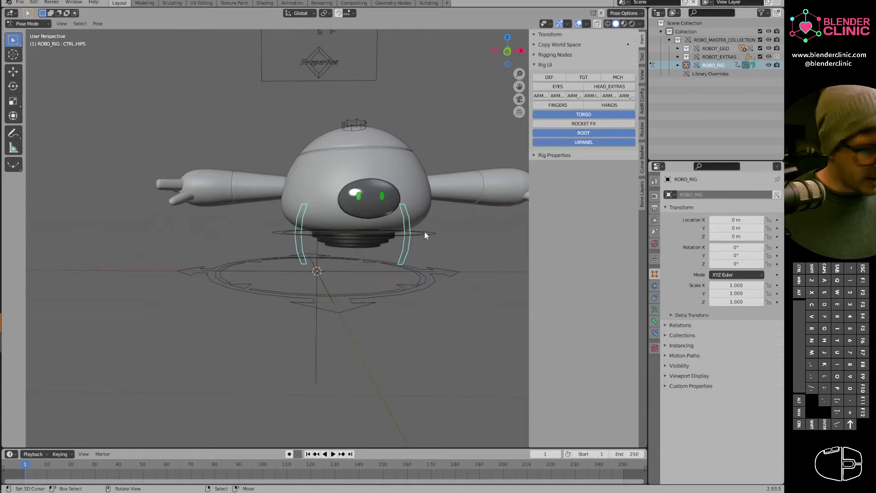
right_click(425, 232)
key("alt+g")
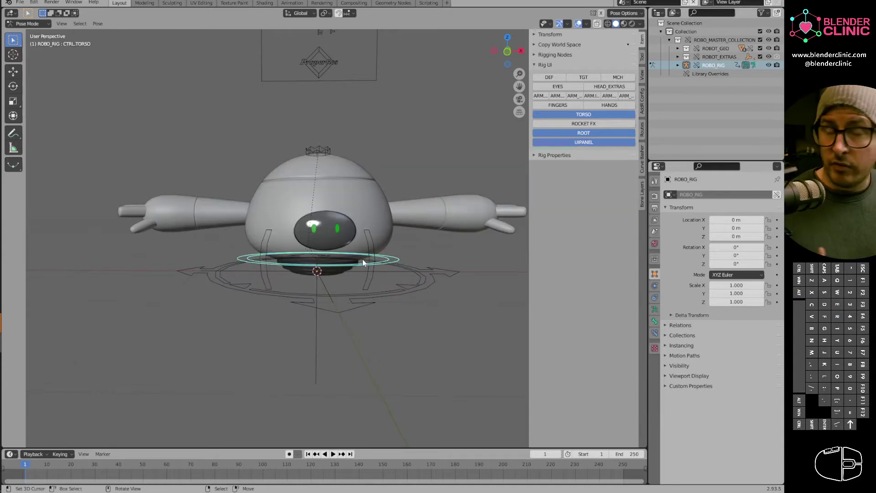
Select the CTRL_HIPS brackets and test rotating and moving the robot's lower body with them.
middle_click_drag(390, 293, 391, 269, "shift")
middle_click_drag(391, 269, 371, 224, "ctrl")
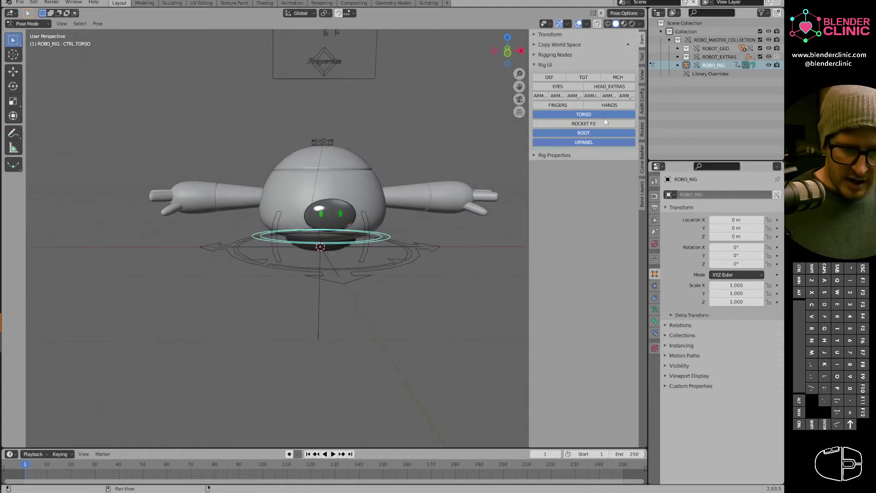
left_click(369, 223)
key("r")
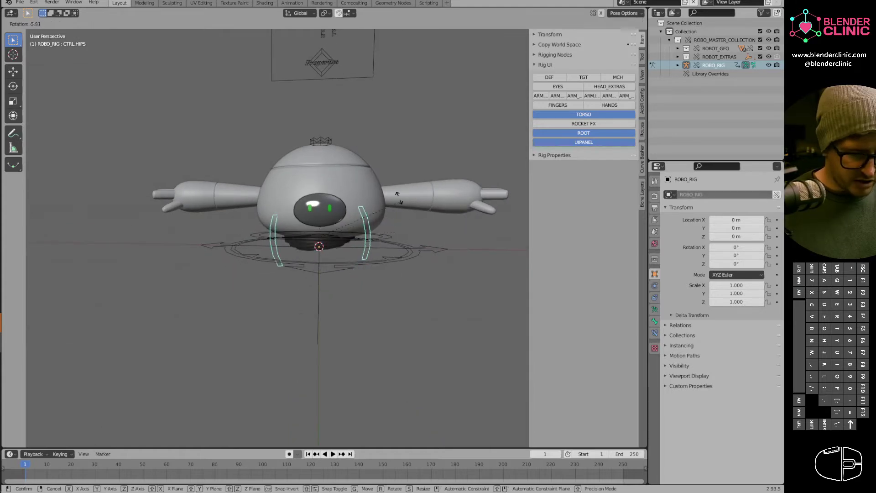
left_click(392, 234)
key("g")
left_click(395, 224)
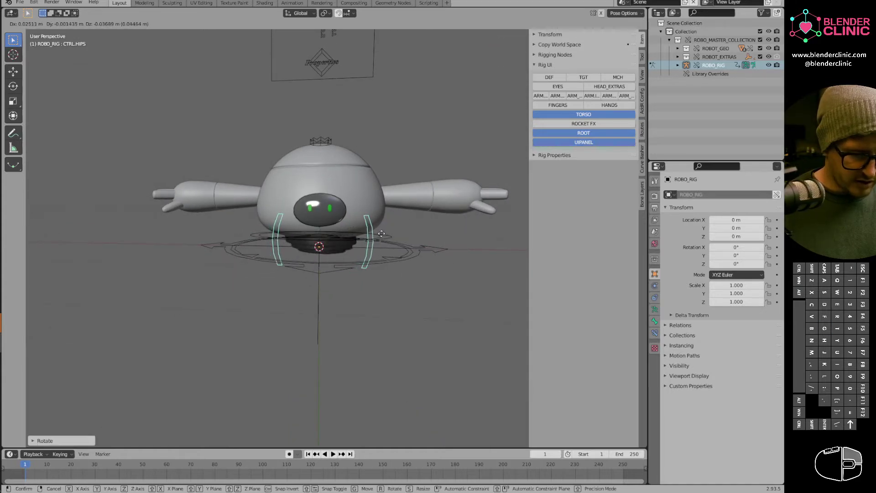
key("Escape")
Select the CTRL_TORSO ring again and move the robot's body with it.
mouse_move(395, 223)
middle_mouse_down()
mouse_move(404, 226)
mouse_move(382, 239)
mouse_move(415, 216)
mouse_move(385, 229)
middle_mouse_up()
right_click(383, 240)
key("g")
left_click(388, 222)
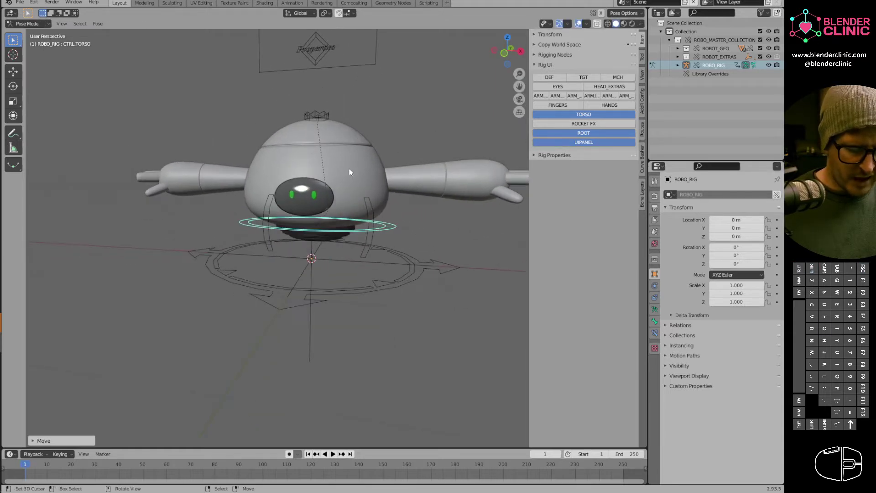
Select the crown-shaped spine control above the head and try stretching the body with it.
right_click(325, 119)
middle_click_drag(370, 185, 383, 190)
key("g")
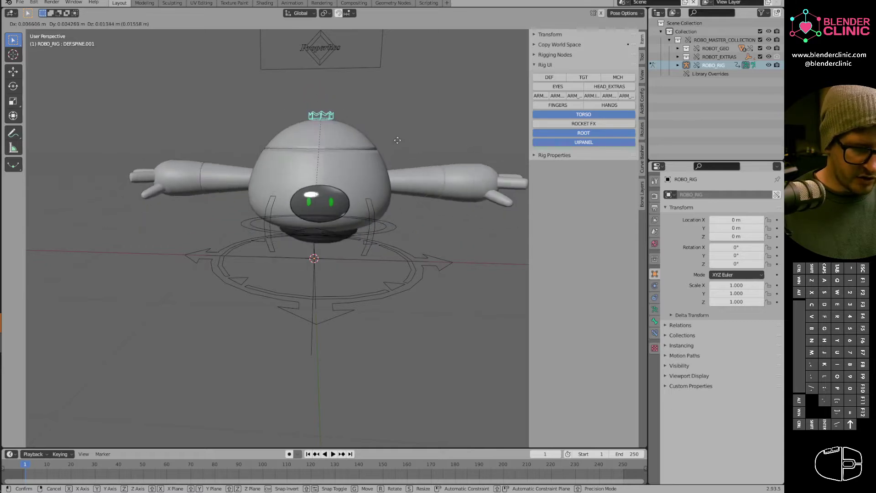
right_click(363, 161)
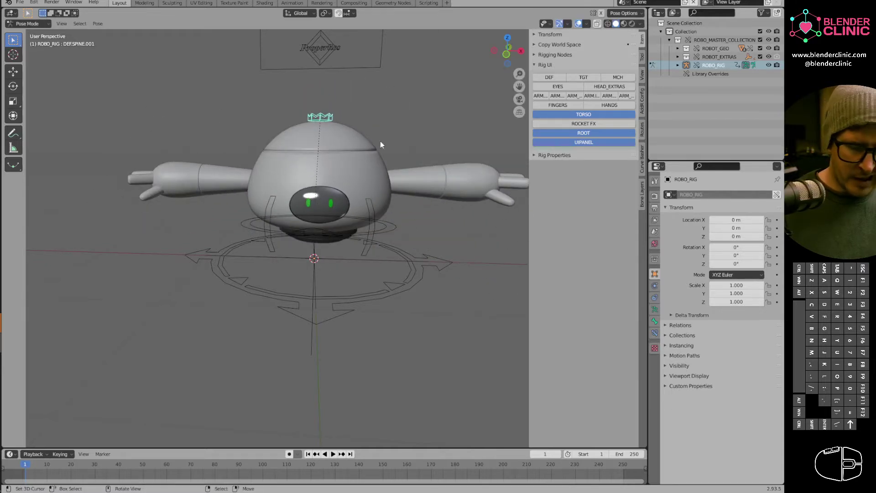
Select CTRL_TORSO and reposition the body vertically above the root rings.
middle_click_drag(459, 163, 373, 221)
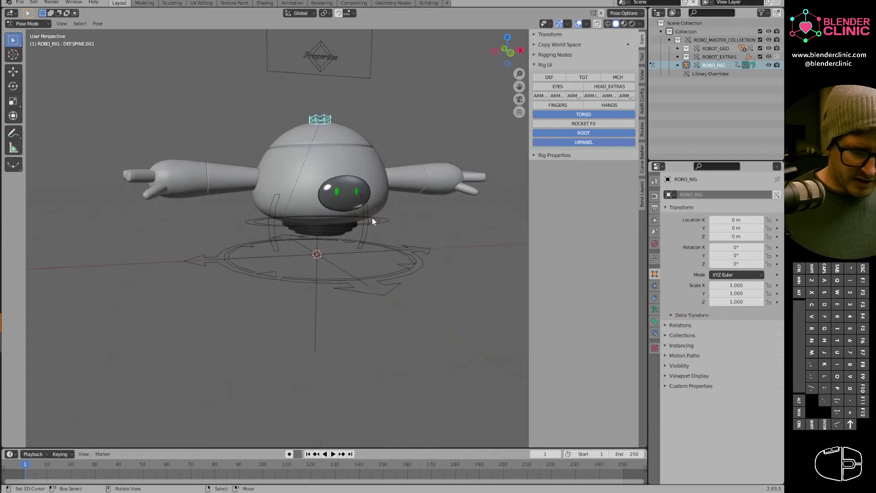
left_click(373, 221)
key("g")
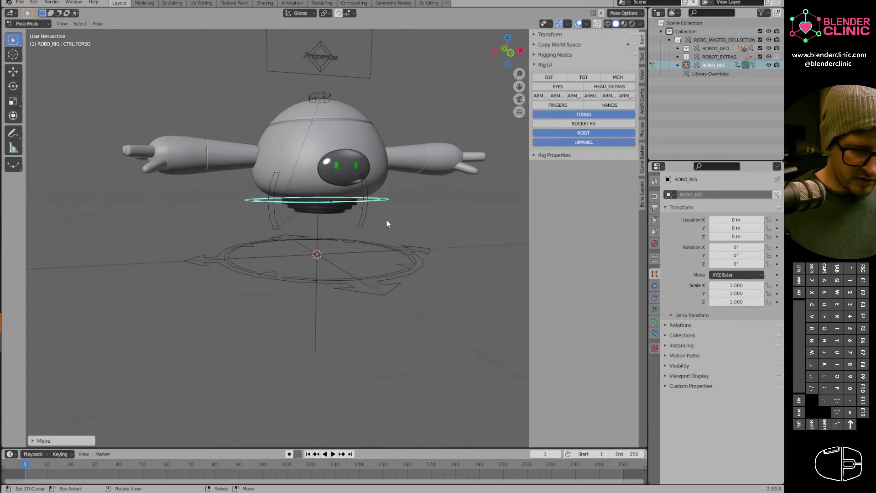
left_click(360, 249)
Turn on auto keying and key CTRL_TORSO low at frame 1 and raised high at frame 17.
left_click(289, 453)
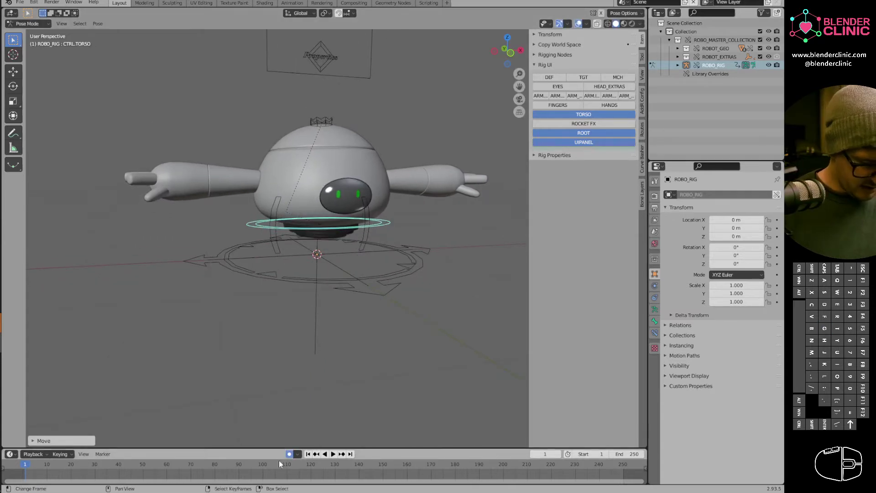
key("space")
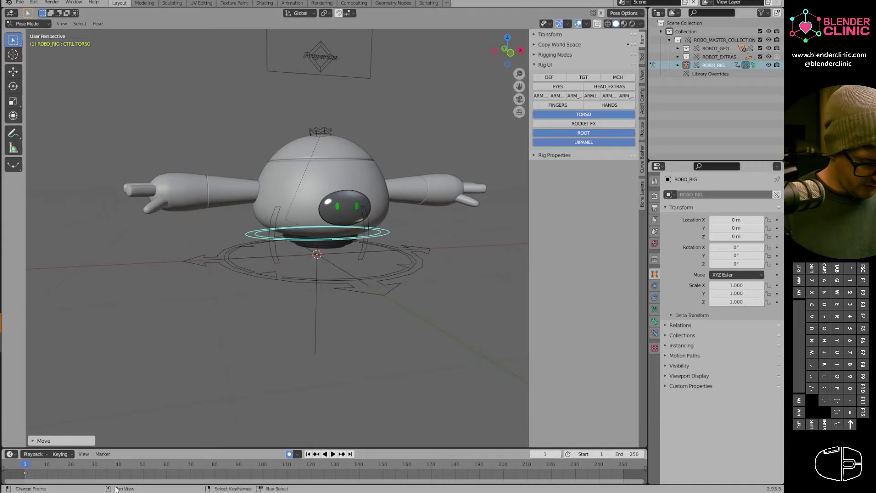
left_click_drag(61, 471, 63, 470)
key("g")
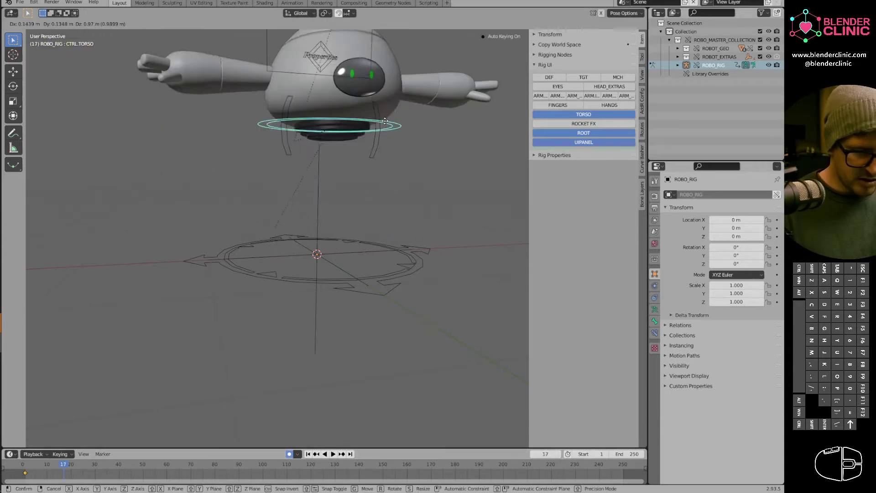
left_click(380, 140)
Select the crown-shaped spine control above the head and key its position at frames 1 and 8 for squash and stretch.
middle_click_drag(375, 287, 396, 288, "shift")
middle_click_drag(402, 228, 375, 322, "shift")
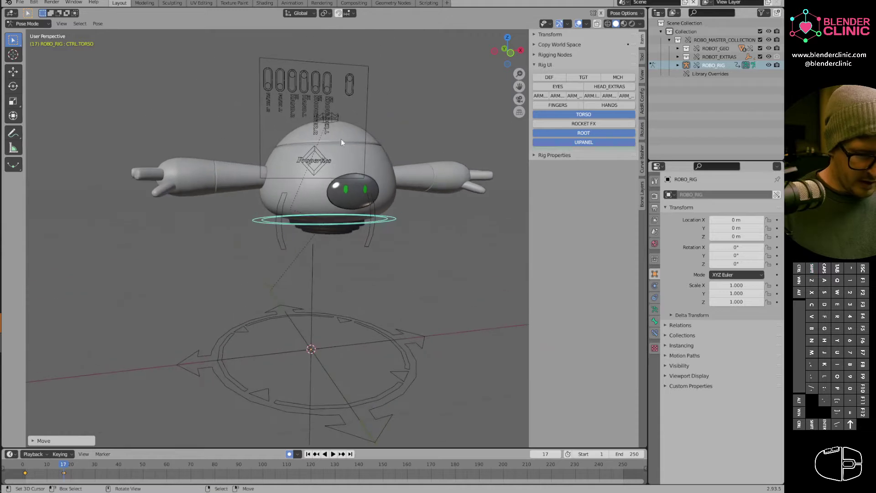
right_click(340, 137)
left_click_drag(25, 471, 42, 466)
key("g")
left_click(341, 225)
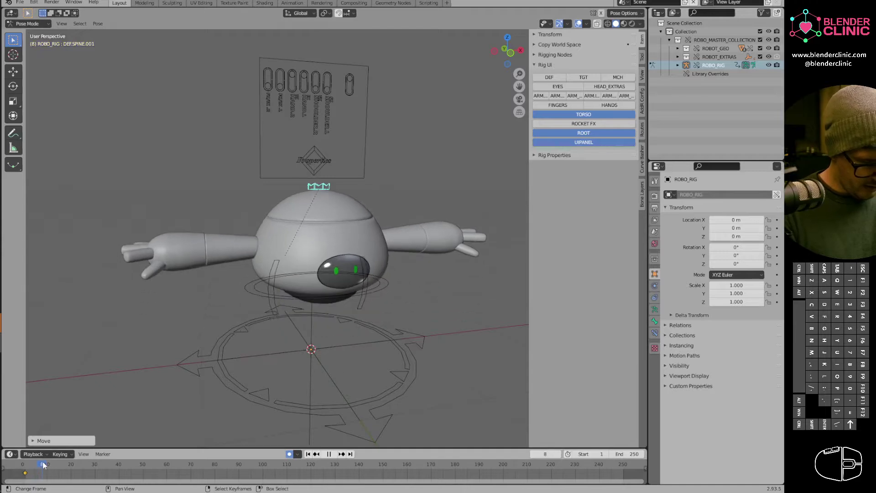
key("g")
left_click(332, 225)
key("space")
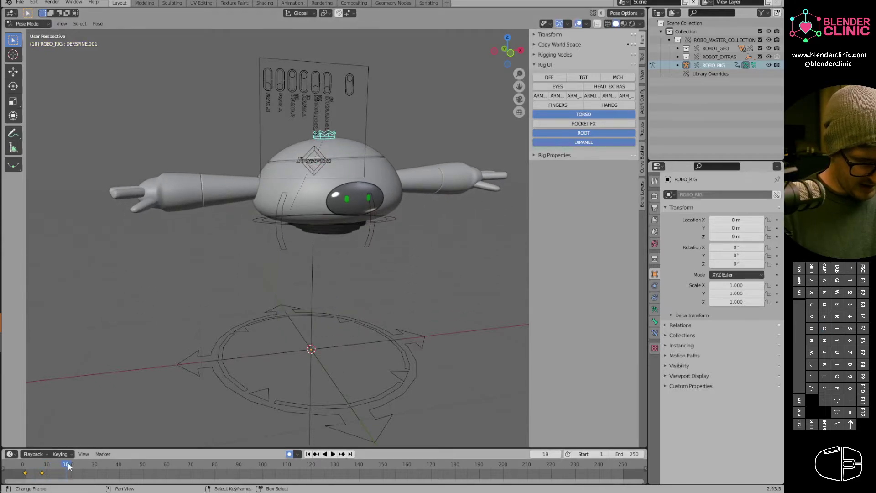
Key the crown-shaped spine control raised at frame 18 and reset to its rest position at frame 25.
key("g")
left_click(379, 92)
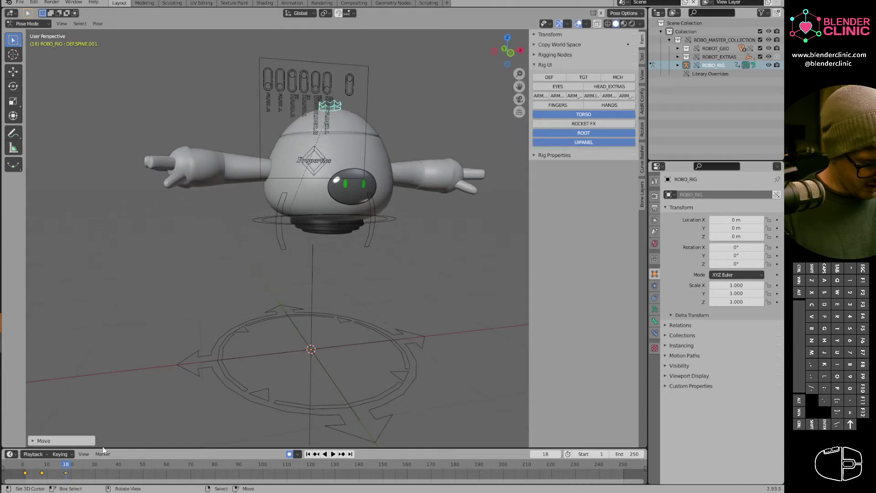
key("space")
key("alt+g")
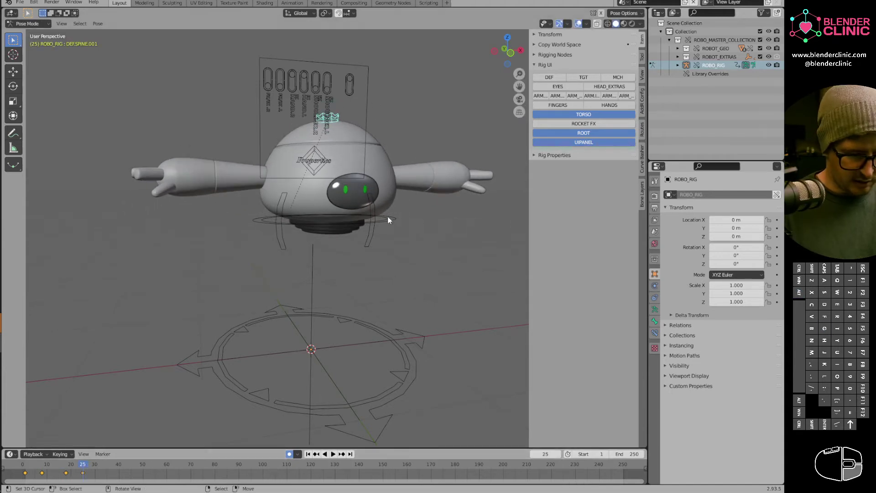
Key CTRL_TORSO slightly lower at frame 25 and play back the hop animation.
key("g")
left_click(352, 266)
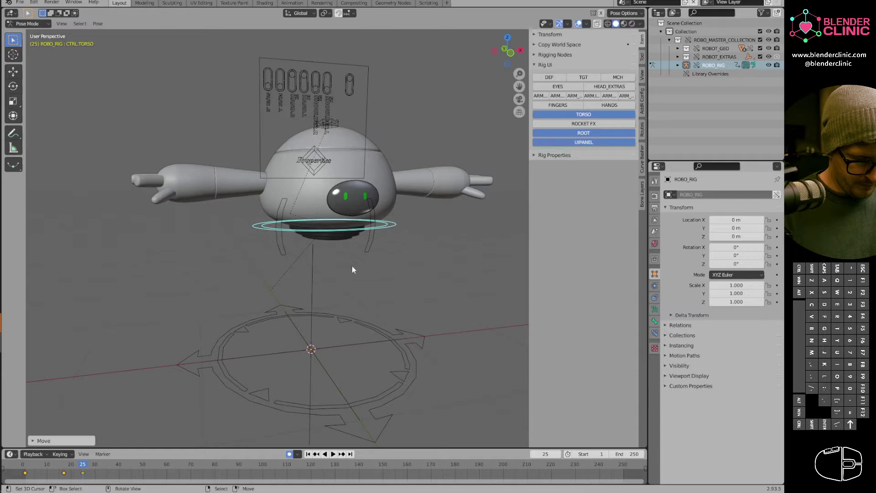
left_click(33, 469)
key("space")
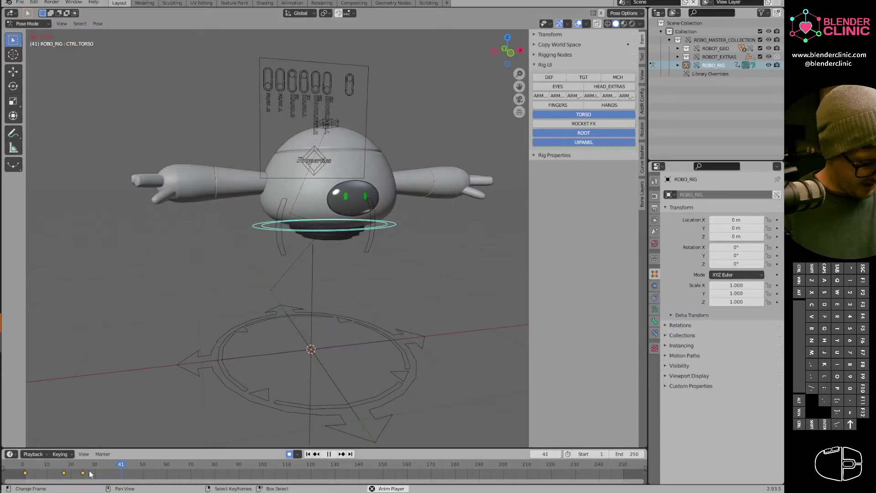
left_click(63, 468)
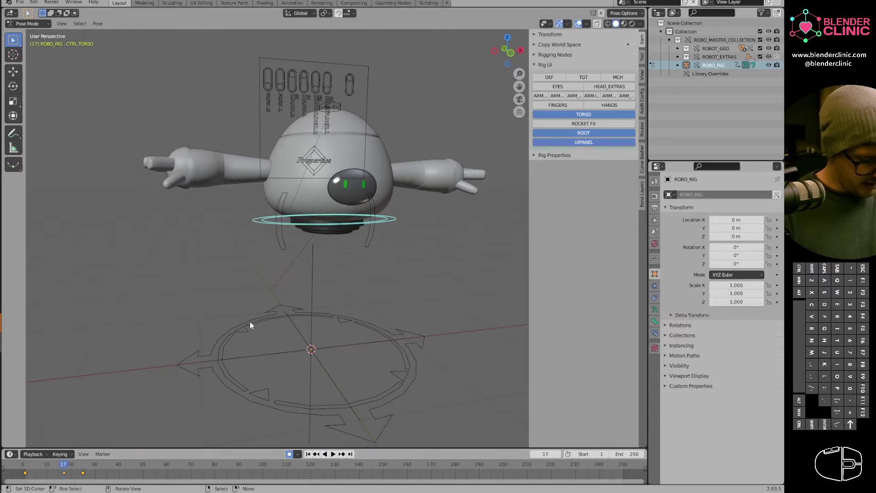
Select all visible rig controls and change the timeline area into an enlarged Dope Sheet.
key("a")
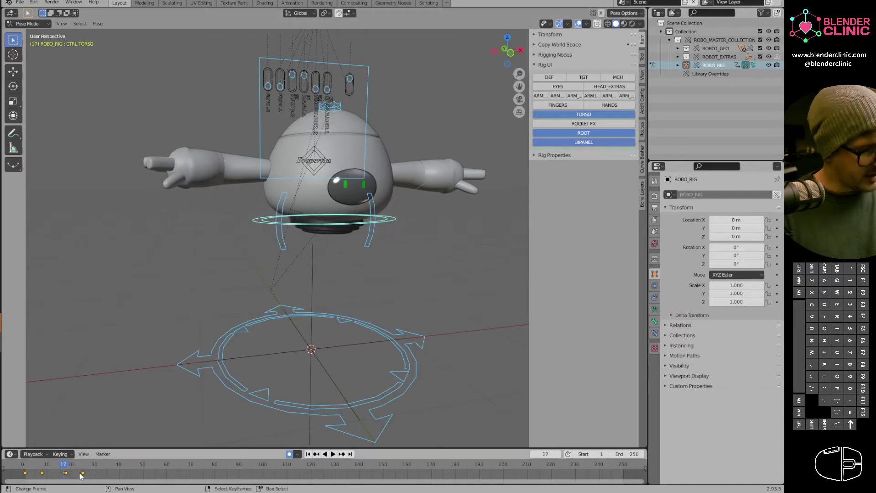
key("x")
left_click(25, 453)
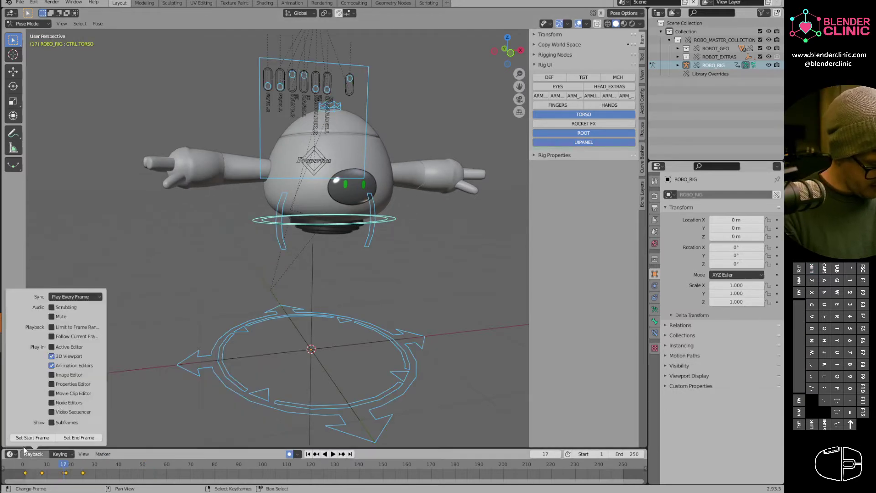
left_click(11, 453)
left_click(10, 454)
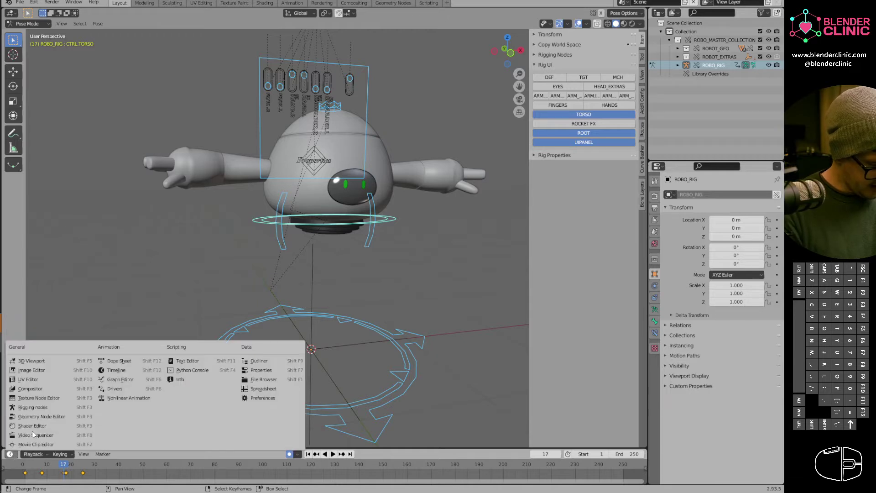
left_click(119, 361)
left_click_drag(159, 447, 151, 341)
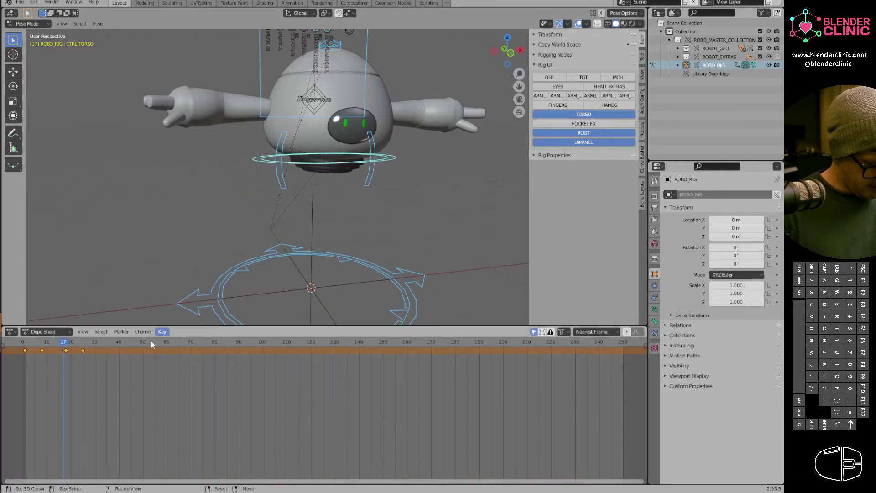
key("x")
left_click(76, 360)
key("x")
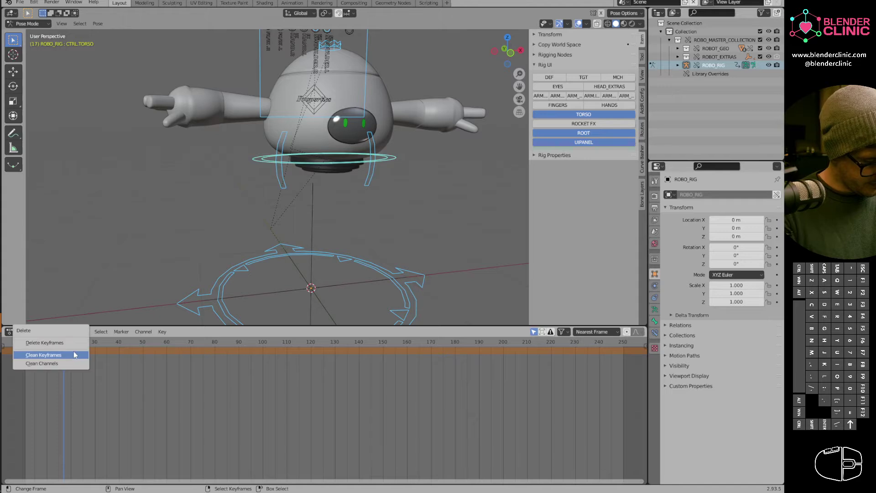
left_click(73, 346)
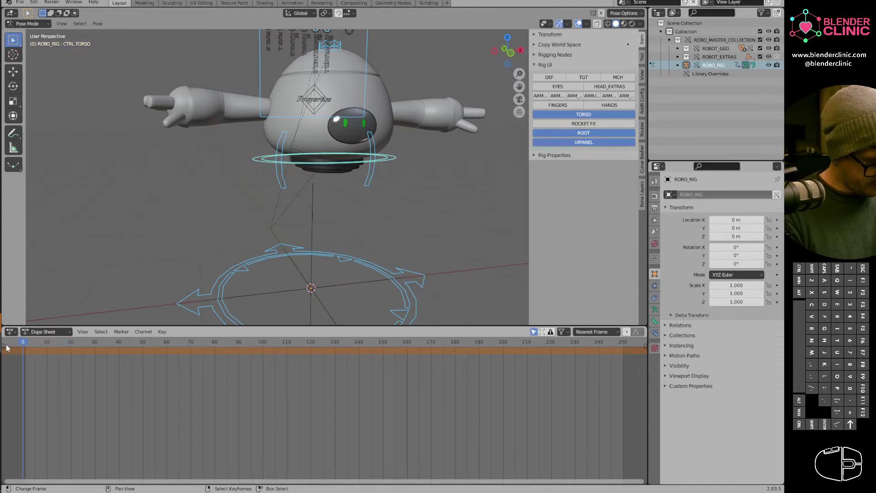
left_click(3, 346)
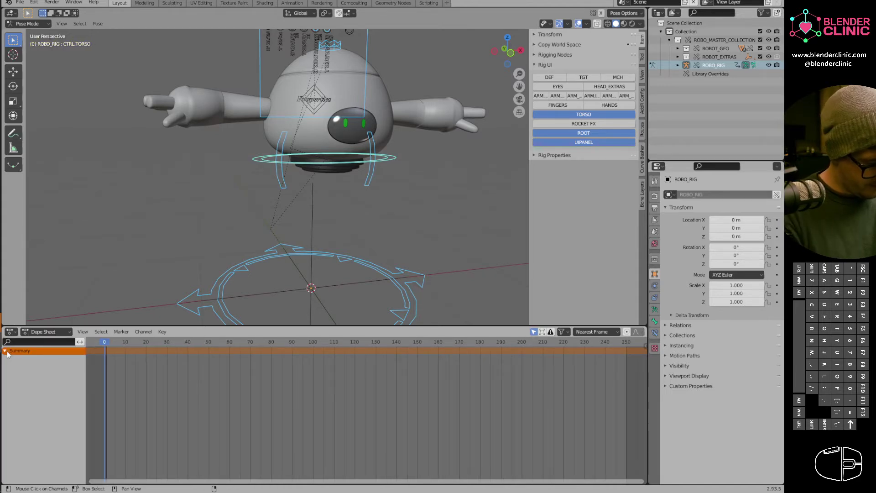
Clear the location and rotation of the rig's body controls and hide the TORSO bone layer.
middle_click_drag(195, 309, 396, 203)
right_click(345, 202)
key("alt+g")
key("alt+r")
left_click(589, 114)
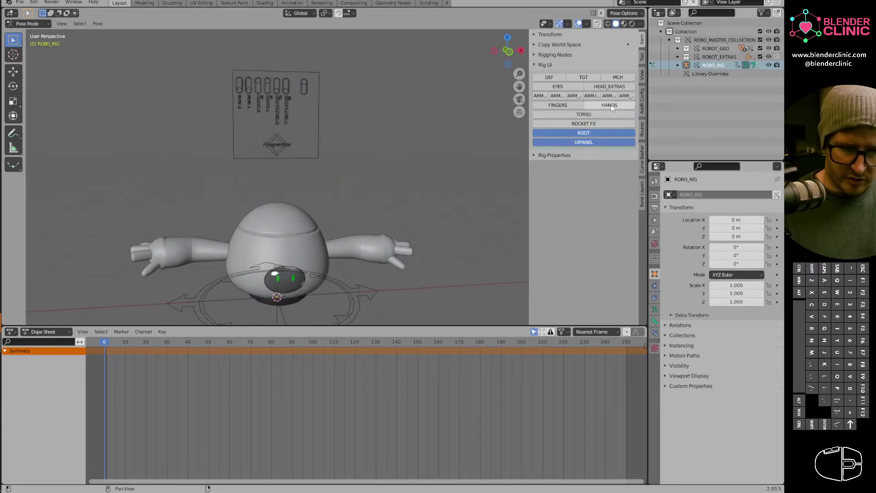
Show the FINGERS bone layer and bend the left pointer finger by rotating its upper, middle and tip controls.
middle_click_drag(389, 254, 349, 225, "shift")
right_click(396, 214)
right_click_drag(345, 222, 349, 221)
middle_click_drag(349, 220, 374, 190)
key("r")
left_click(380, 201)
right_click(354, 209)
key("r")
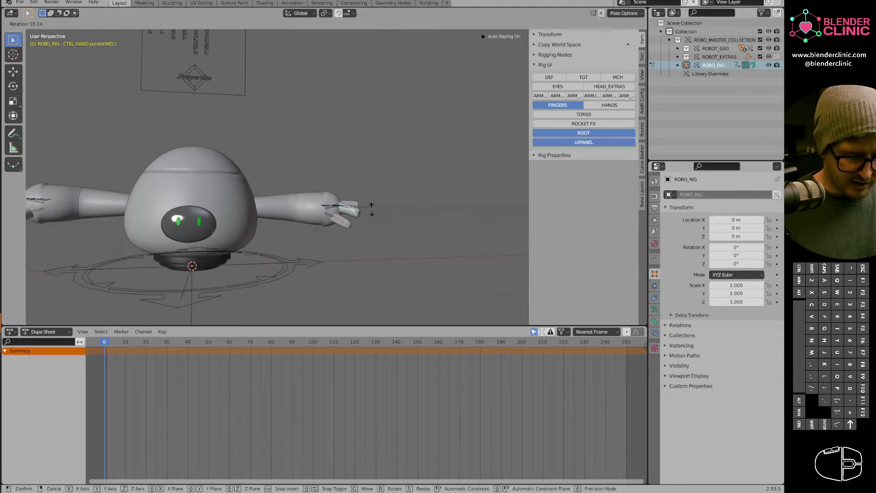
left_click(371, 211)
right_click(357, 215)
key("r")
left_click(366, 226)
Clear the location and rotation of all visible controls to straighten the finger.
key("a")
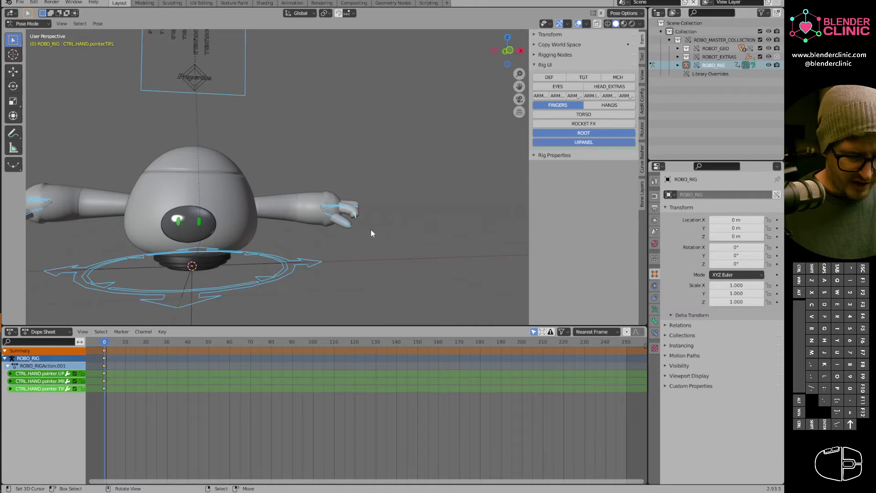
key("alt+g")
key("alt+r")
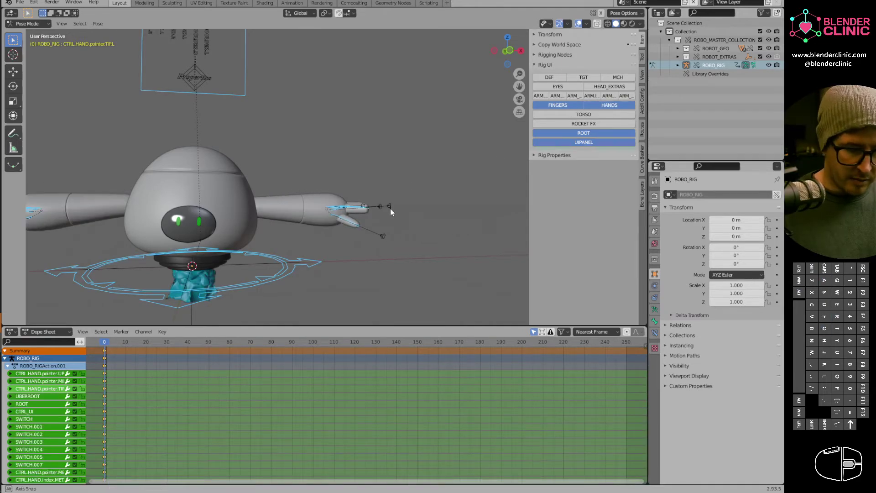
Leave only the HANDS bone layer shown and select the left hand's finger curl controls.
middle_click_drag(390, 210, 364, 232)
left_click(363, 233)
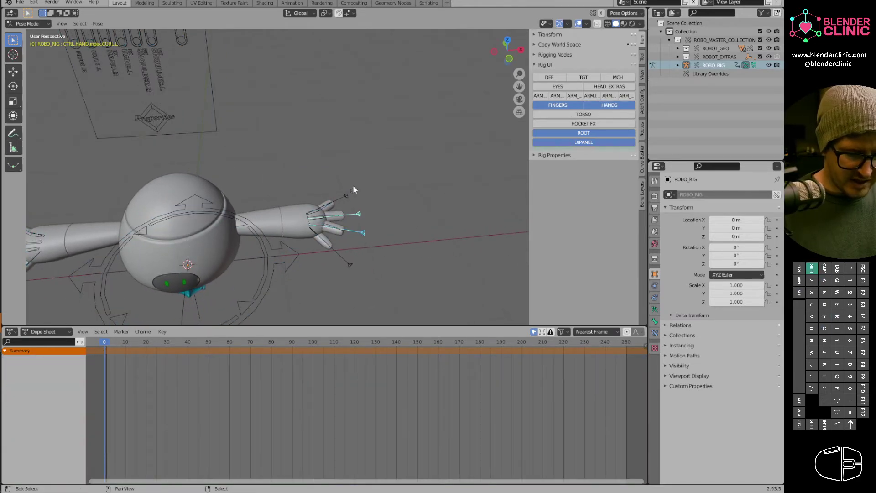
left_click_drag(572, 108, 584, 142)
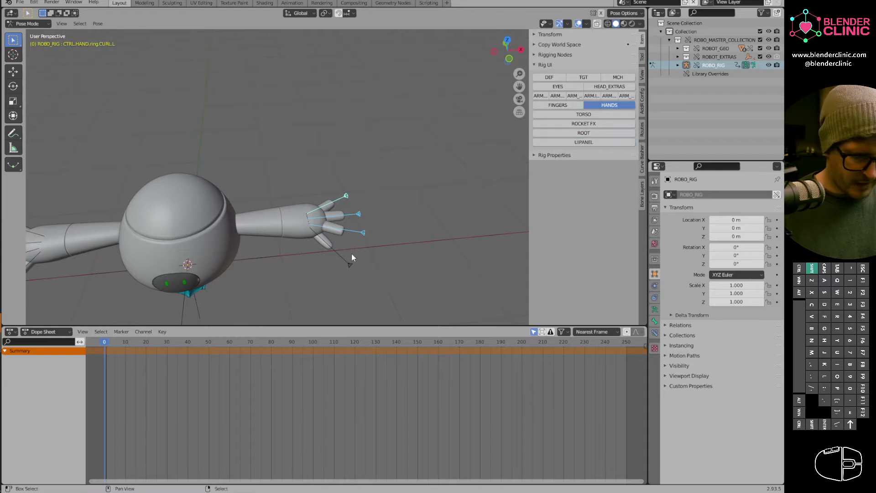
Curl the left fingers and thumb by scaling down their curl controls with the pivot set to Individual Origins.
key("s")
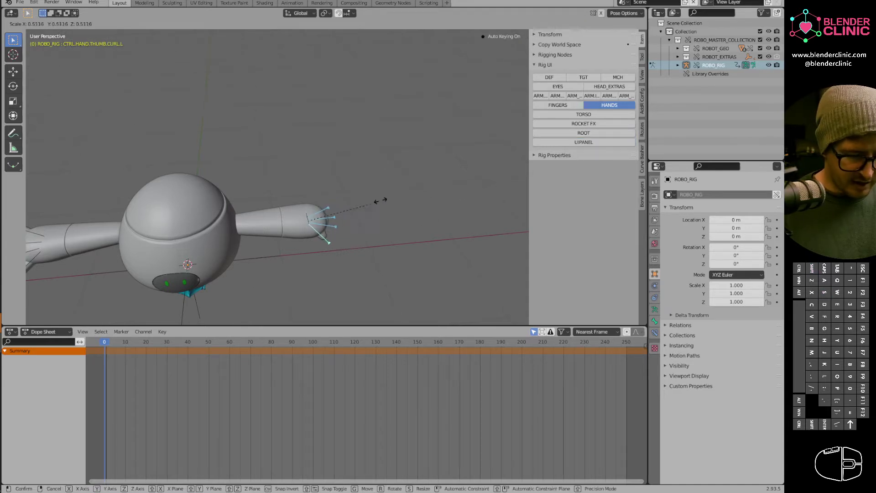
left_click(428, 192)
left_click(325, 13)
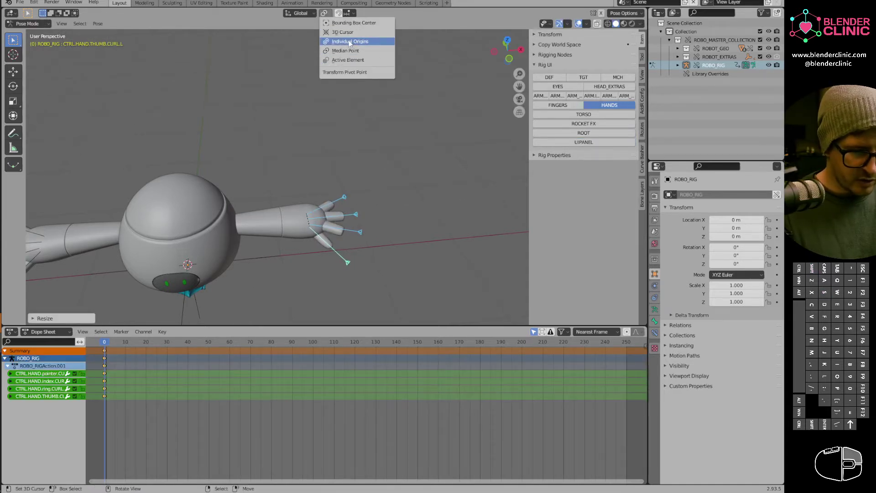
key("s")
left_click(366, 219)
Curl the right fingers and thumb by scaling their curl controls down to about 0.66.
middle_click_drag(366, 218, 489, 219, "shift")
right_click(199, 241)
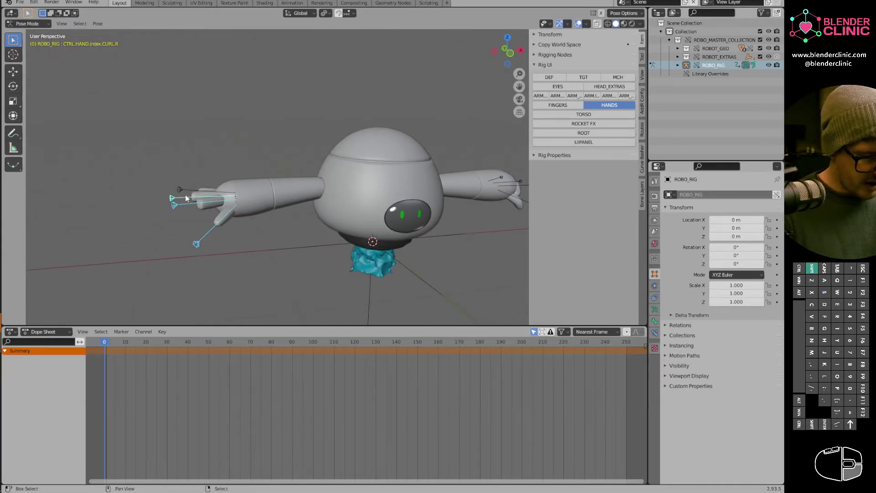
key("s")
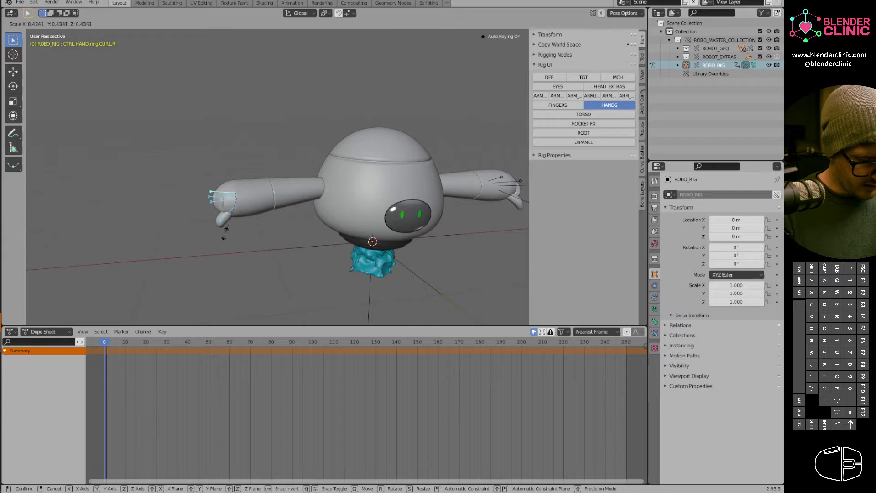
left_click(224, 234)
middle_click_drag(267, 237, 305, 199)
key("s")
right_click(334, 237)
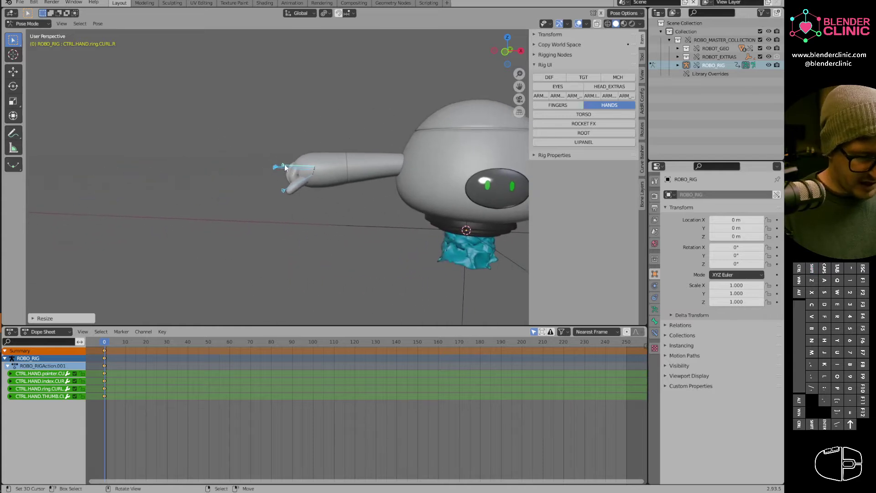
Try rotating and moving the right pointer finger's curl control, using the Rotate tool and free transforms.
left_click(307, 165)
left_click(17, 88)
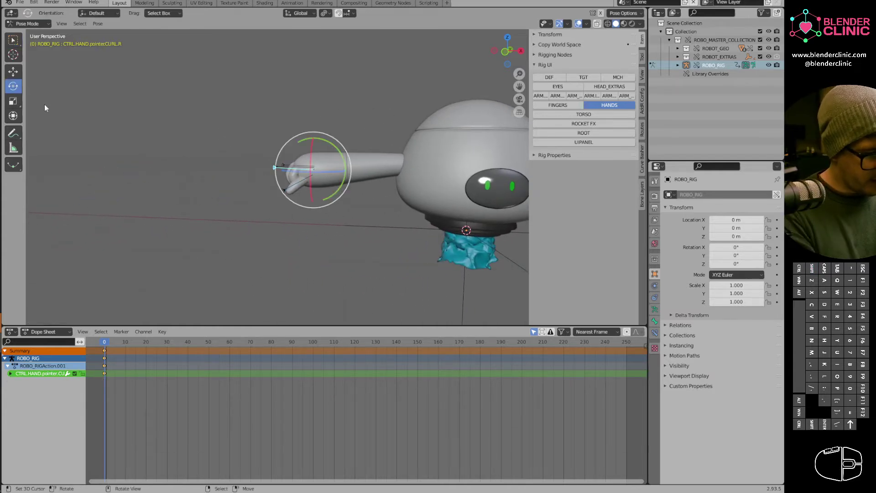
left_click_drag(329, 147, 342, 150)
key("r")
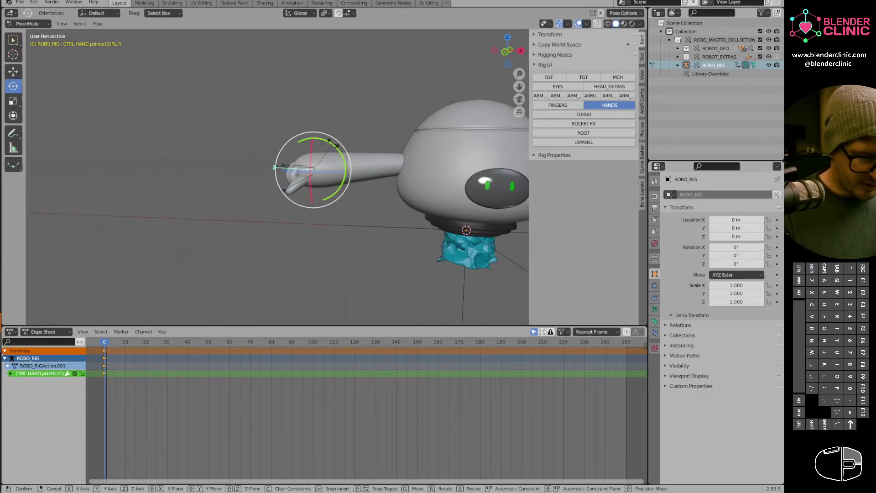
left_click(331, 168)
key("r")
key("Escape")
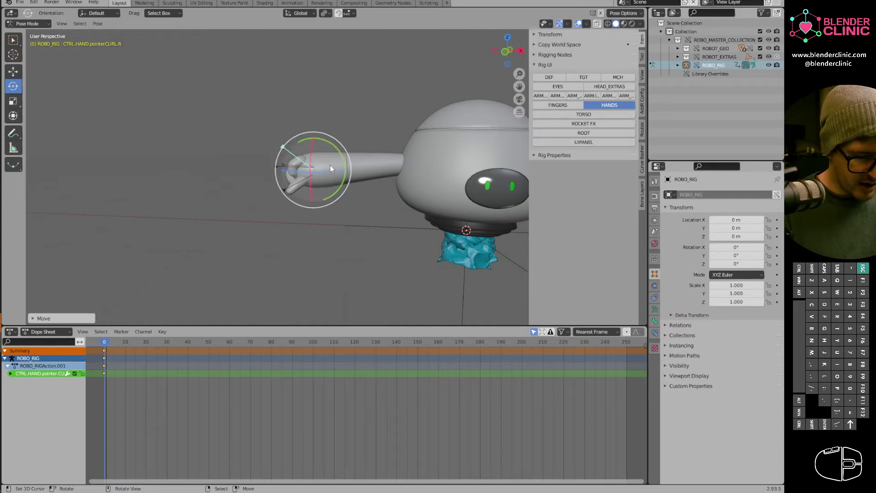
Try moving the left hand's pointer, index and ring curl controls, and the thumb curl control, cancelling each move.
middle_click_drag(332, 170, 358, 193)
left_click(352, 192, "shift")
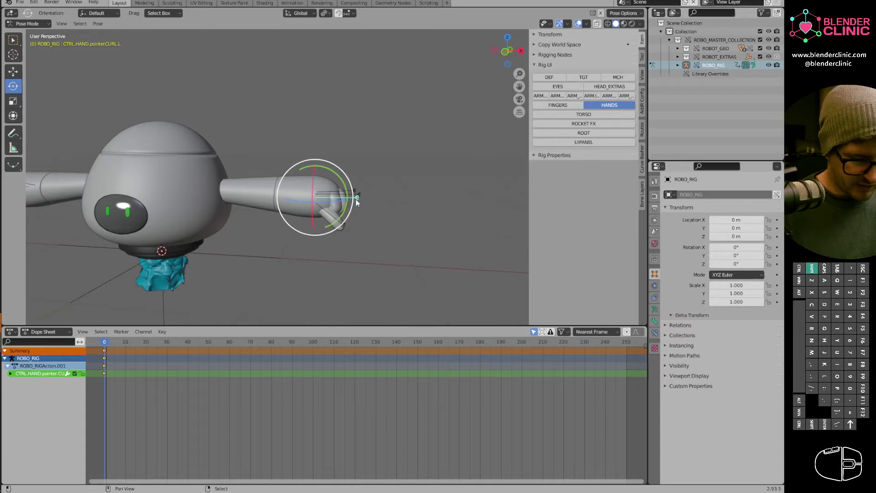
left_click(352, 190, "shift")
key("g")
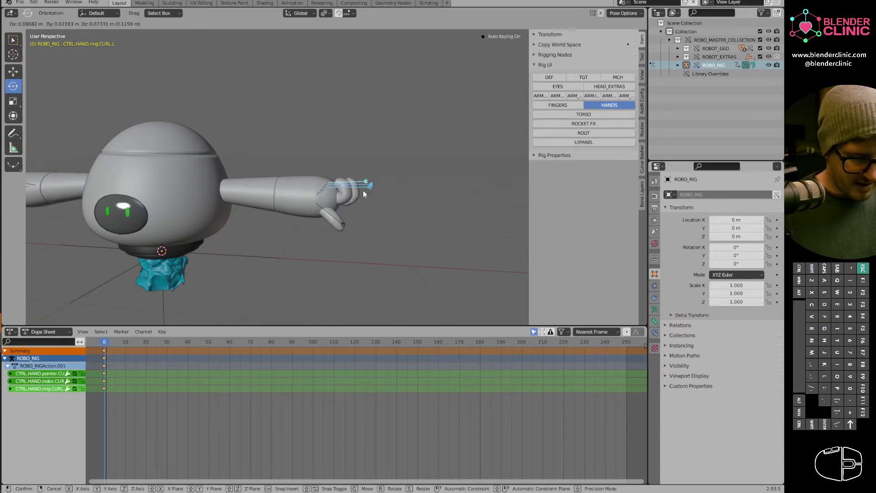
key("Escape")
right_click(336, 228)
key("g")
right_click(344, 226)
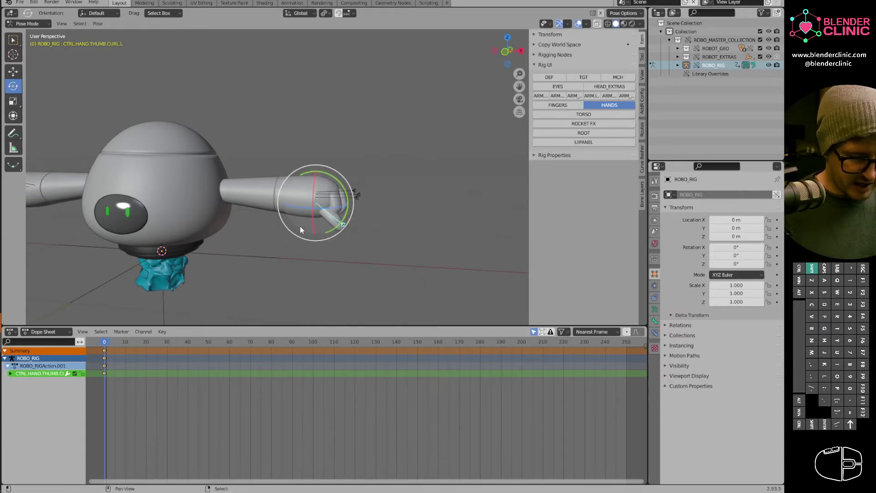
Reselect the right pointer finger's curl control and reset its position.
middle_click_drag(300, 226, 511, 178, "shift")
middle_click_drag(400, 219, 397, 180, "ctrl")
middle_click_drag(261, 169, 404, 205, "shift")
right_click(308, 144)
key("g")
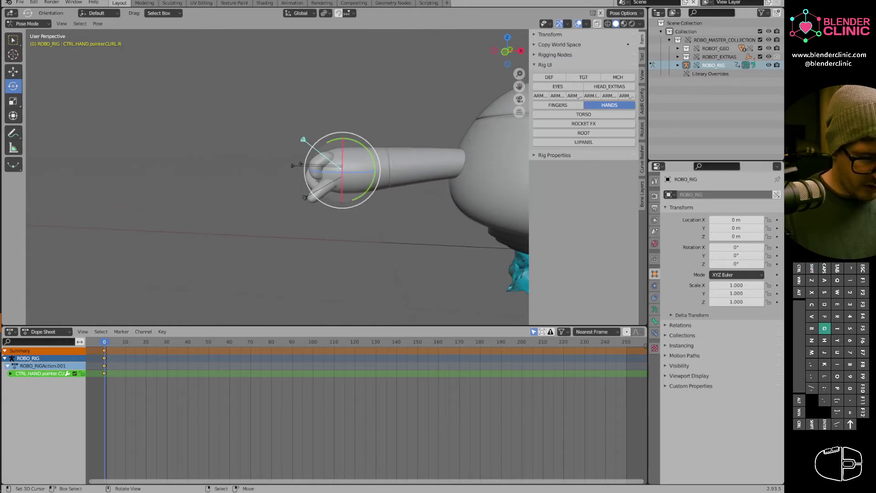
right_click(327, 186)
middle_click_drag(327, 186, 341, 201)
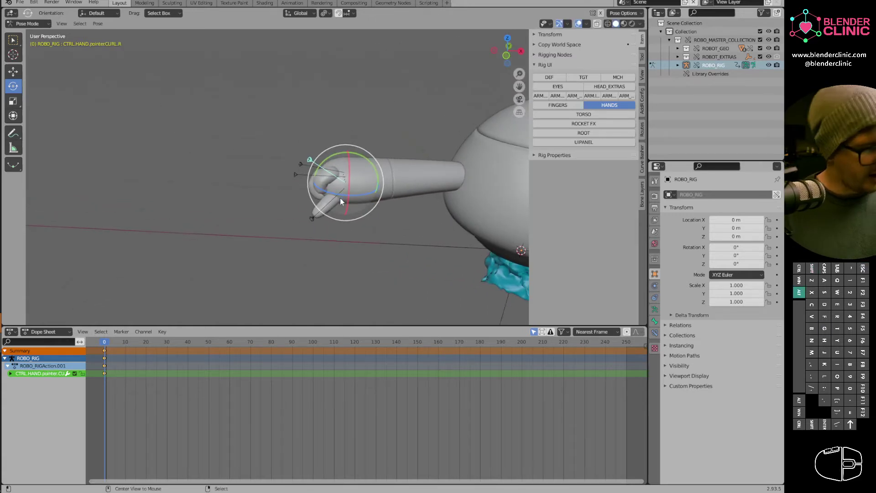
Select all four right-hand curl controls and lock the location axes in the transform properties.
right_click(336, 197, "shift")
right_click(335, 177, "shift")
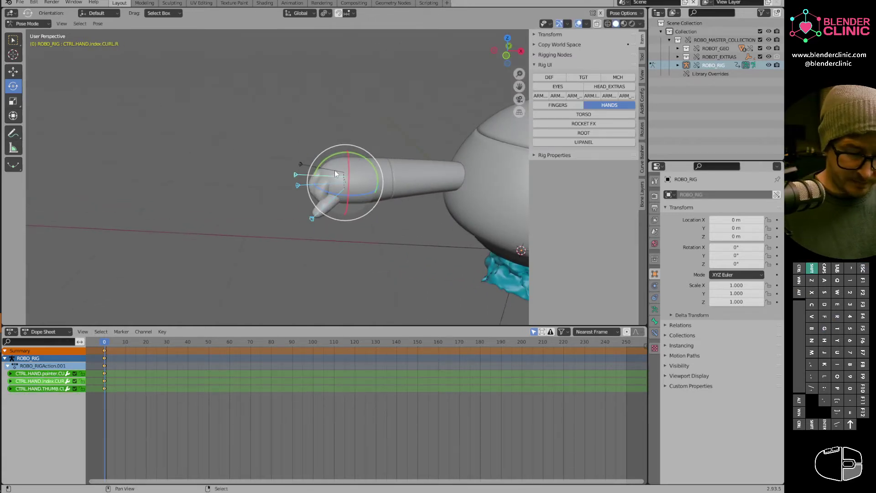
right_click(335, 171, "shift")
middle_click_drag(404, 214, 376, 212, "shift")
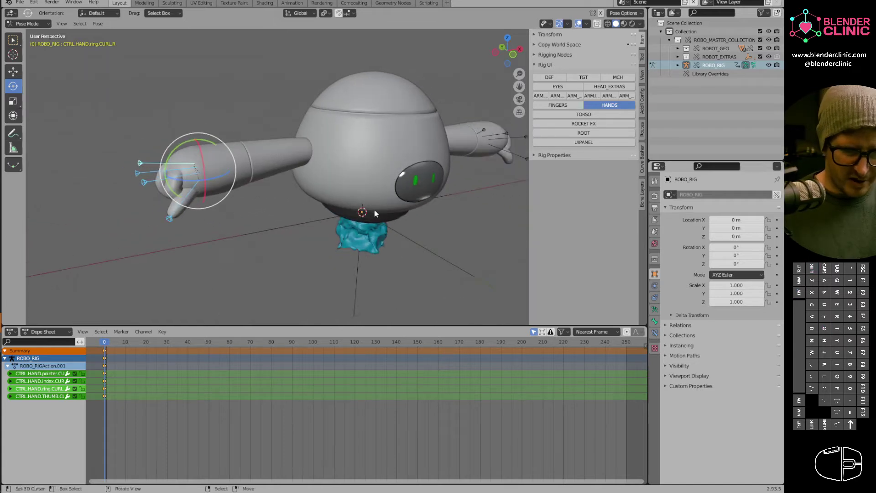
left_click(553, 35)
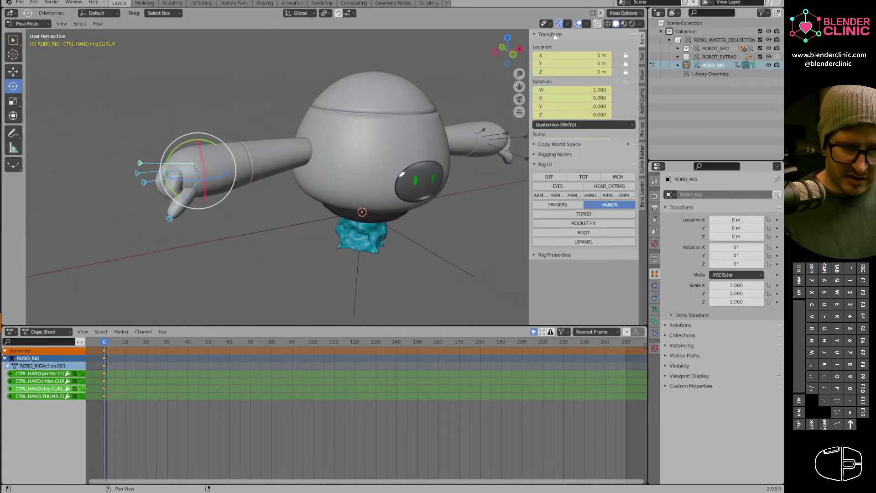
left_click(628, 63, "shift")
Select the curl controls of both hands together and scale them along the Y axis to test the finger curl.
middle_click_drag(404, 203, 354, 200, "shift")
middle_click_drag(354, 201, 339, 192)
key("a")
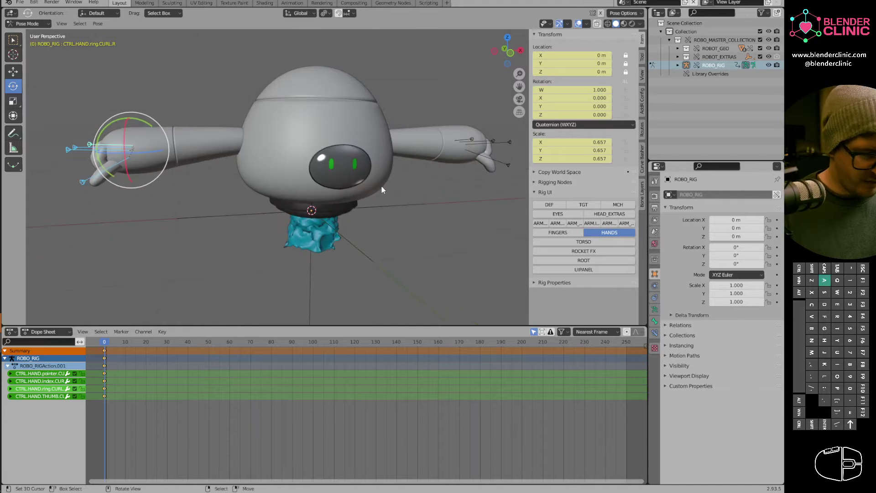
key("a")
key("s")
key("y")
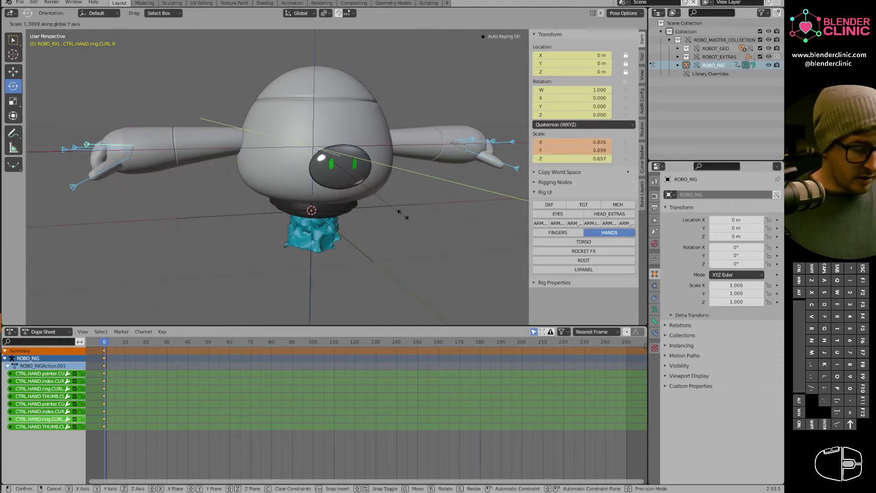
left_click(479, 216)
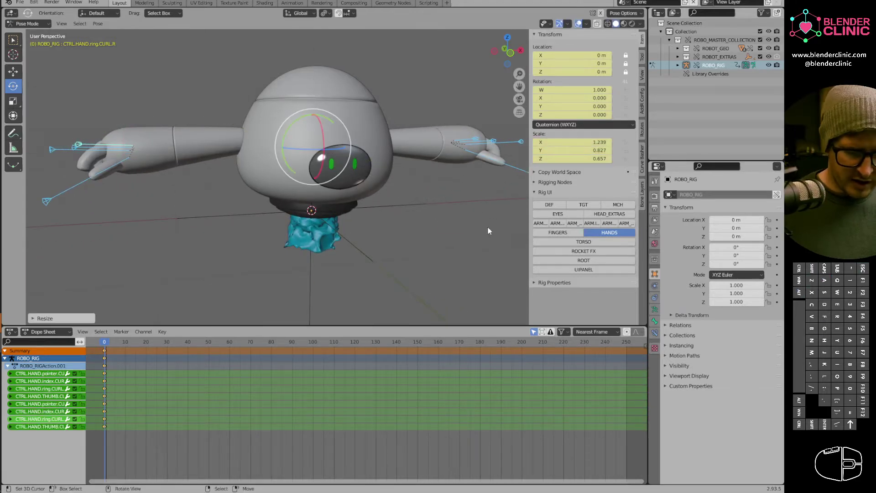
middle_click_drag(489, 228, 467, 232)
middle_click_drag(468, 232, 378, 201, "shift")
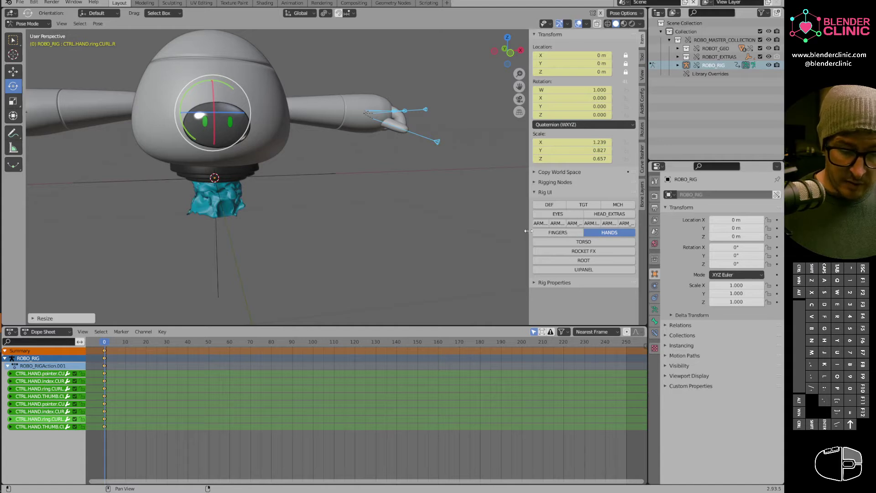
Widen the sidebar, show the ARM.IK.R, ARM.IK.L and UIPANEL bone layers, and hide the HANDS layer.
left_click_drag(528, 231, 483, 228)
middle_click_drag(381, 208, 413, 211, "shift")
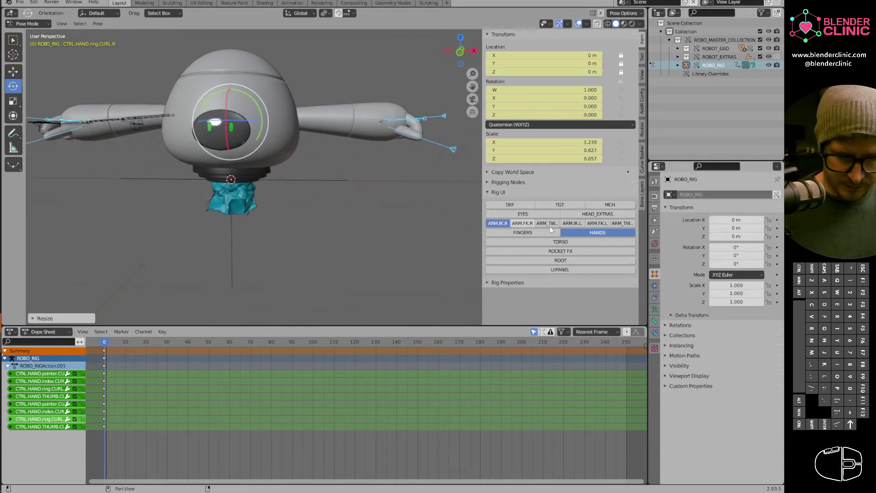
left_click(573, 224, "shift")
left_click(598, 232, "shift")
middle_click_drag(396, 189, 425, 236)
left_click(568, 155, "shift")
middle_click_drag(468, 187, 389, 233)
Move the left hand's IK control toward the front of the robot and rotate it to bend the arm.
right_click(383, 220)
key("g")
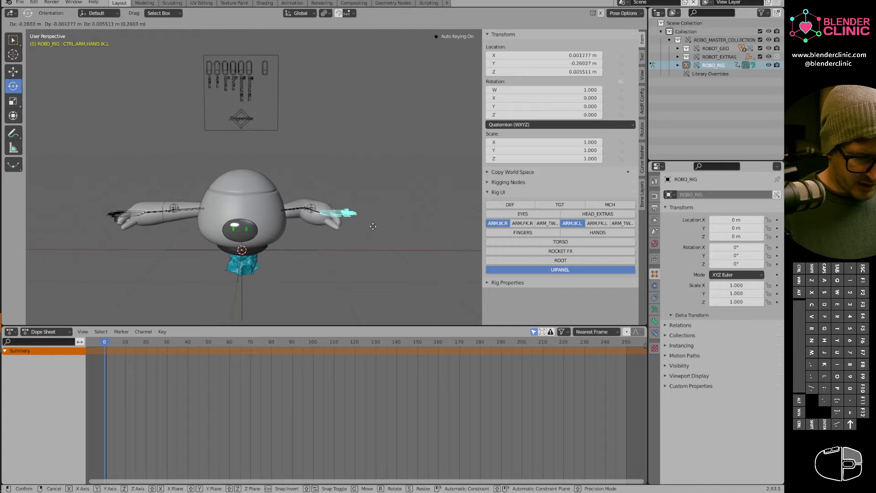
left_click(370, 228)
middle_click_drag(372, 201, 365, 228)
mouse_move(362, 227)
left_mouse_down()
mouse_move(332, 243)
mouse_move(361, 213)
left_mouse_up()
key("g")
left_click(364, 248)
left_click_drag(344, 263, 312, 287)
mouse_move(355, 233)
middle_mouse_down()
mouse_move(353, 221)
mouse_move(341, 237)
middle_mouse_up()
Move the left arm's IK pole control, and shift the left hand's IK control to about X 0.25, Y -0.38, Z -0.14 m.
left_click(308, 190)
key("g")
left_click(346, 186)
right_click(339, 238)
key("g")
left_click(327, 219)
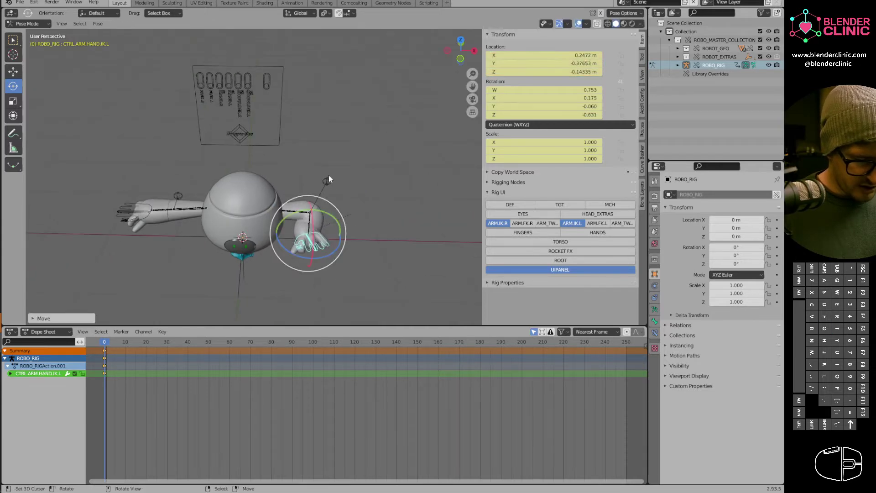
Move the left arm's IK pole control around to test the elbow direction.
right_click(328, 178)
key("g")
left_click(353, 145)
key("g")
middle_click_drag(360, 192, 328, 250)
left_click(338, 183)
Show both arm tweak layers, move the left elbow tweak control and scale it to about 2.
left_click(300, 224)
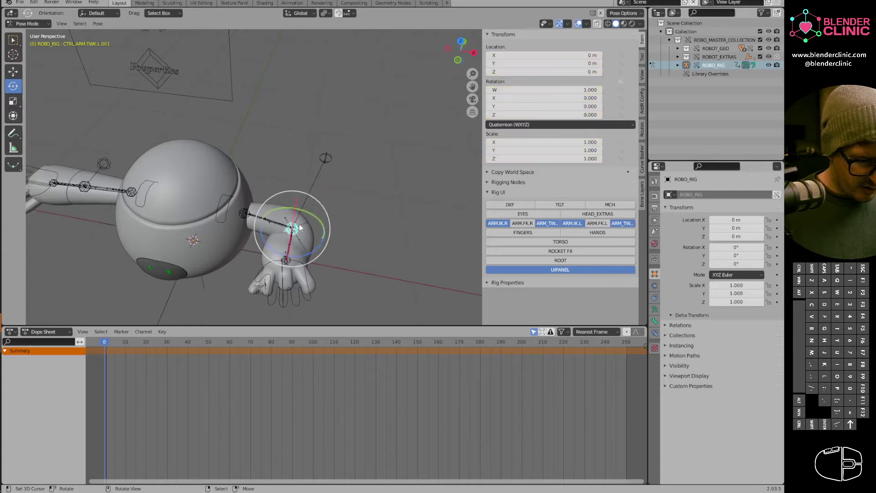
key("g")
left_click(318, 213)
key("s")
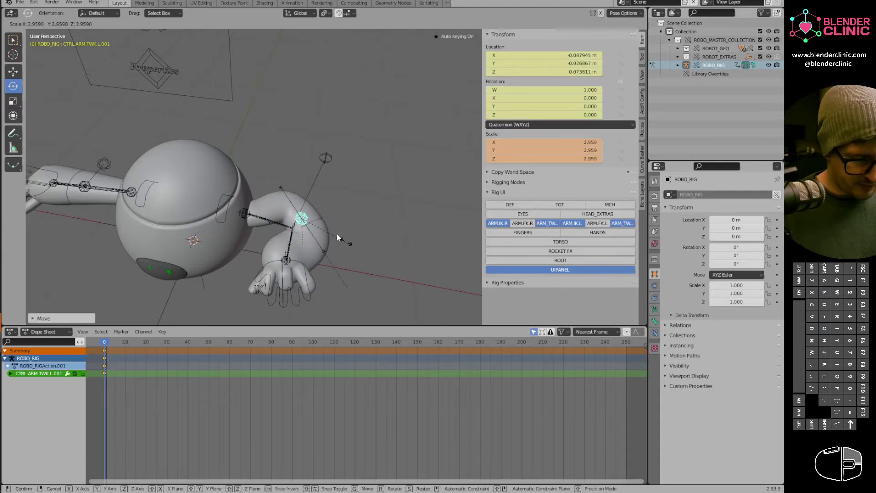
left_click(290, 260)
Move the bend handles on the left forearm and left upper arm to curve the arm.
left_click(287, 260)
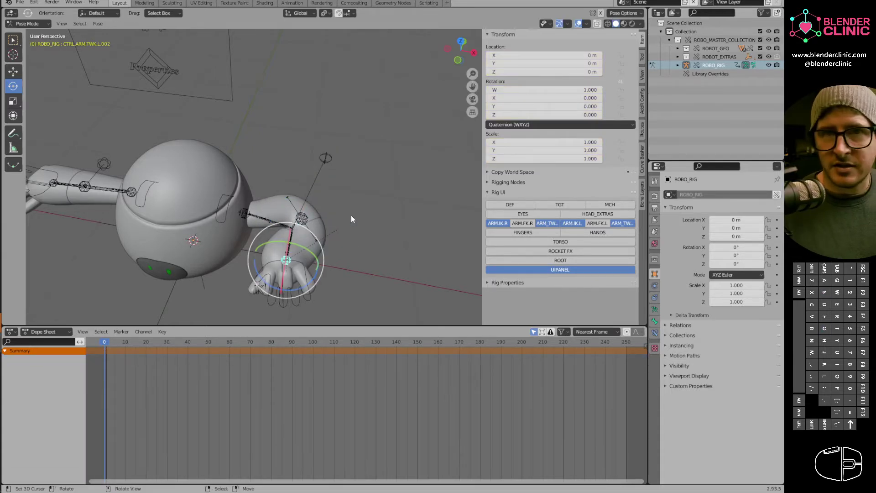
middle_click_drag(352, 215, 362, 241)
right_click(297, 238)
key("g")
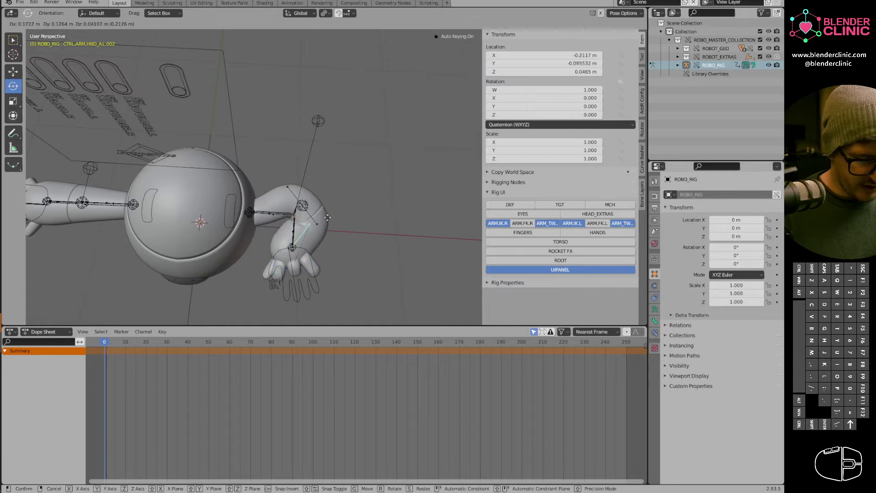
left_click(328, 218)
left_click(274, 217)
key("g")
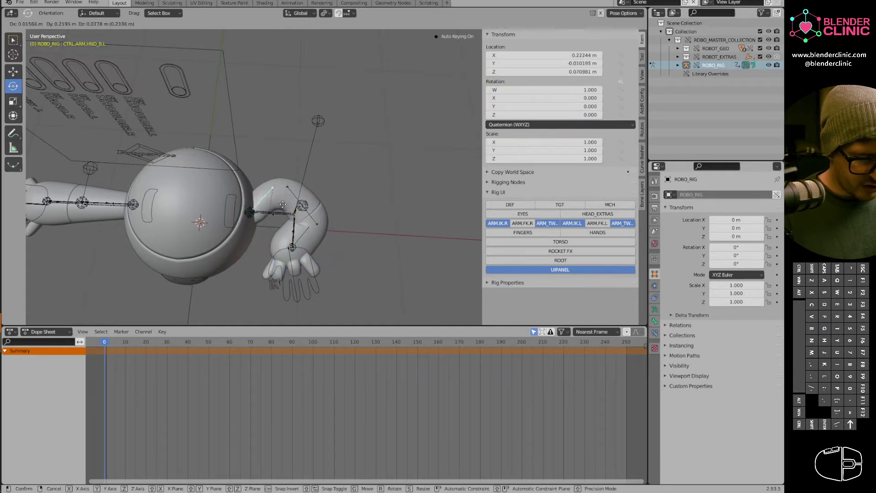
left_click(284, 204)
middle_click_drag(285, 204, 290, 171)
Move the left shoulder tweak control, and reset the location of all visible arm controls.
left_click(249, 217)
key("g")
middle_click_drag(314, 212, 358, 259)
left_click(319, 197)
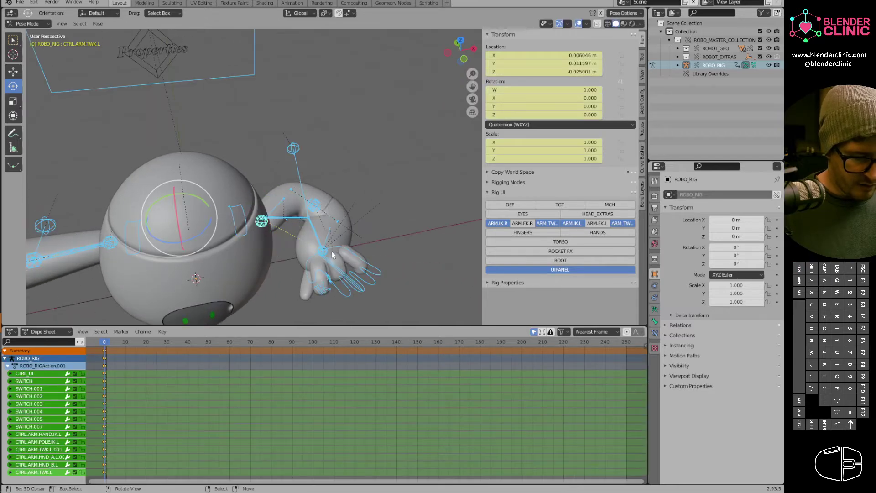
key("alt+g")
Move the left hand's IK control to a raised position and rotate it so the hand tilts upward.
middle_click_drag(389, 231, 373, 203)
left_click(373, 203)
key("g")
left_click(387, 160)
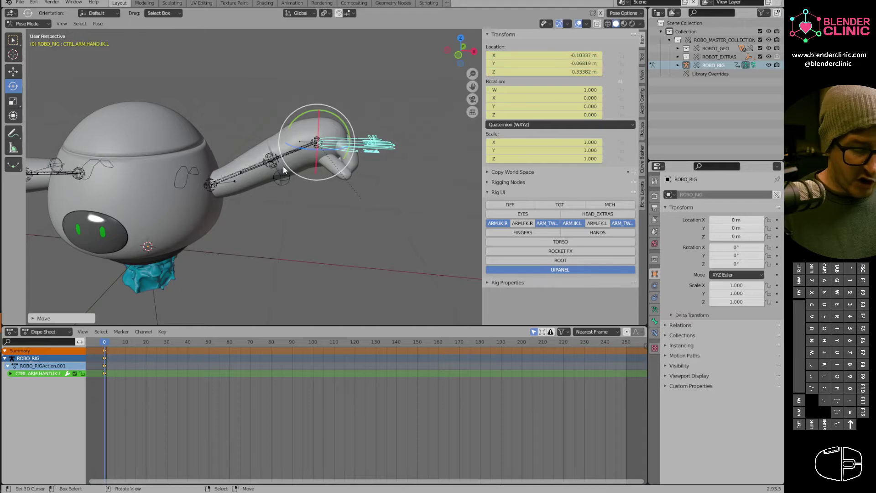
key("g")
middle_click_drag(283, 166, 336, 267)
left_click(328, 212)
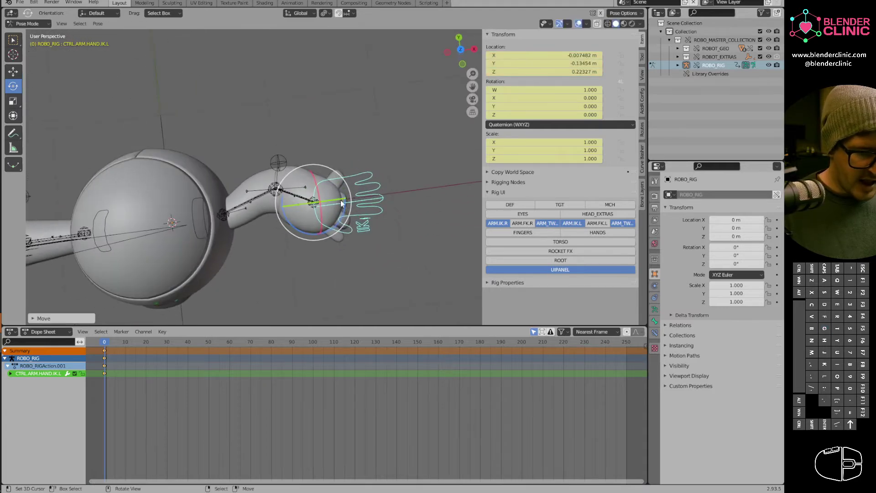
left_click_drag(342, 202, 363, 170)
middle_click_drag(363, 170, 293, 186)
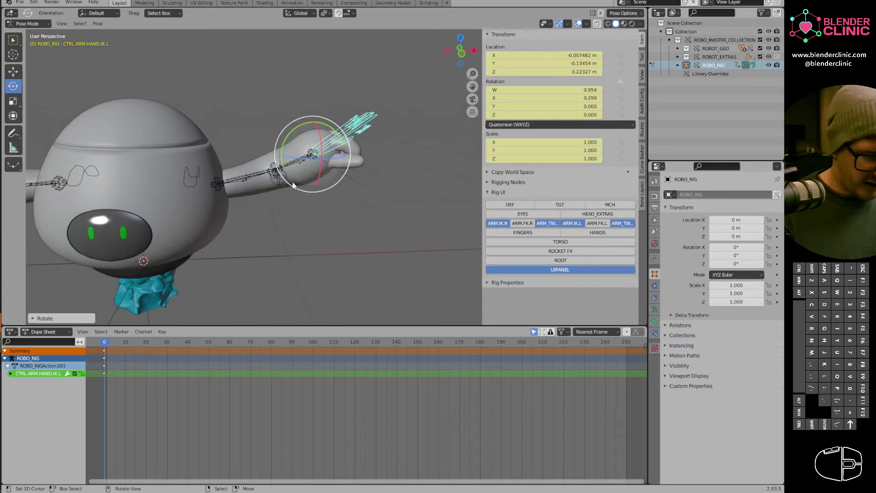
Try moving the left elbow tweak control.
left_click(278, 171)
key("g")
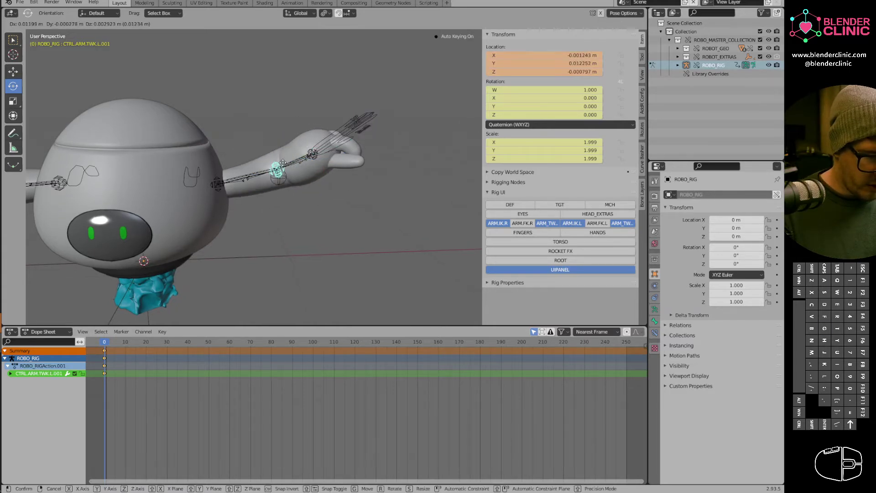
right_click(283, 163)
middle_click_drag(302, 177, 294, 250)
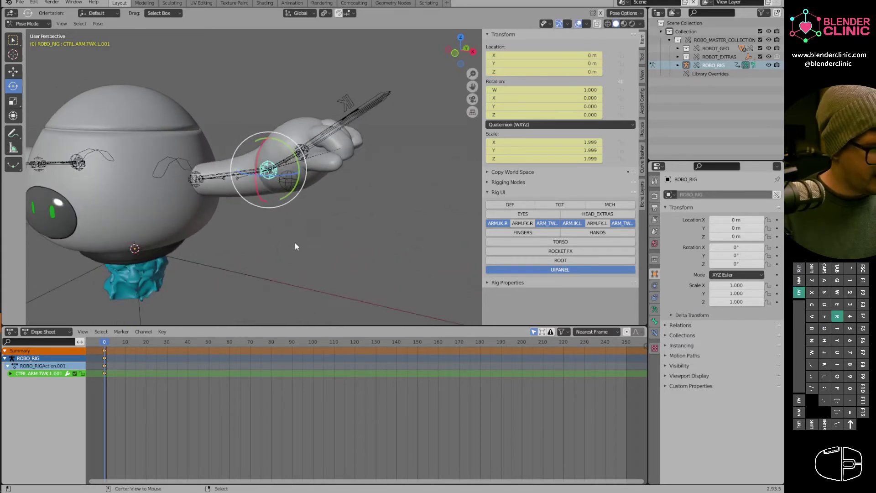
middle_click_drag(361, 201, 397, 167)
Reposition the left arm's IK pole control to test the elbow with the hand raised.
right_click(319, 180)
key("g")
left_click(371, 218)
middle_click_drag(397, 167, 360, 151, "shift")
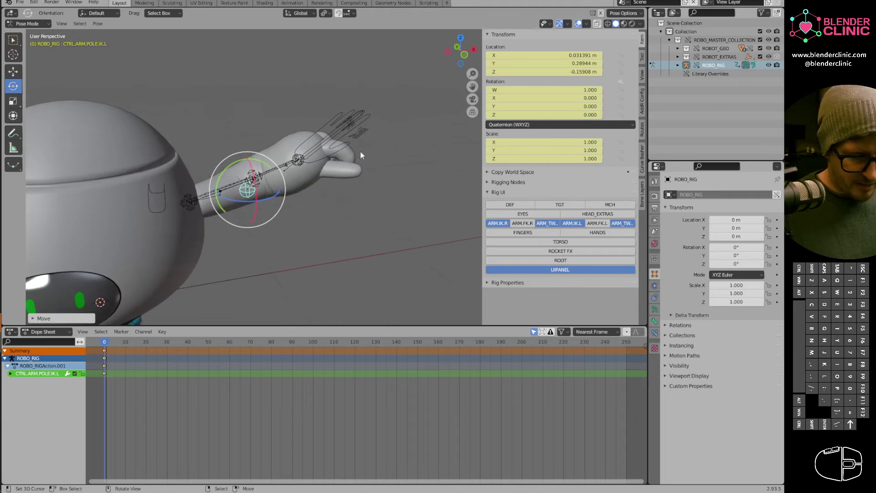
right_click(362, 149)
key("g")
left_click(349, 212)
Reset the left hand's rotation, and reset the location of all visible controls.
middle_click_drag(350, 214, 352, 276)
key("alt+r")
key("a")
key("alt+g")
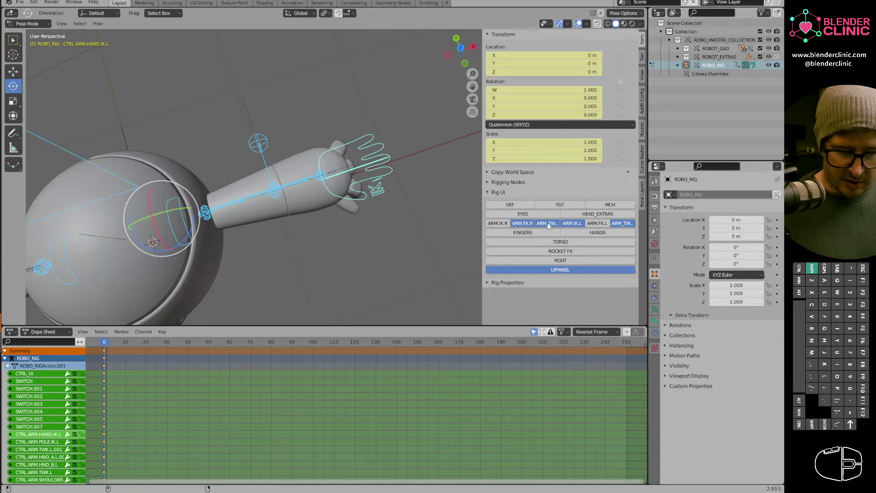
Replace the IK layers of both arms with their FK layers, and disable relationship lines in the viewport overlays.
left_click(611, 224)
left_click(621, 223)
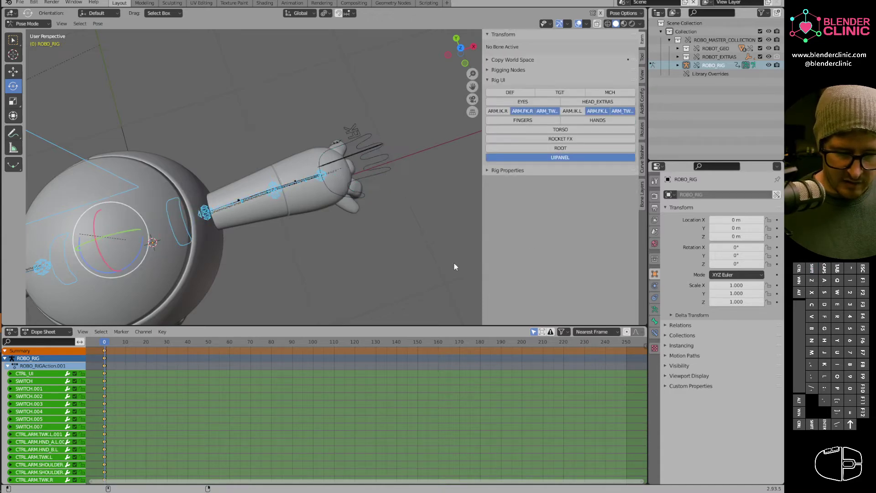
middle_click_drag(424, 165, 301, 129)
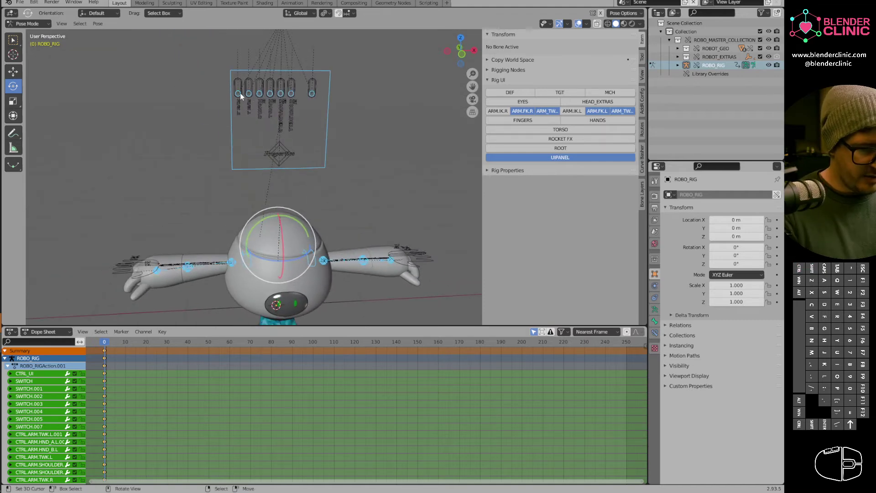
left_click(587, 24)
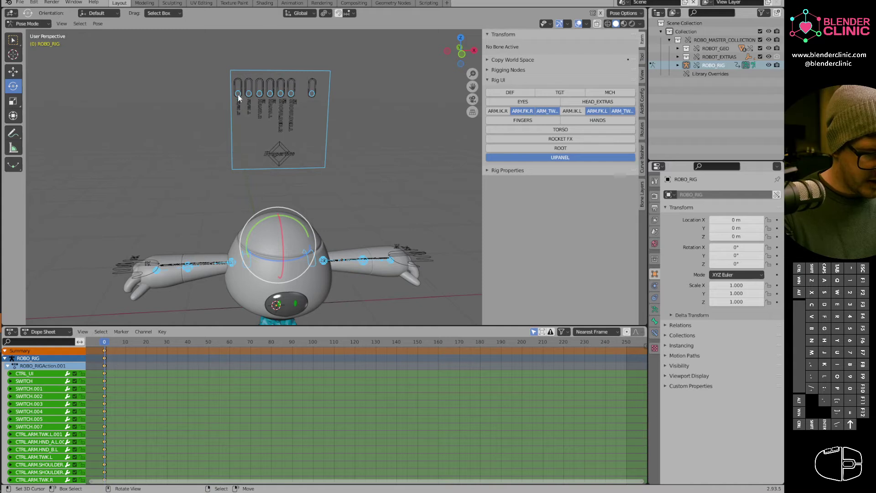
Select the first two switches on the rig's floating Properties panel and raise both to Y 0.1 m.
key("ctrl+Tab")
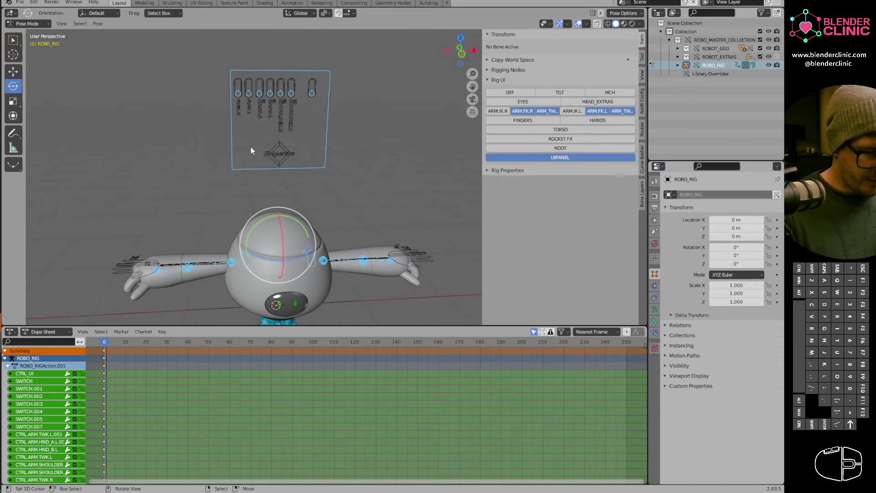
left_click(372, 147)
right_click(241, 94)
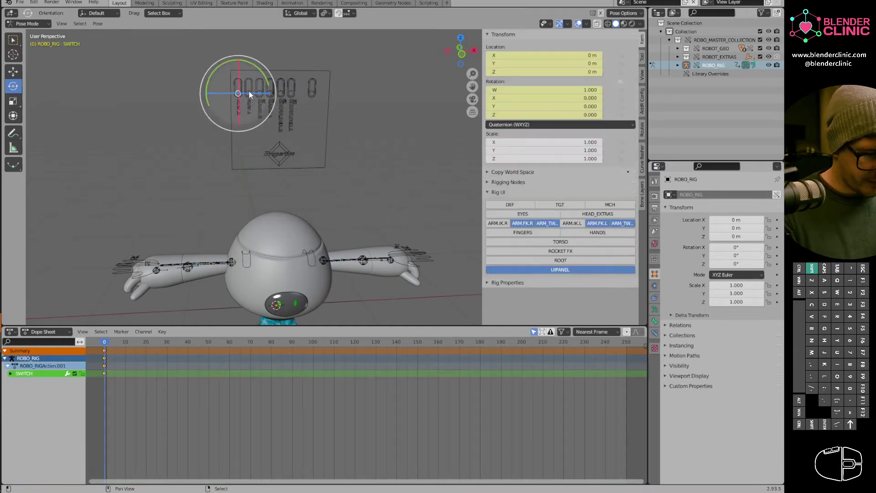
right_click(250, 93, "shift")
key("g")
left_click(270, 56)
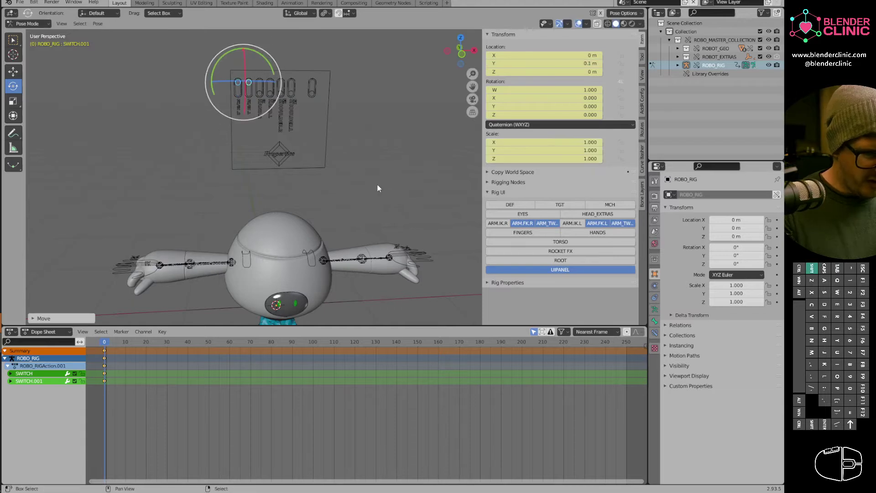
Rotate the left hand's FK control, and rotate the left forearm's FK control to bend the elbow.
middle_click_drag(378, 188, 373, 225)
left_click(379, 198)
left_click(325, 218)
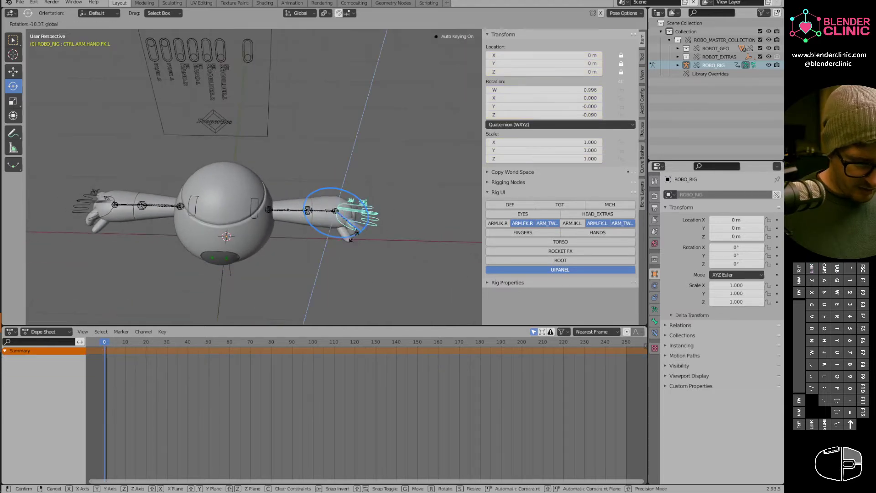
key("i")
left_click(323, 210)
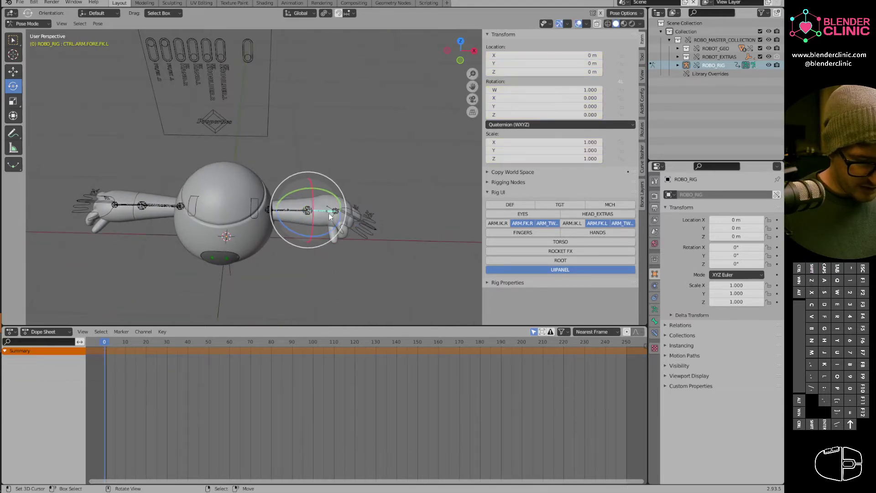
key("r")
key("r")
key("Escape")
left_click_drag(337, 228, 291, 231)
Move the left elbow tweak control away from the bent FK arm.
right_click(291, 210)
right_click(309, 219)
middle_click_drag(332, 217, 333, 212)
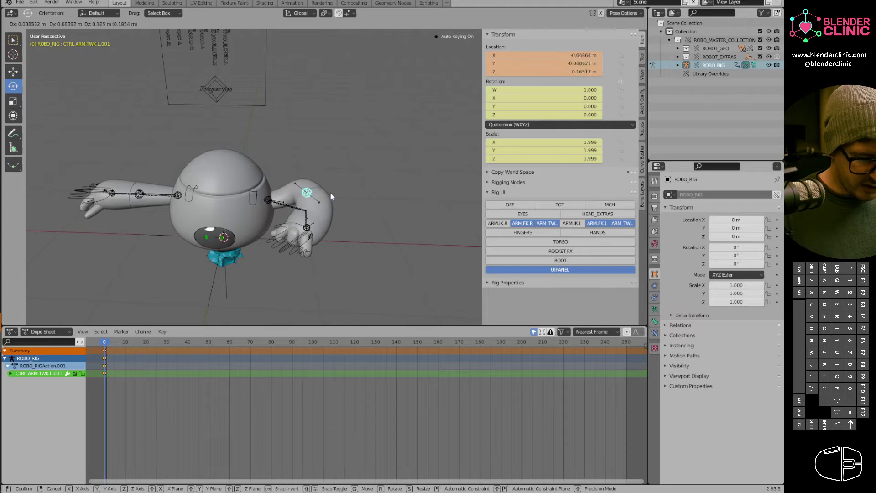
left_click(331, 172)
Move the left forearm's bend handle to about X -0.09, Y -0.22, Z 0.18 m.
right_click(315, 228)
right_click(316, 221)
key("g")
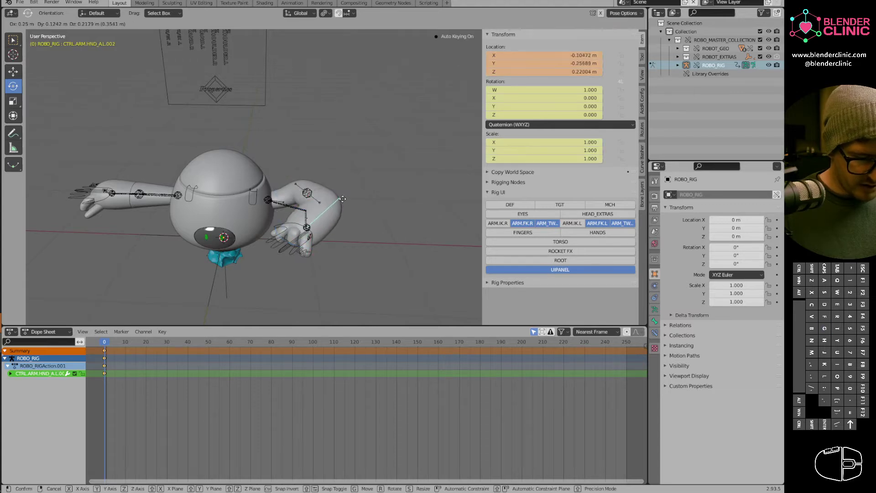
left_click(345, 189)
middle_click_drag(346, 191, 335, 181)
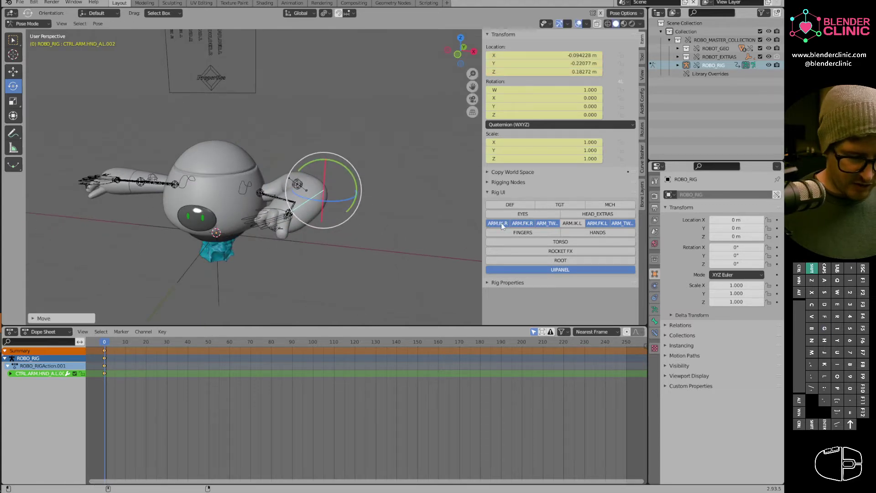
Show both arm IK layers again, then move the left hand's IK control to about X -0.10, Y -0.37, Z -0.29 m and rotate it.
middle_click_drag(474, 205, 371, 214)
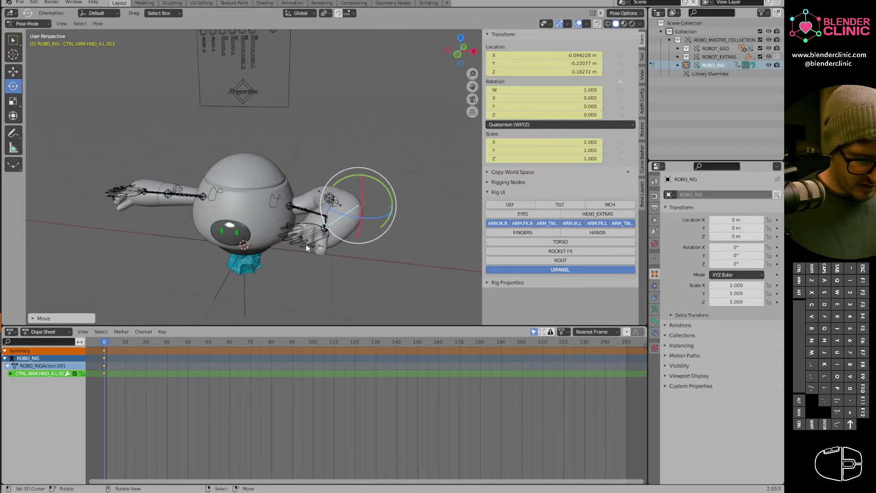
right_click(320, 247)
key("g")
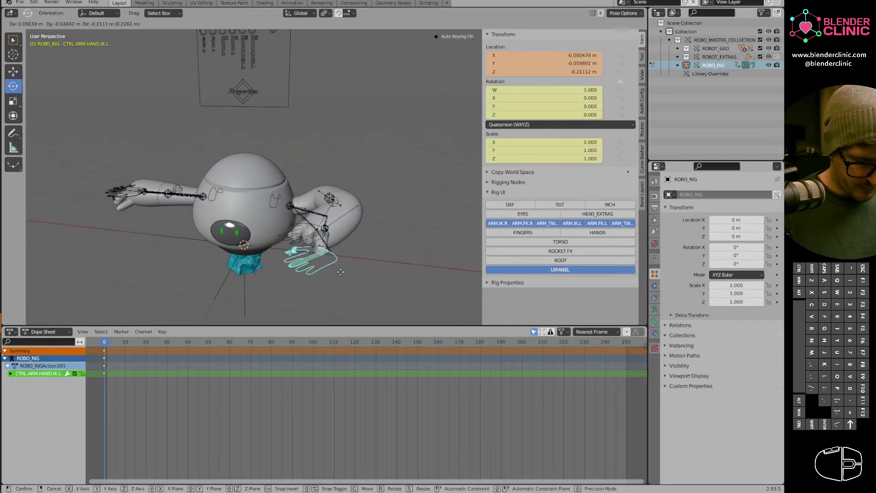
left_click(310, 264)
middle_click_drag(364, 242, 333, 242)
key("g")
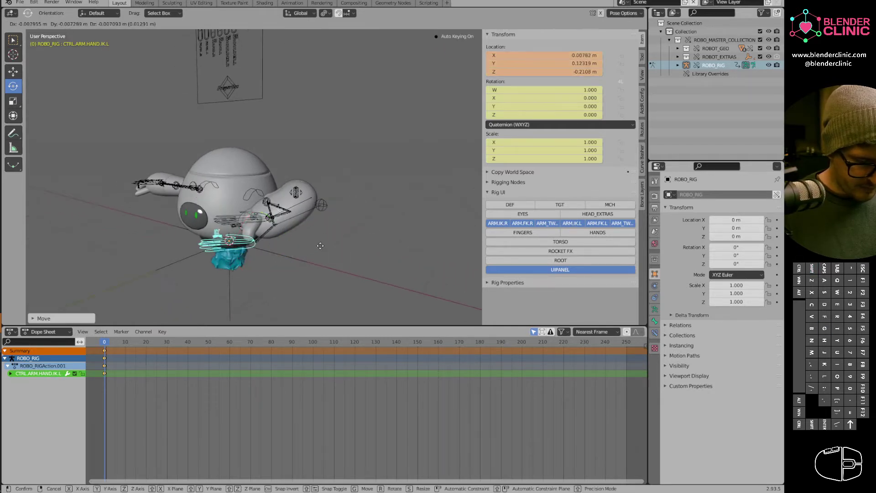
left_click(316, 266)
left_click_drag(315, 264, 360, 254)
middle_click_drag(357, 202, 398, 229, "shift")
middle_click_drag(303, 106, 330, 100)
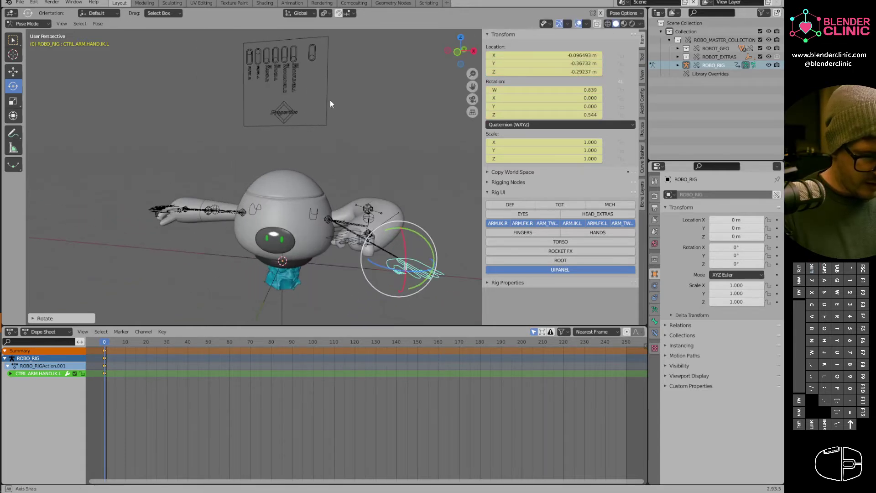
Slide both arm FK/IK switches on the control panel to Y 0 m, and slide them back to Y 0.1 m.
right_click(259, 54)
right_click(250, 54, "shift")
key("g")
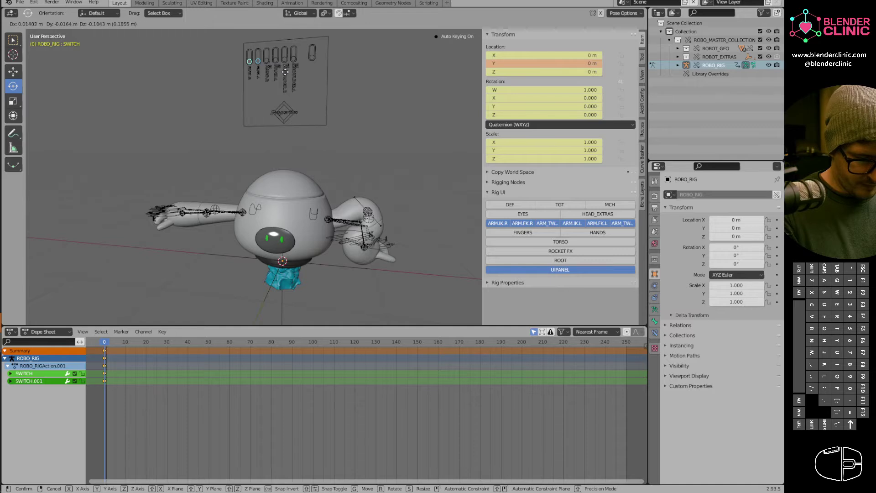
left_click(286, 73)
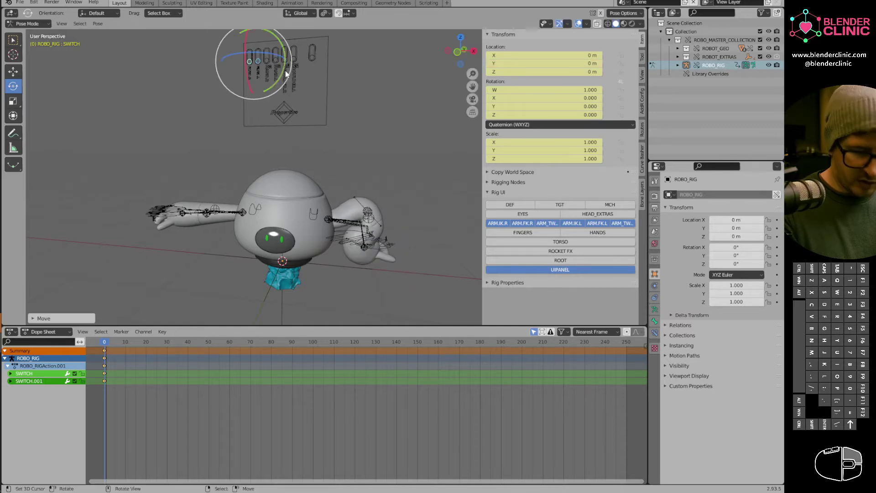
key("g")
left_click(292, 42)
middle_click_drag(396, 211, 333, 163, "shift")
middle_click_drag(388, 132, 402, 167)
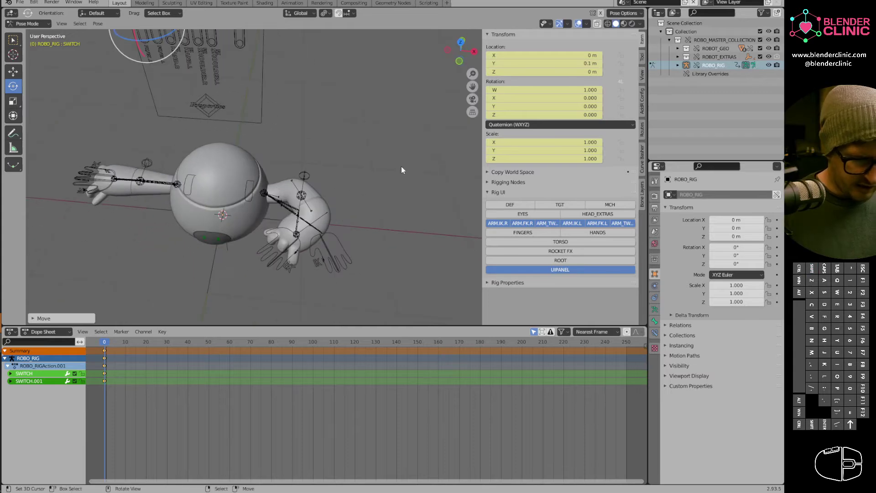
Move the left elbow tweak control to about X -0.11, Y -0.03, Z 0.14 m.
middle_click_drag(347, 245, 393, 219)
right_click(331, 181)
key("g")
left_click(348, 164)
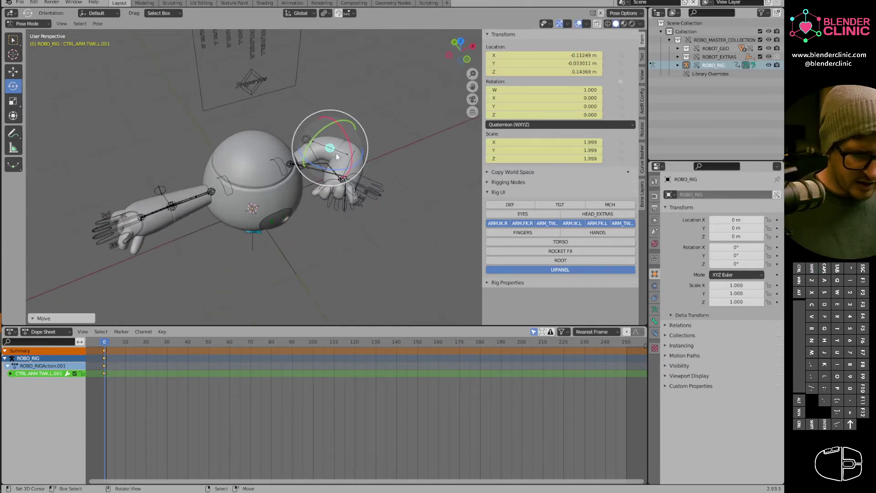
middle_click_drag(336, 153, 342, 228)
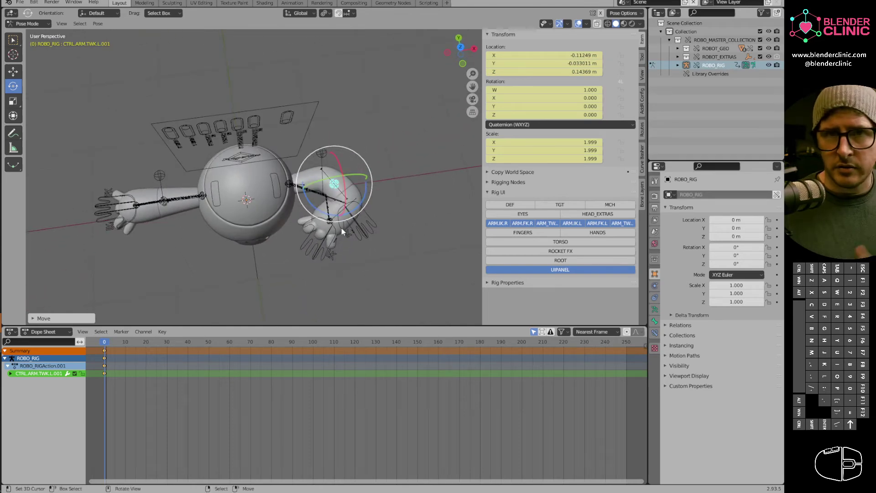
Clear the location and rotation of all visible rig controls.
key("a")
scroll(365, 235, "up", 4)
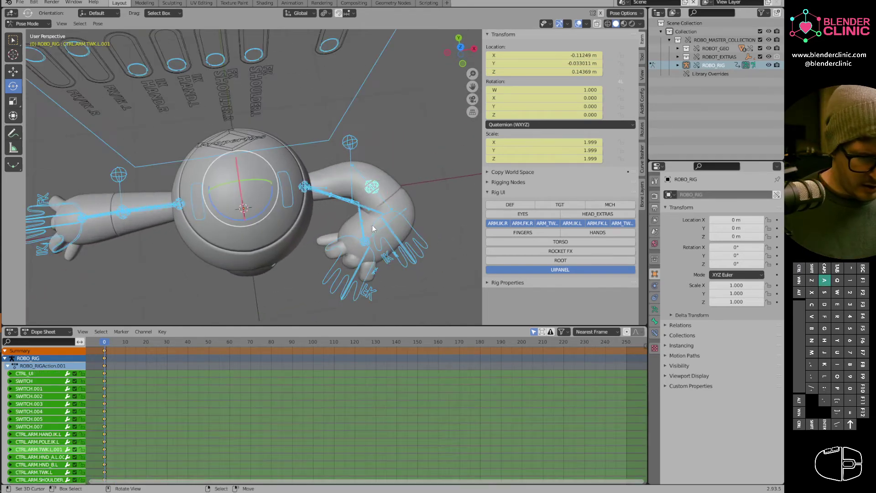
key("alt+g")
key("alt+r")
middle_click_drag(379, 226, 372, 164)
Rotate the left shoulder's FK control to raise the shoulder.
right_click(297, 147)
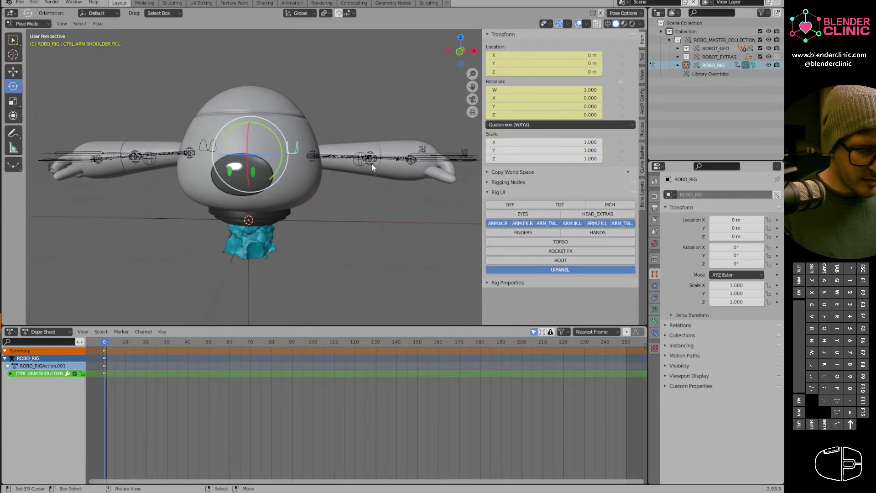
key("g")
right_click(323, 162)
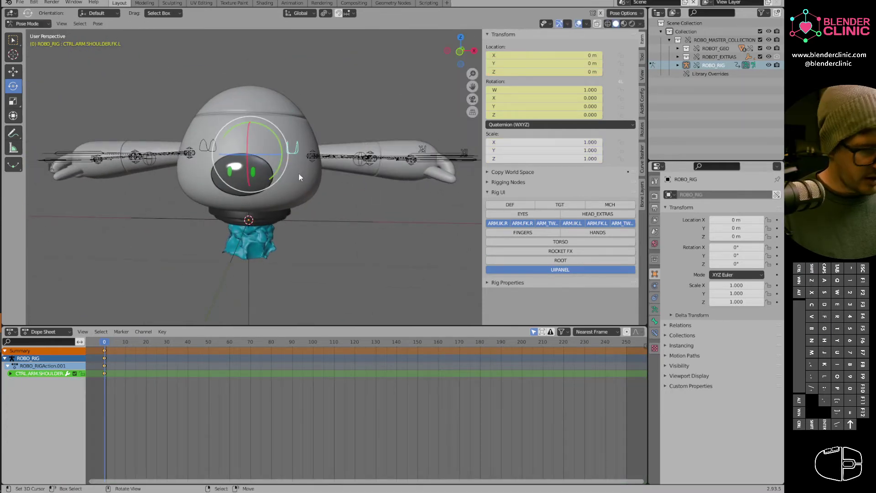
key("r")
key("x")
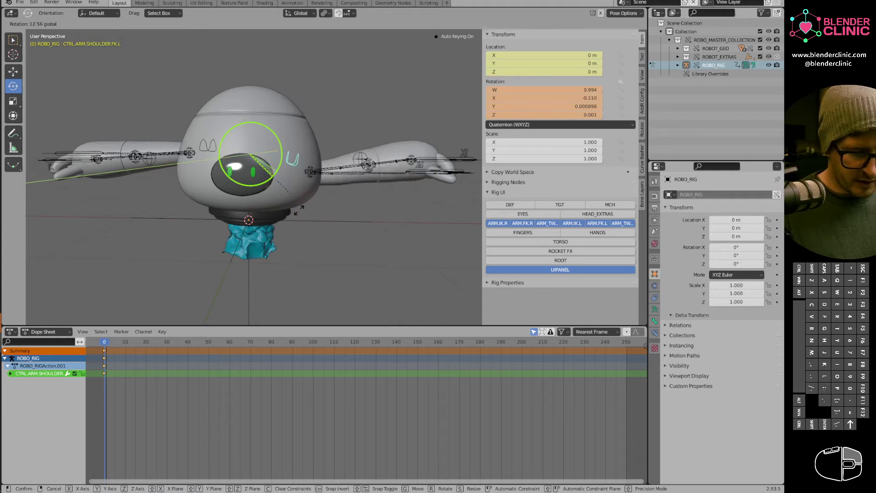
left_click(214, 144)
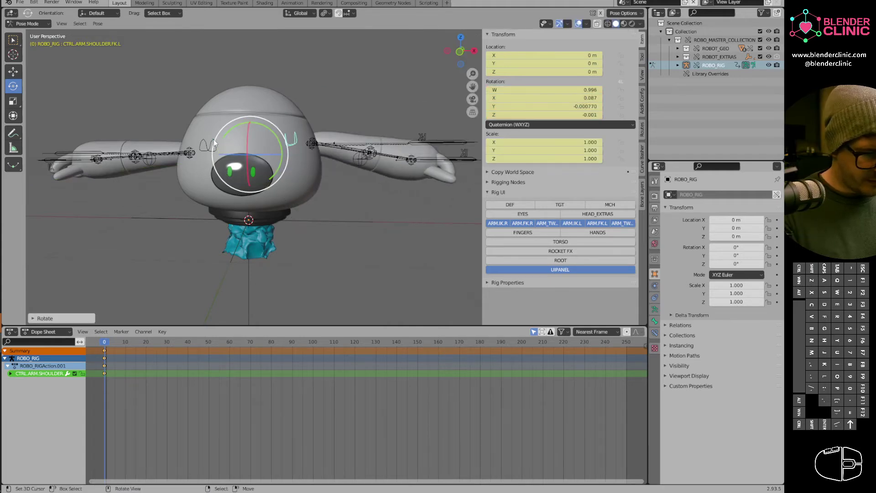
Try to move the right shoulder's FK control, and slide the arm FK/IK switch on the control panel to FK.
right_click(214, 143)
left_click_drag(278, 139, 333, 96)
right_click(332, 97)
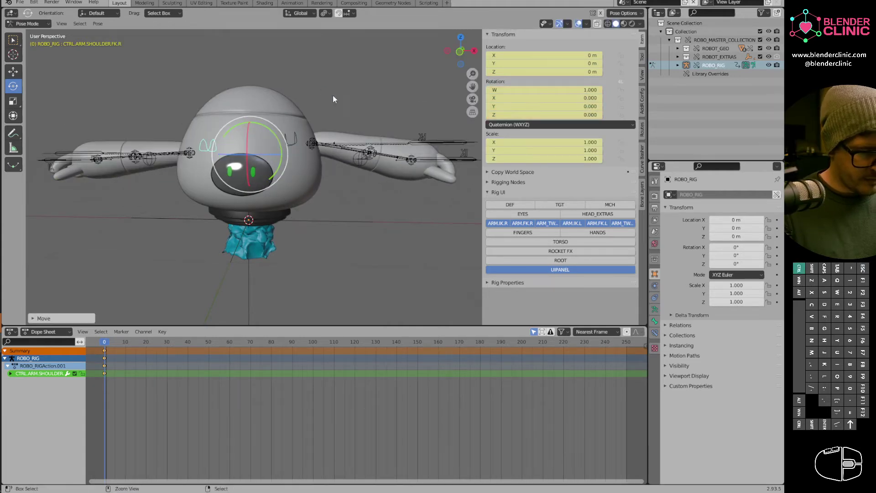
middle_click_drag(333, 95, 330, 158, "ctrl")
right_click(241, 99)
key("g")
left_click(268, 72)
Rotate the left shoulder's FK control upward to about W 0.976, X 0.217, and rotate the right shoulder's FK control slightly.
right_click(330, 157)
key("r")
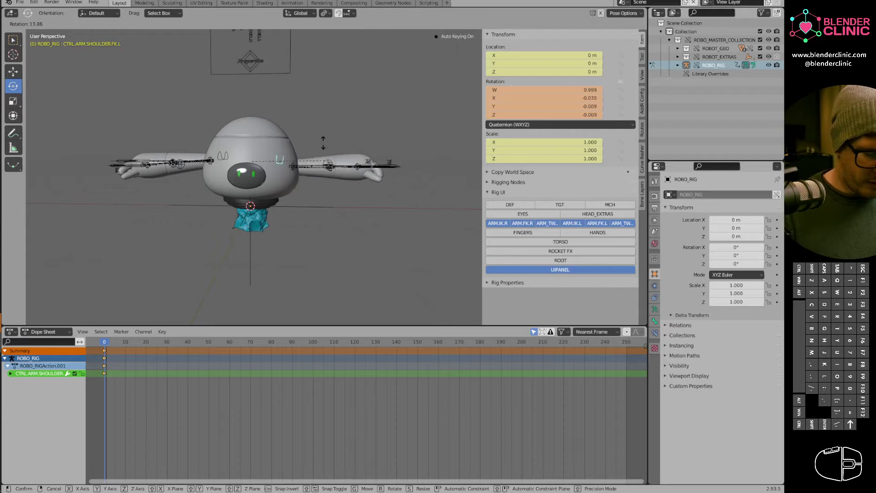
left_click(254, 166)
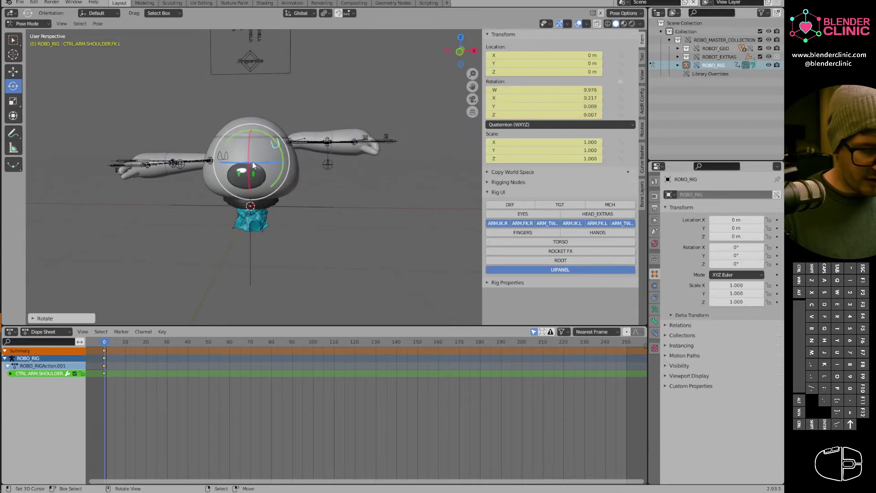
mouse_move(266, 133)
left_mouse_down()
mouse_move(288, 149)
mouse_move(264, 133)
left_mouse_up()
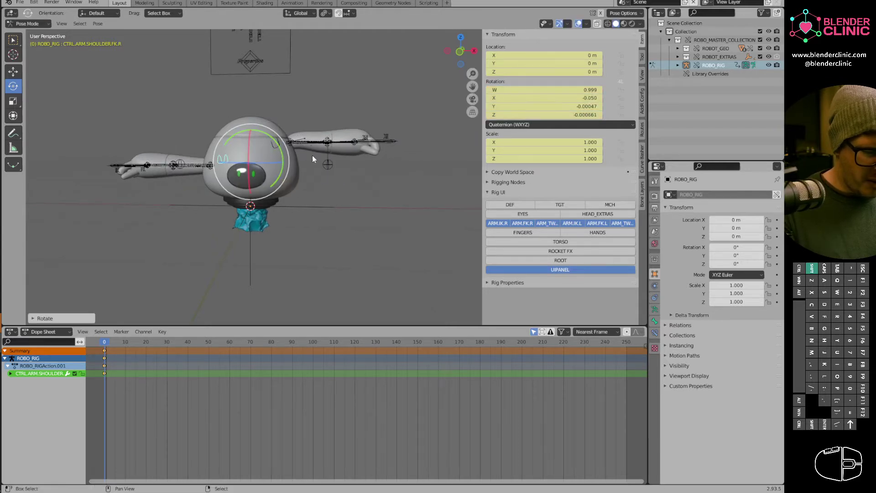
right_click(278, 145)
middle_click_drag(307, 133, 351, 137)
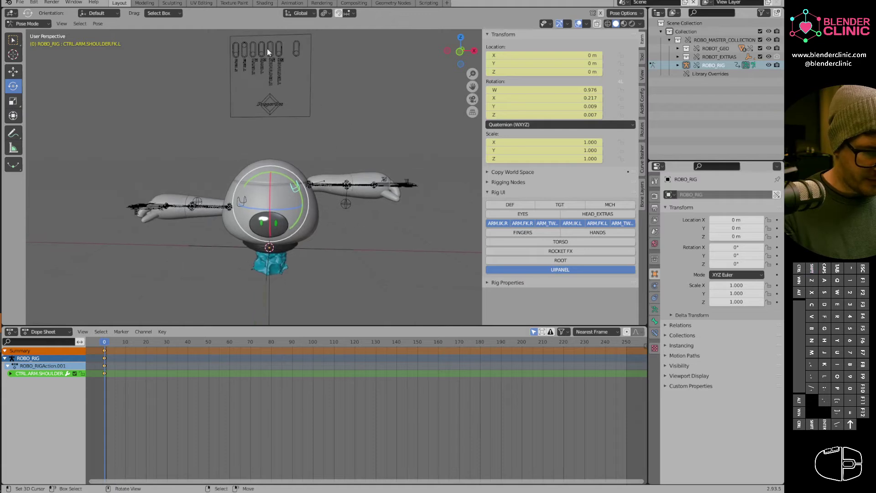
Slide both shoulder switches on the control panel to Y 0.1 m, and rotate the left shoulder's FK control to about W 0.996, X 0.094.
left_click(276, 52)
left_click(282, 54, "shift")
key("g")
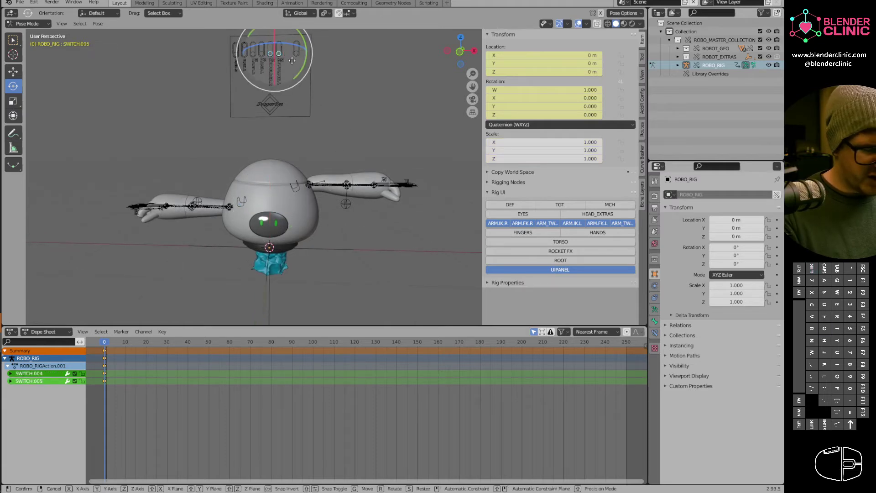
left_click(311, 122)
left_click(297, 186)
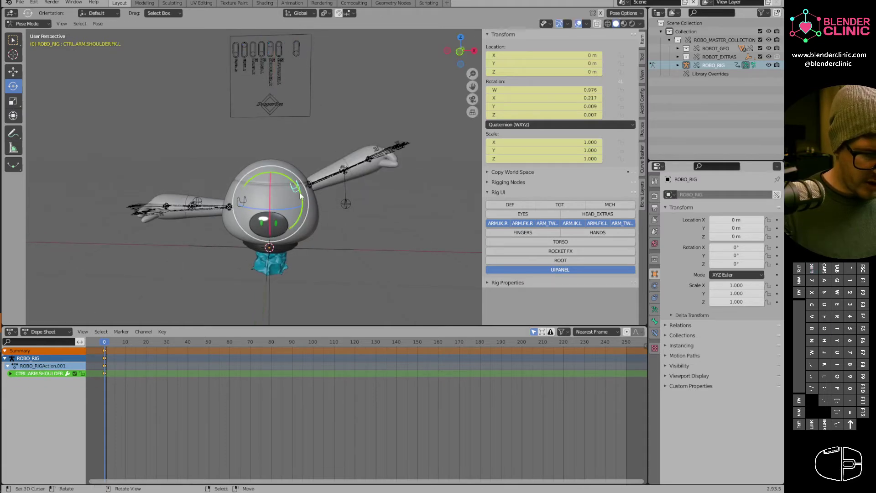
left_click_drag(297, 186, 323, 198)
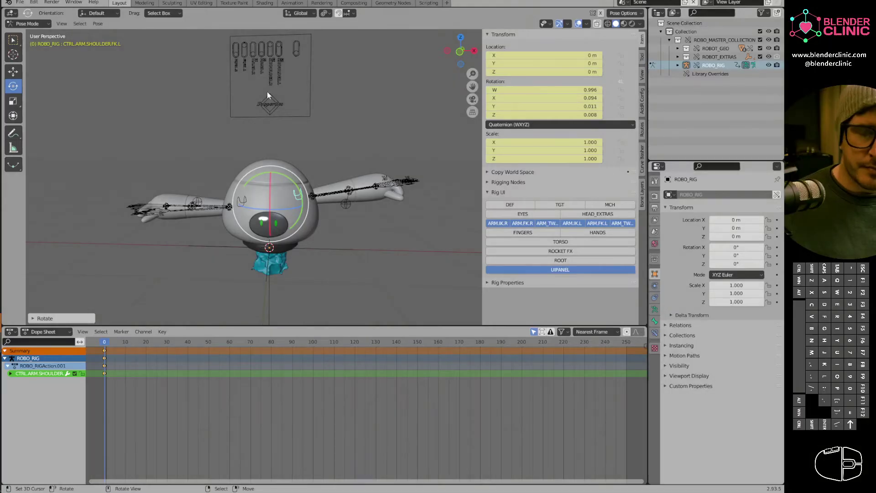
Slide the two shoulder switches on the control panel back to Y 0 m, one after the other.
left_click(268, 47)
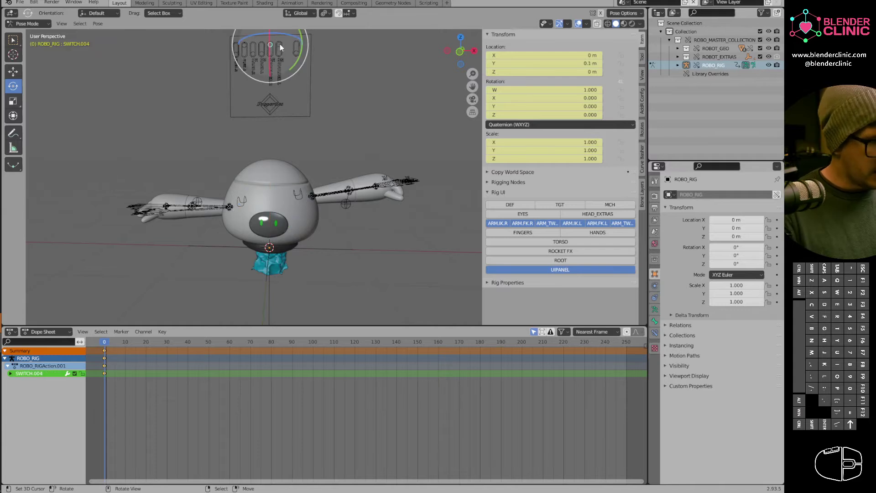
key("g")
left_click(280, 50)
right_click(280, 47)
key("g")
left_click(288, 104)
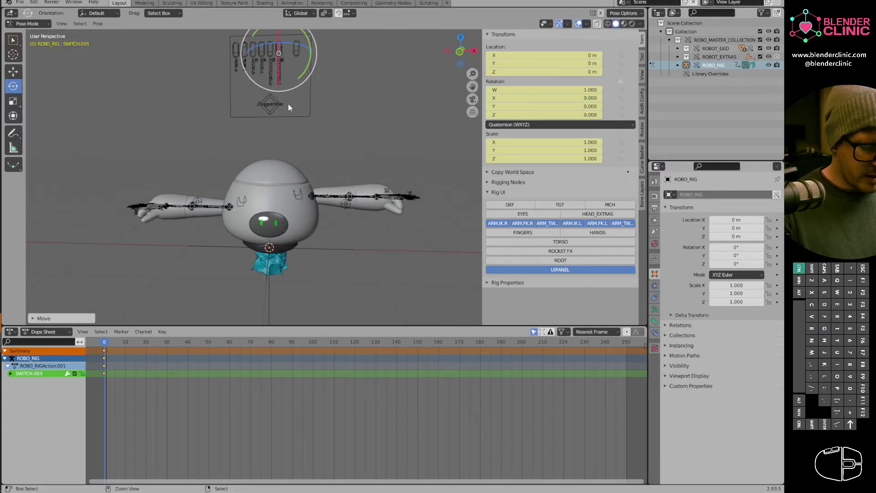
Clear the rotation of all visible rig controls.
scroll(375, 214, "up", 2)
key("a")
key("alt+r")
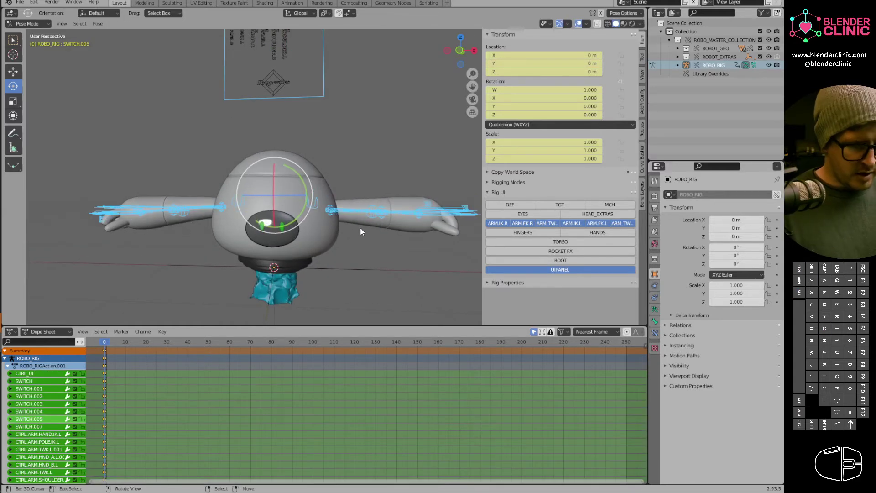
middle_click_drag(293, 287, 278, 271)
middle_click_drag(320, 241, 335, 245, "shift")
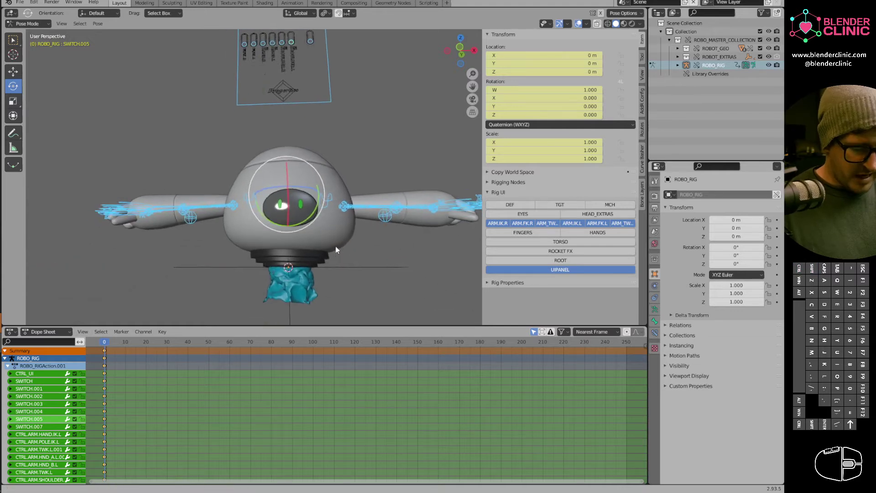
scroll(343, 253, "down", 2)
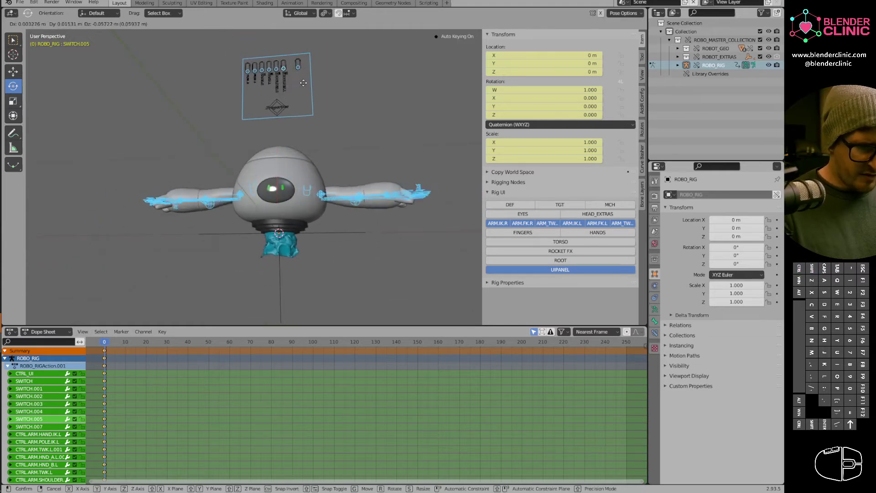
key("Tab")
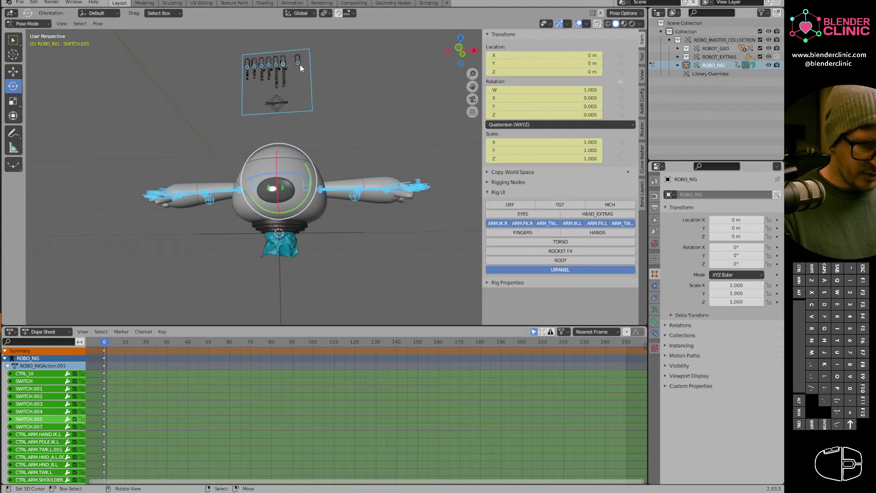
Slide the separate rocket fire switch on the control panel to Y 0.1 m to hide the flame.
key("a")
left_click(297, 60)
key("g")
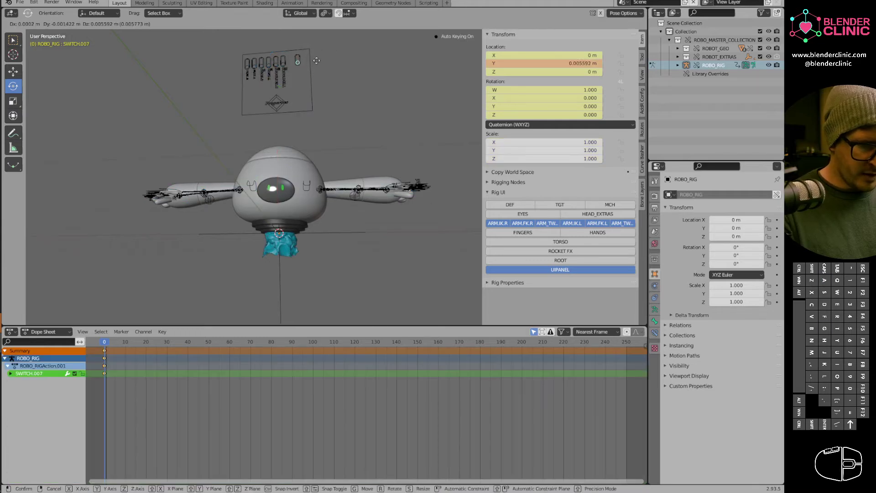
left_click(315, 57)
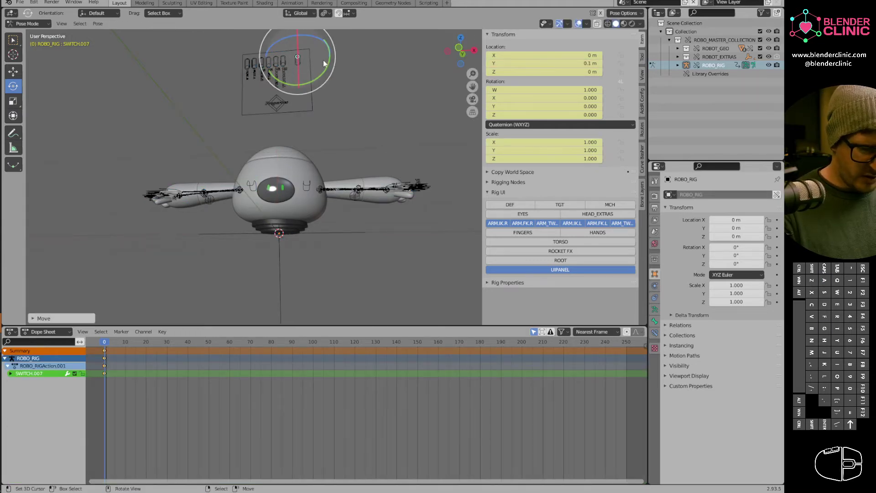
middle_click_drag(323, 62, 318, 104)
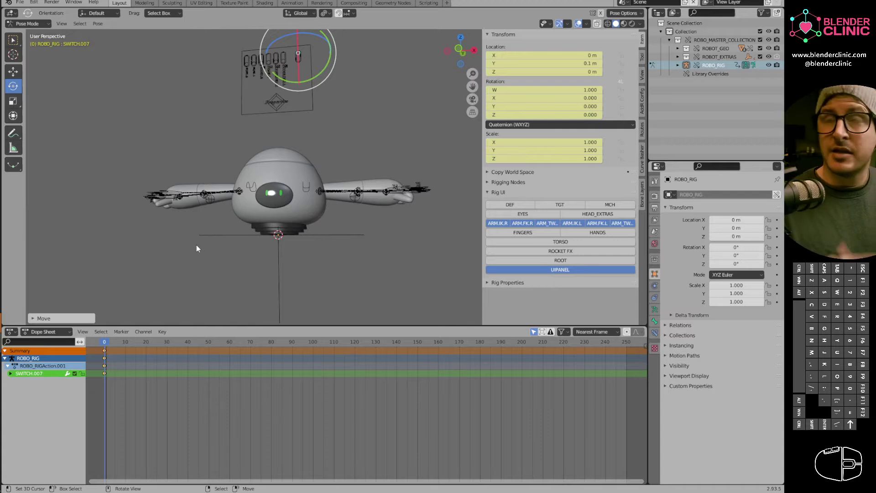
Slide the rocket fire switch back to Y 0 m to restore the flame.
key("g")
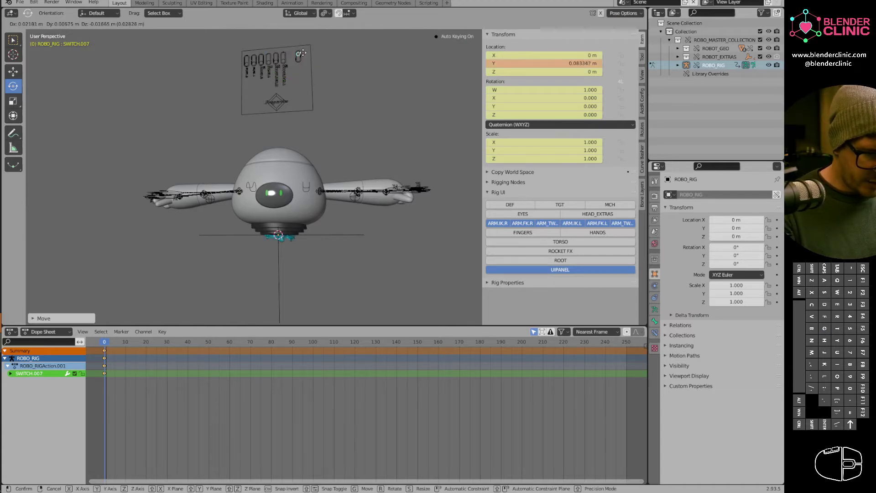
right_click(305, 83)
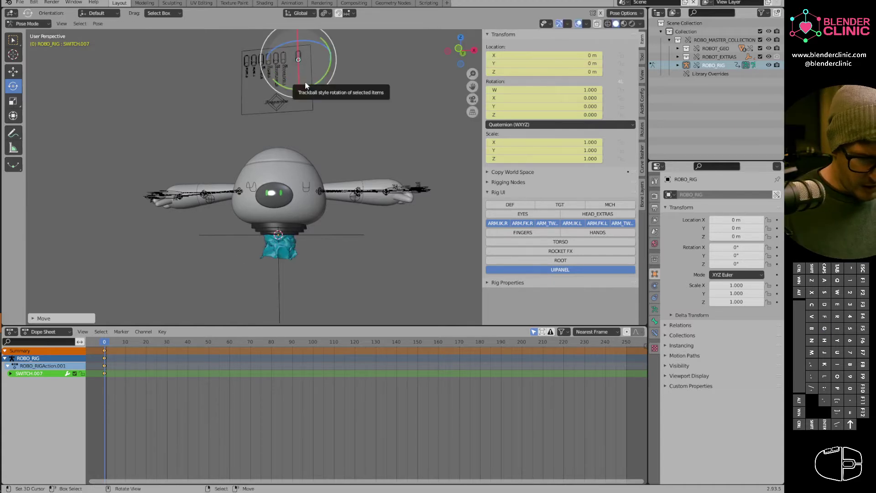
left_click(333, 234)
Switch the rig to Object Mode, select the Empty.FIRE DISP object under the robot and try moving it.
key("ctrl+Tab")
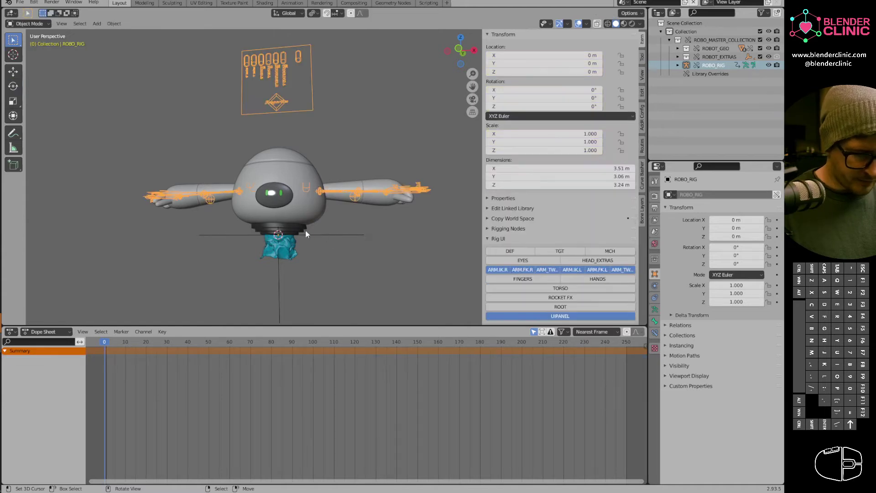
left_click(327, 234)
key("g")
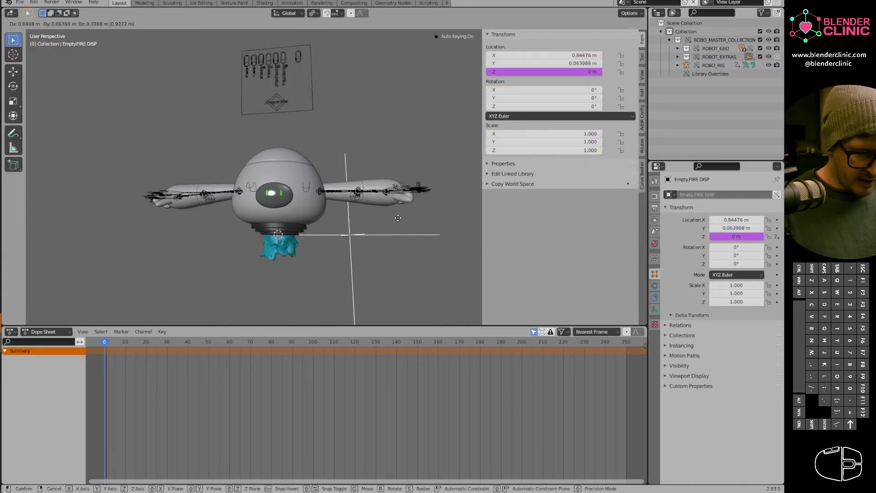
right_click(344, 233)
middle_click_drag(344, 233, 305, 253)
Try moving Empty.FIRE DISP beside the robot with the Move tool, shifting it along X to about 1.16 m.
left_click(13, 72)
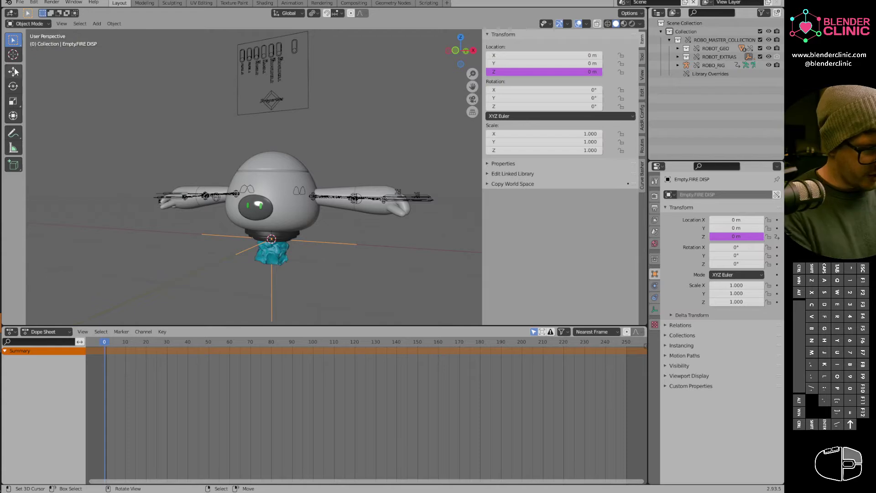
key("g")
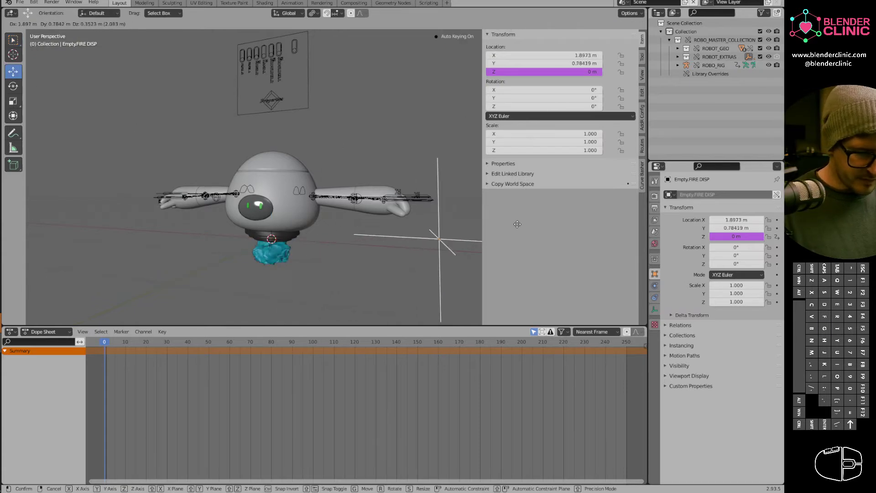
left_click(432, 250)
middle_click_drag(432, 251, 358, 247)
key("g")
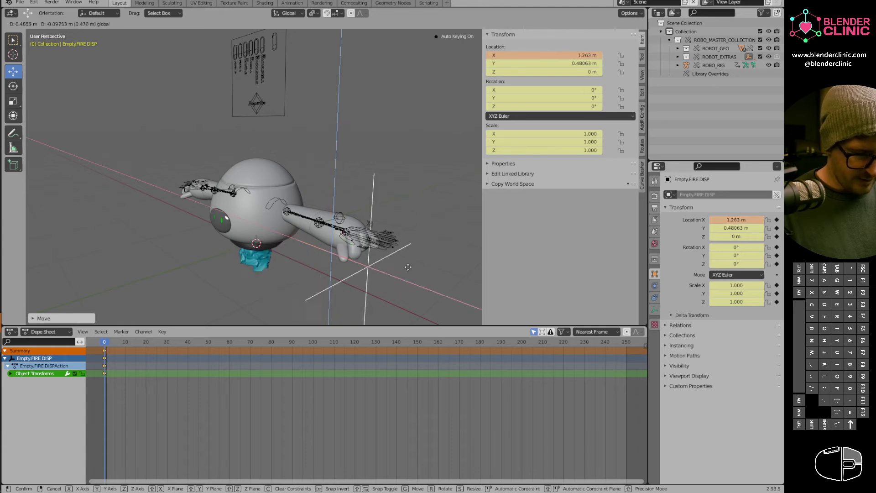
left_click(359, 264)
Try moving the empty along Z, then clear its location and rotation.
left_click_drag(364, 234, 368, 151)
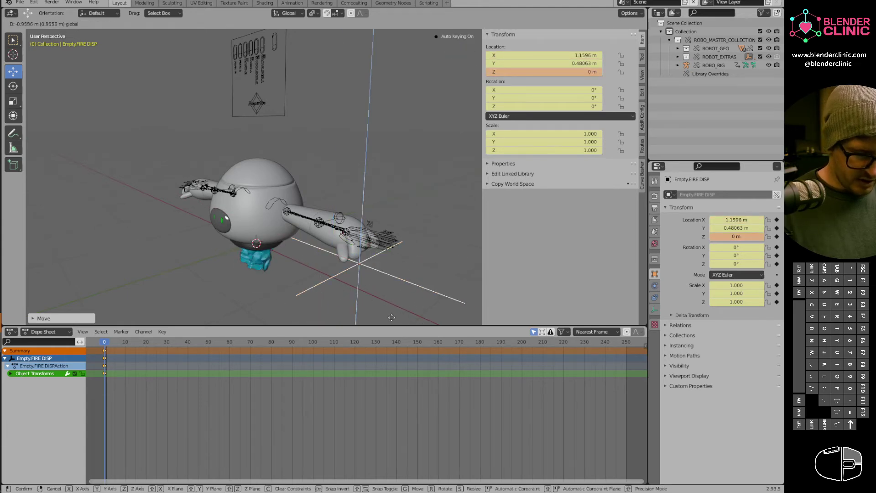
left_click_drag(392, 318, 391, 315)
left_click_drag(382, 265, 293, 238)
middle_click_drag(293, 238, 385, 253, "ctrl")
key("alt+g")
key("alt+r")
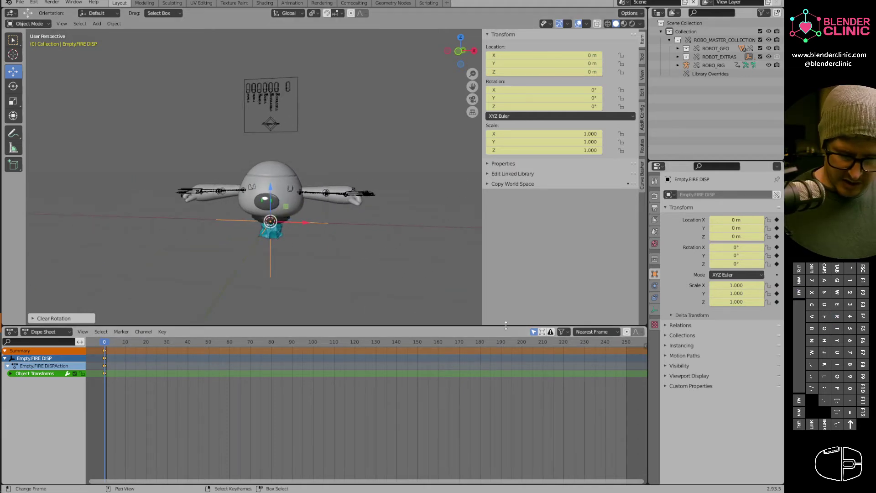
Change the Dope Sheet editor to a Timeline and copy the current frame value as a new driver.
left_click(10, 332)
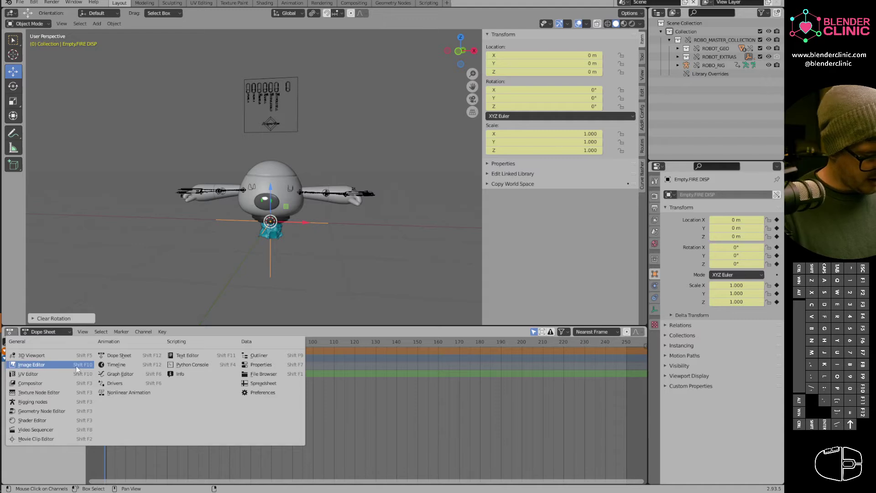
left_click(127, 364)
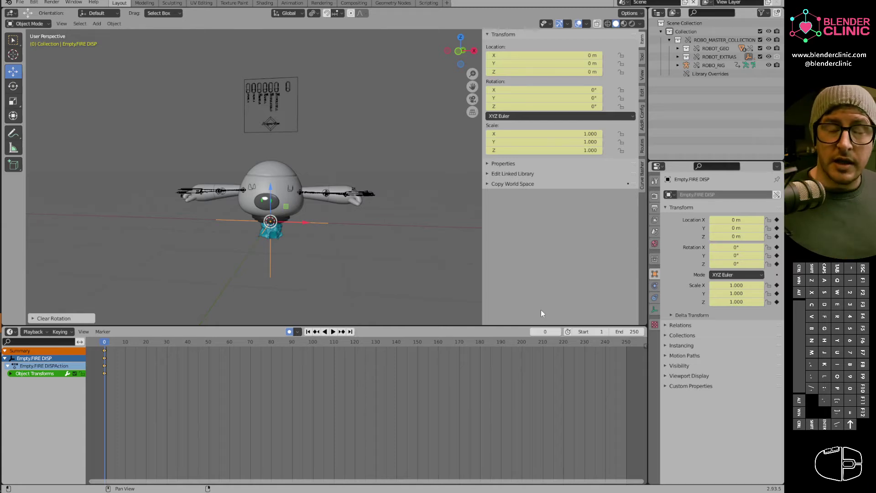
right_click(549, 331)
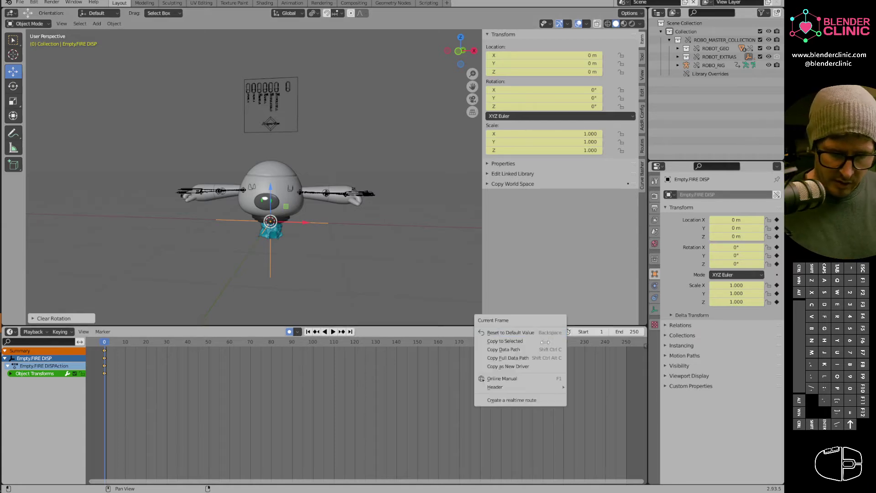
left_click(525, 367)
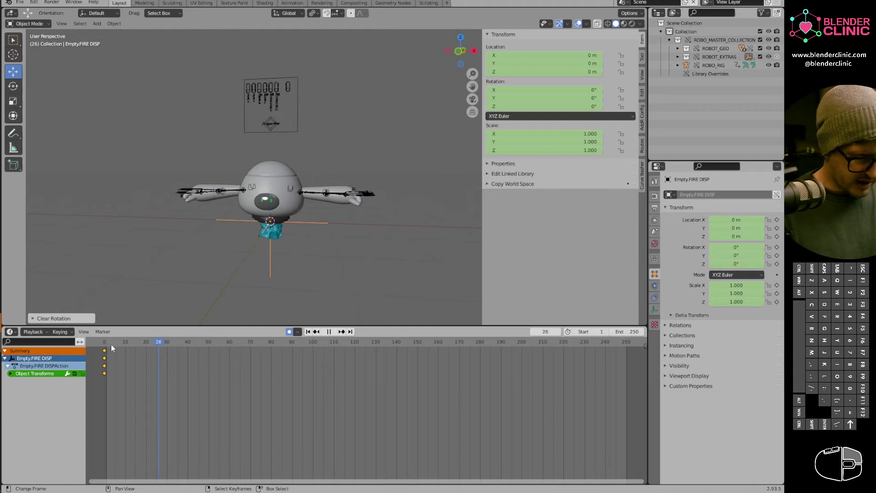
key("Escape")
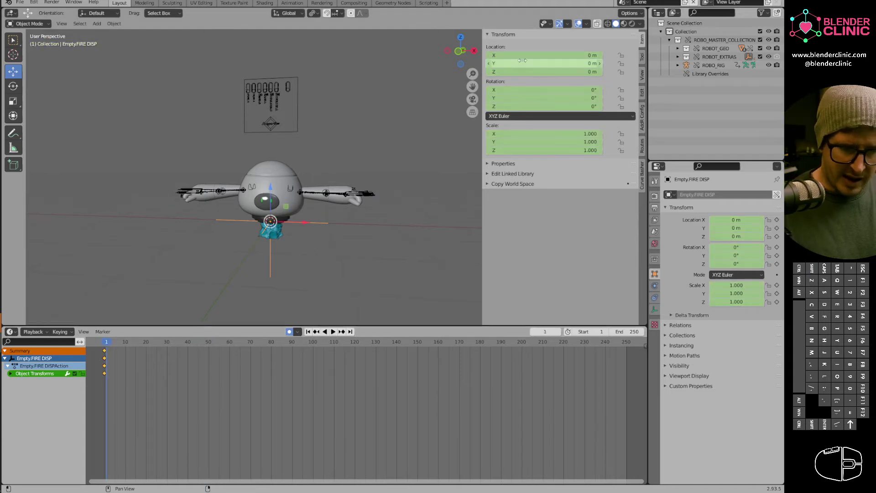
Set the empty's Y location to -0.24 m and copy the timeline's current frame as a new driver again.
mouse_move(546, 73)
left_mouse_down()
mouse_move(534, 74)
mouse_move(564, 65)
mouse_move(536, 65)
left_mouse_up()
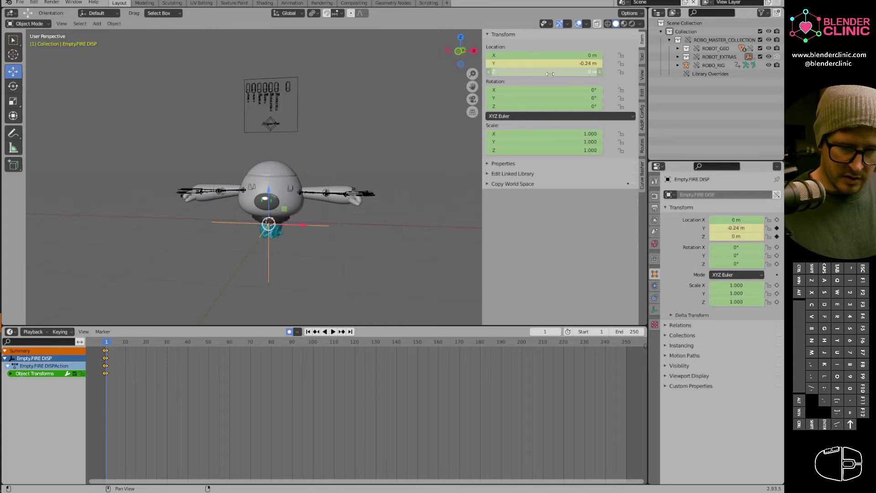
right_click(531, 63)
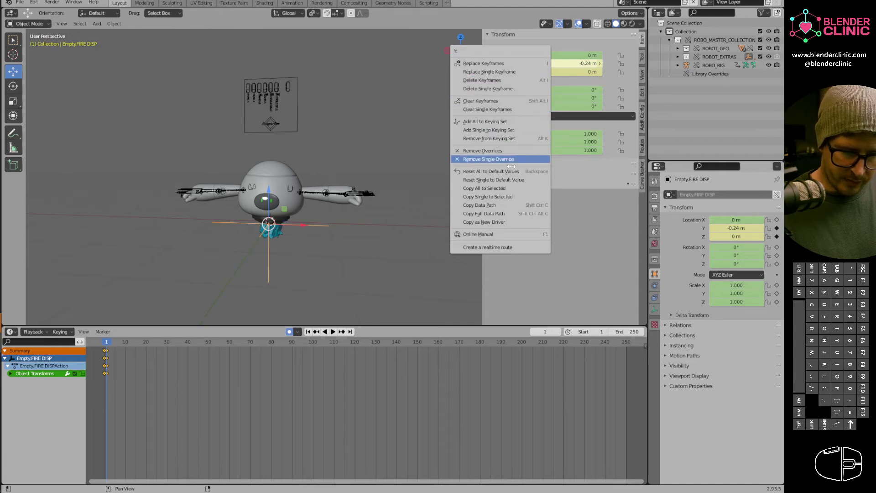
left_click(512, 222)
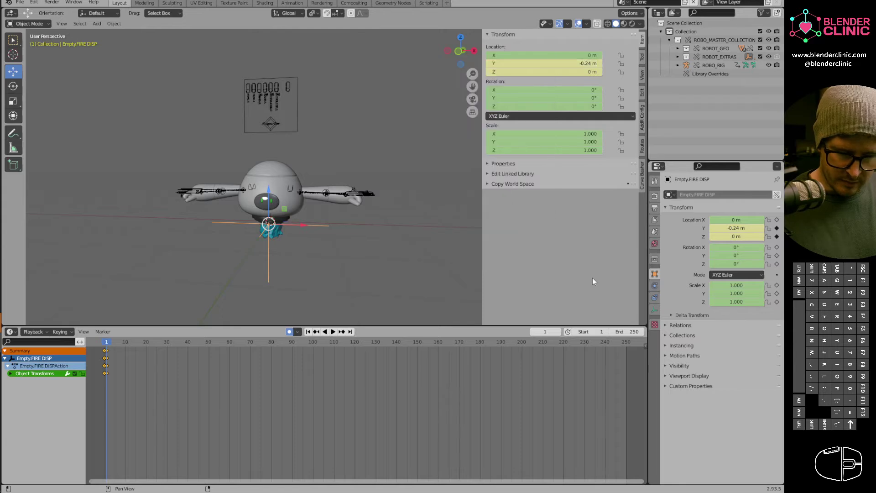
right_click(547, 332)
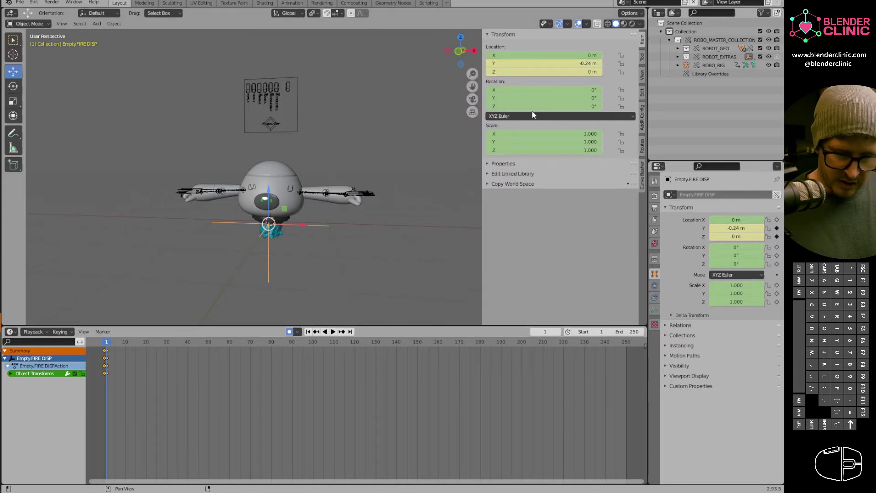
Clear all location keyframes from Empty.FIRE DISP.
right_click(528, 64)
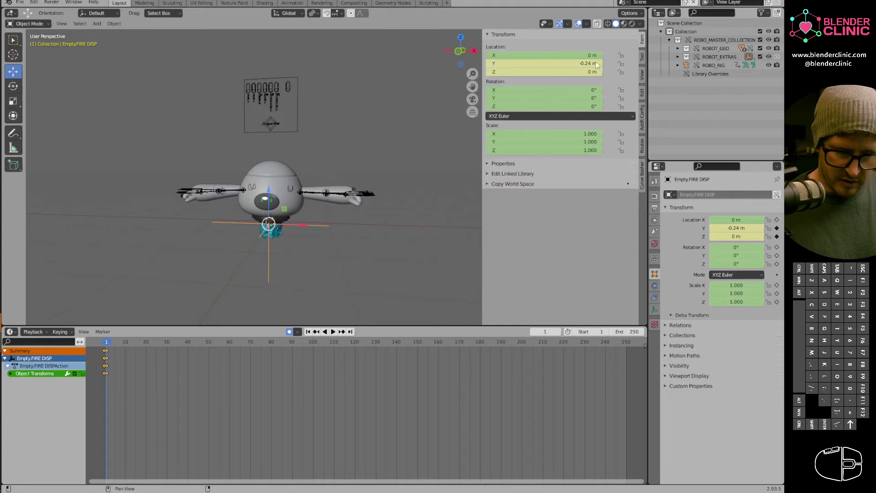
right_click(563, 72)
left_click(540, 91)
right_click(555, 66)
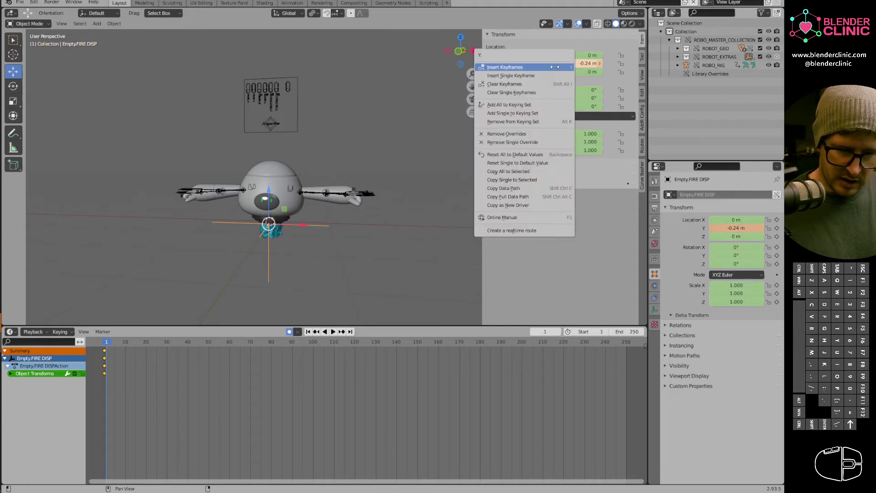
left_click(539, 84)
right_click(553, 72)
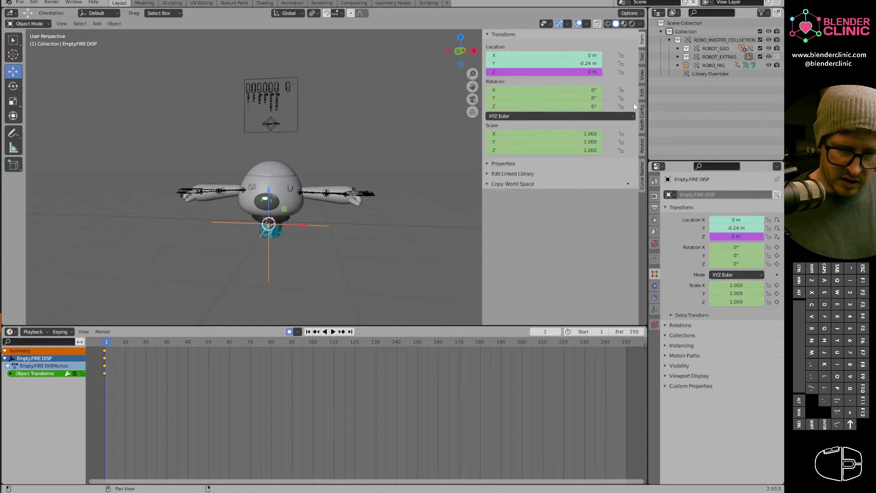
Paste the copied frame driver onto the empty's Z location and play the animation from the start.
right_click(559, 72)
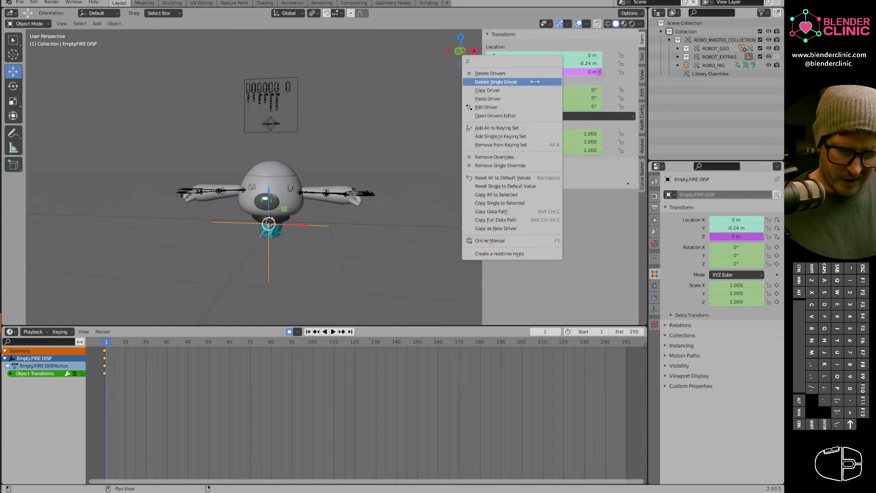
left_click(522, 98)
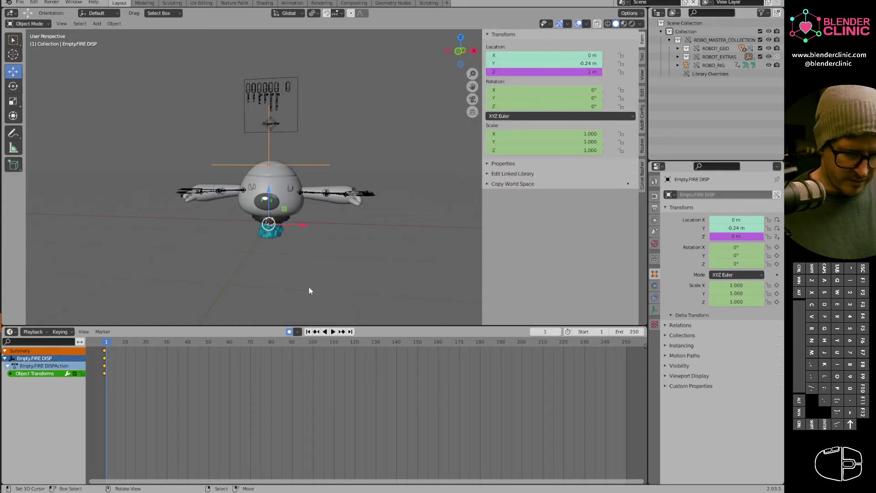
key("space")
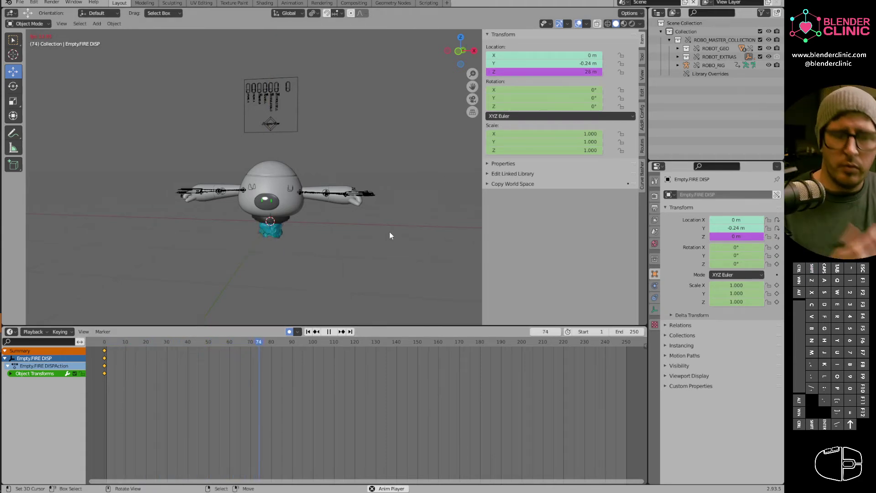
left_click(105, 349)
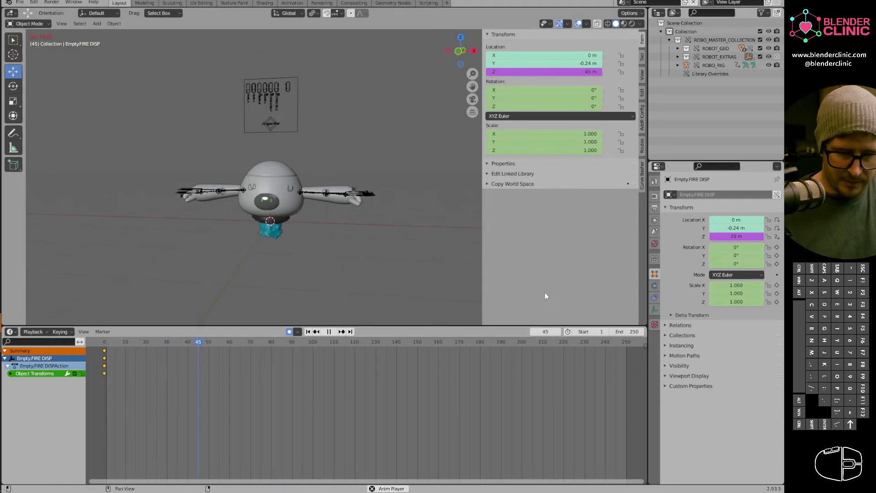
Examine the flame up close while scrubbing the timeline to frame 17.
right_click(536, 71)
left_click(525, 79)
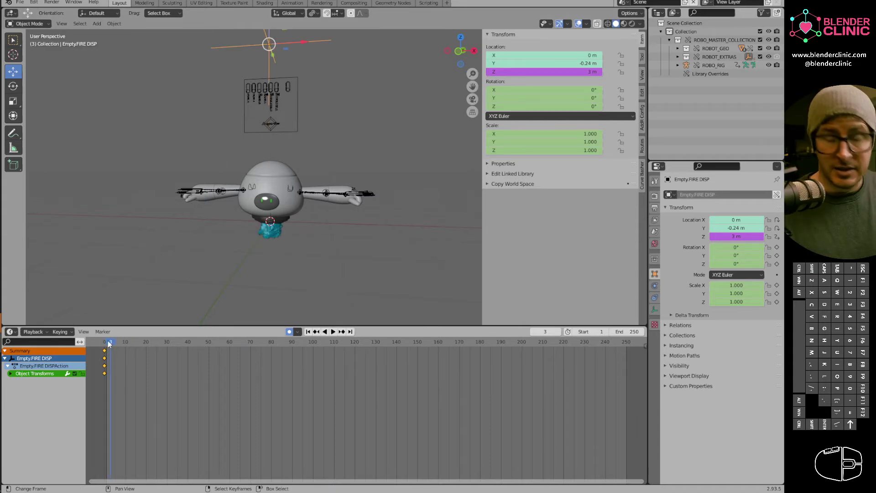
middle_click_drag(311, 215, 298, 169)
scroll(320, 227, "up", 2)
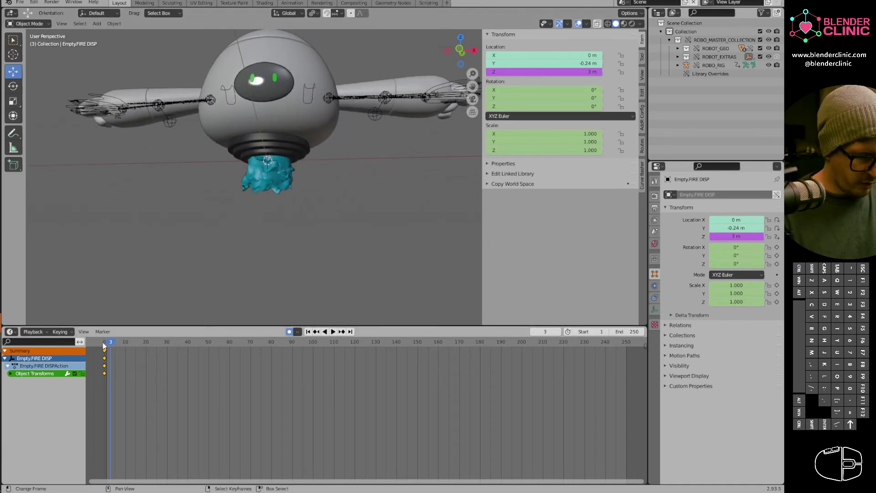
left_click_drag(103, 342, 140, 343)
mouse_move(320, 214)
middle_mouse_down()
mouse_move(344, 220)
mouse_move(333, 225)
middle_mouse_up()
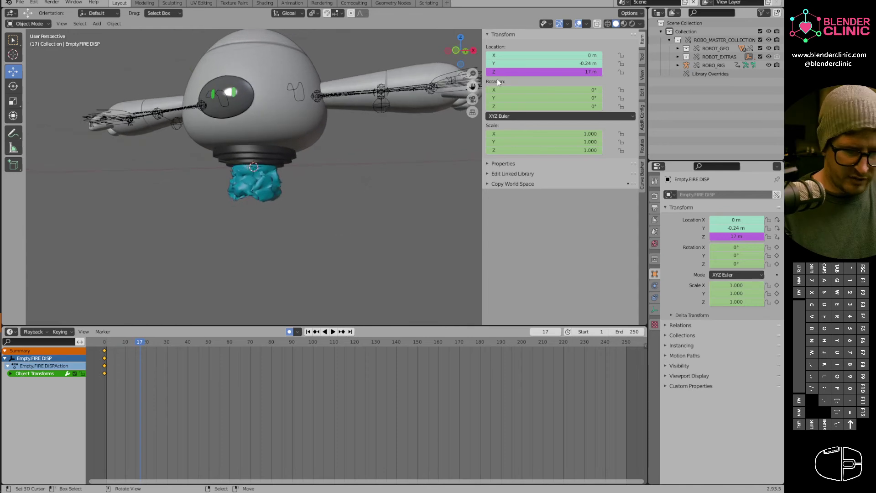
Open the driver settings of the empty's Z location to inspect its input variable.
right_click(550, 72)
left_click(549, 72)
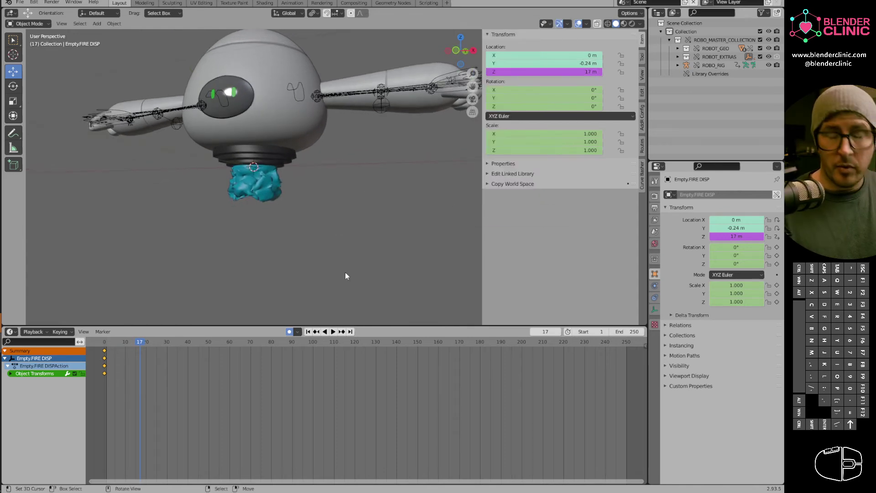
right_click(552, 73)
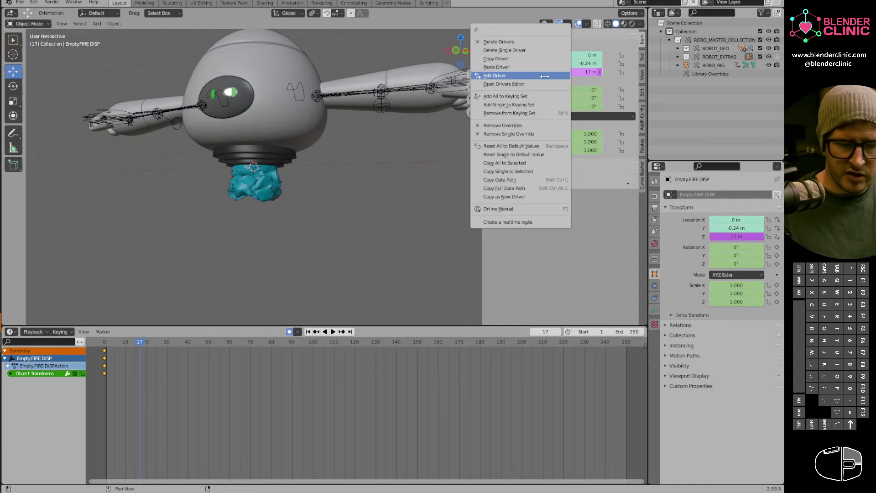
left_click(544, 76)
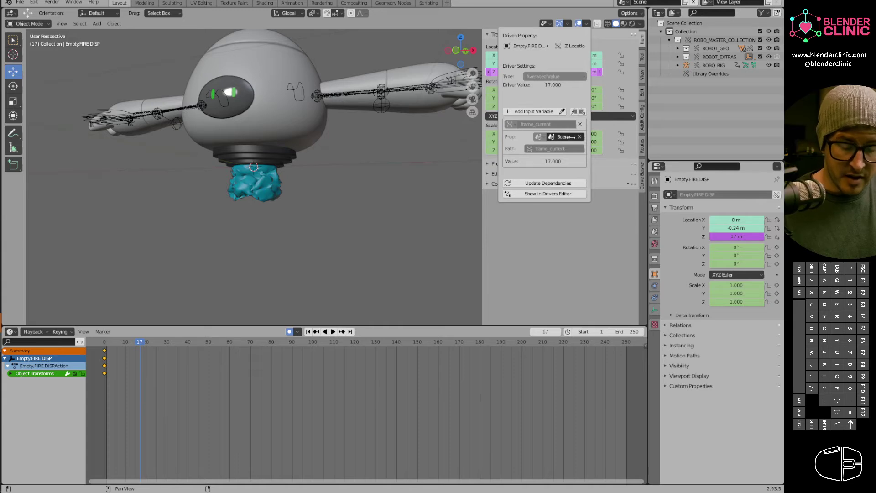
Play and scrub the animation from a front view to check how the flame deforms.
key("space")
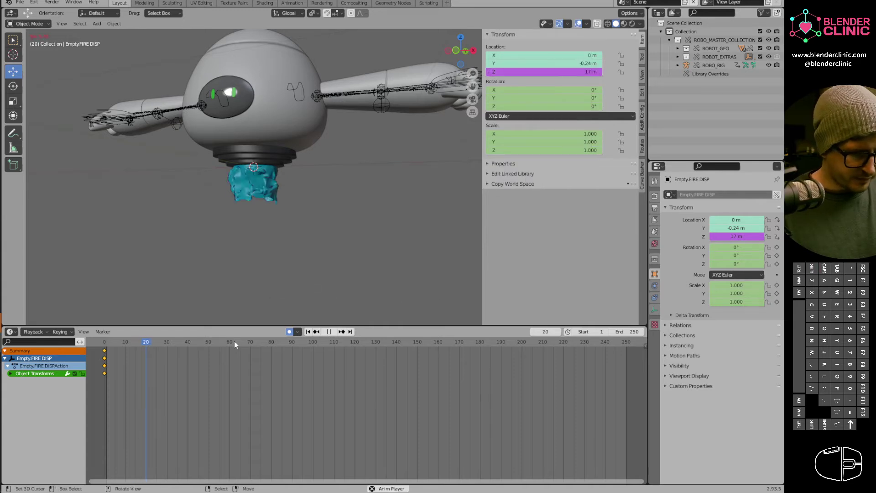
key("KP_1")
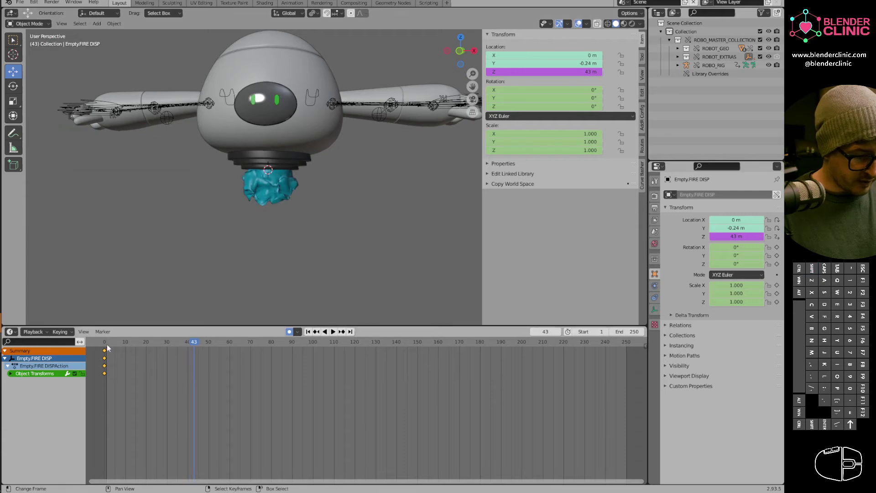
left_click_drag(108, 345, 181, 354)
key("space")
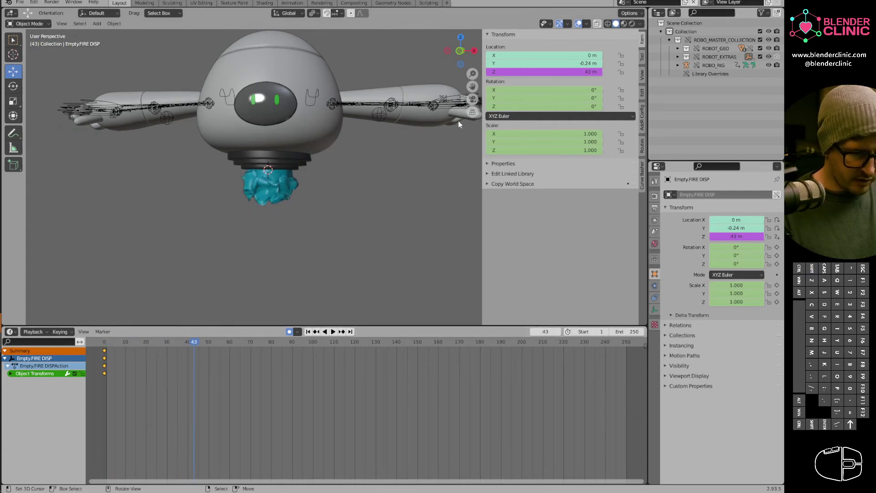
Try a Y location of 0 m for Empty.FIRE DISP and undo the change.
left_click(573, 65)
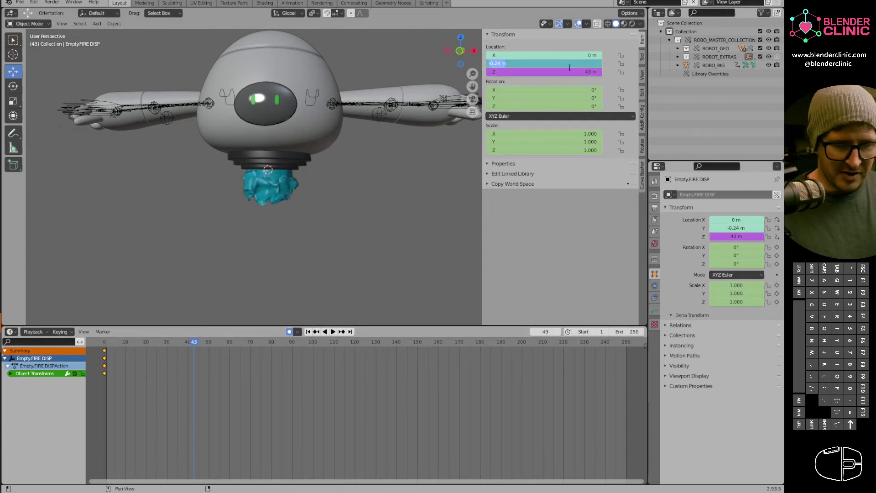
type("0")
key("Return")
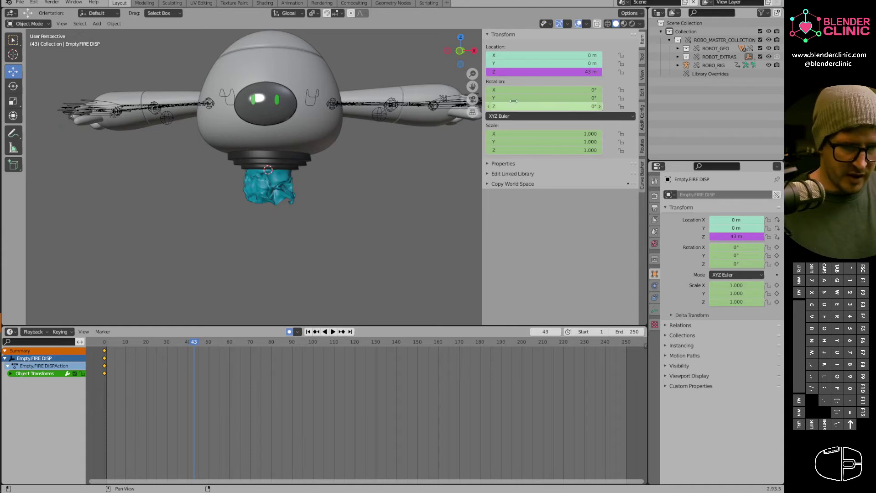
key("ctrl+z")
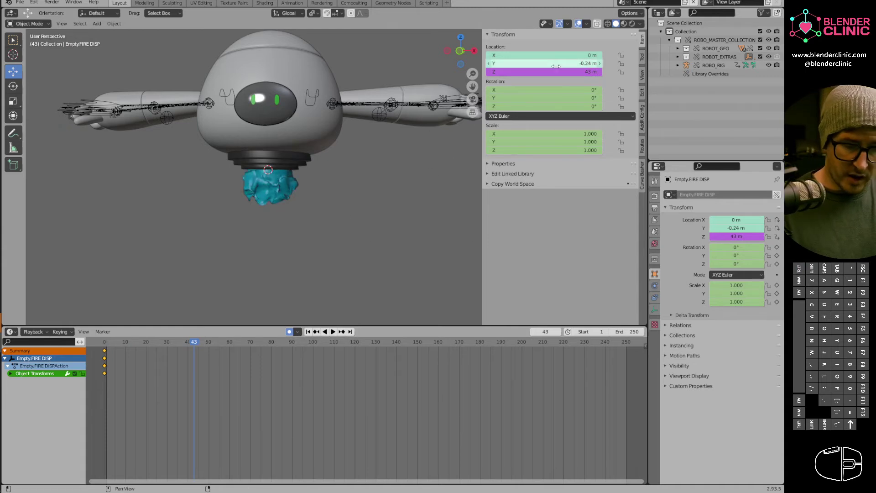
Delete the single driver on the empty's Z location.
right_click(555, 73)
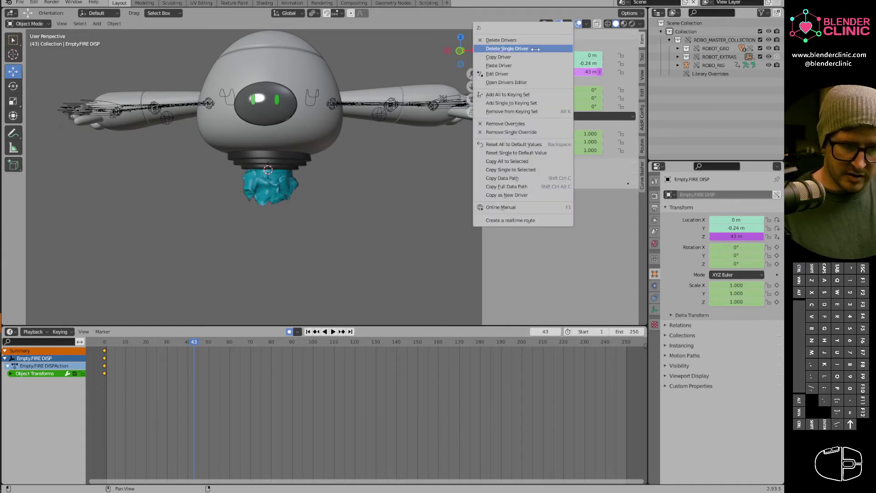
left_click(561, 49)
right_click(567, 69)
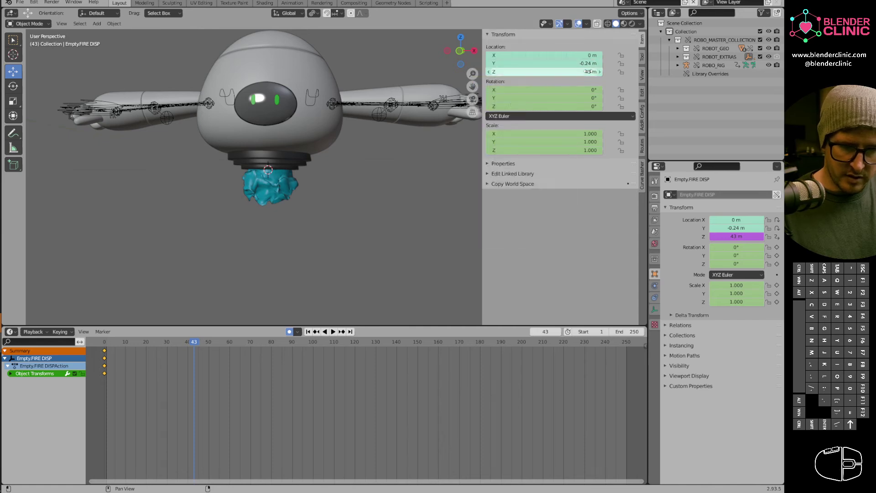
Re-add the frame_current driver to the empty's Z location and check its driver settings.
right_click(559, 75)
left_click(542, 102)
right_click(561, 72)
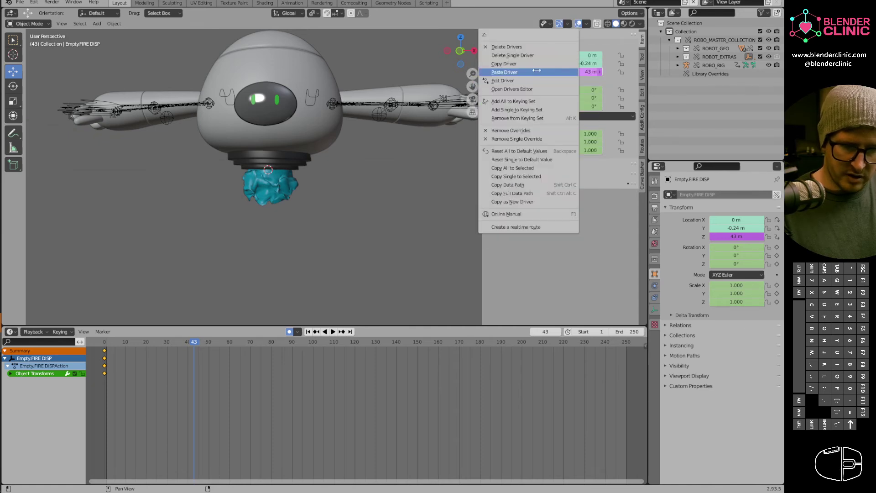
left_click(563, 90)
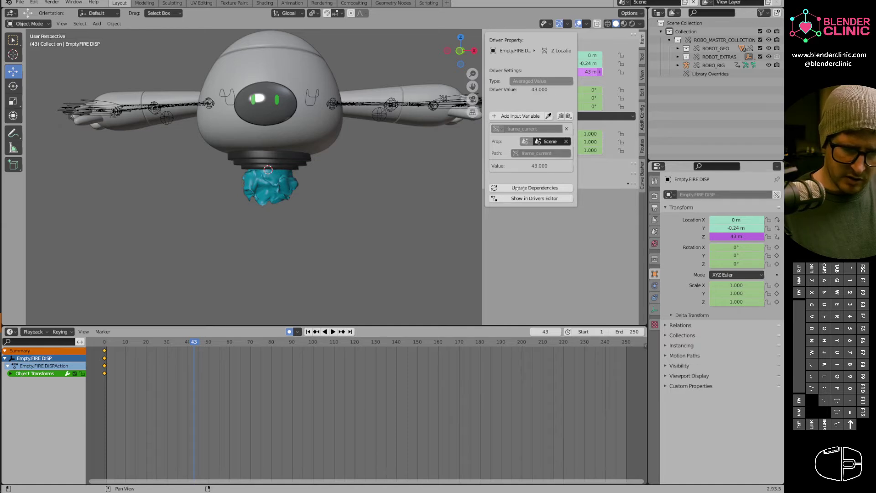
key("Escape")
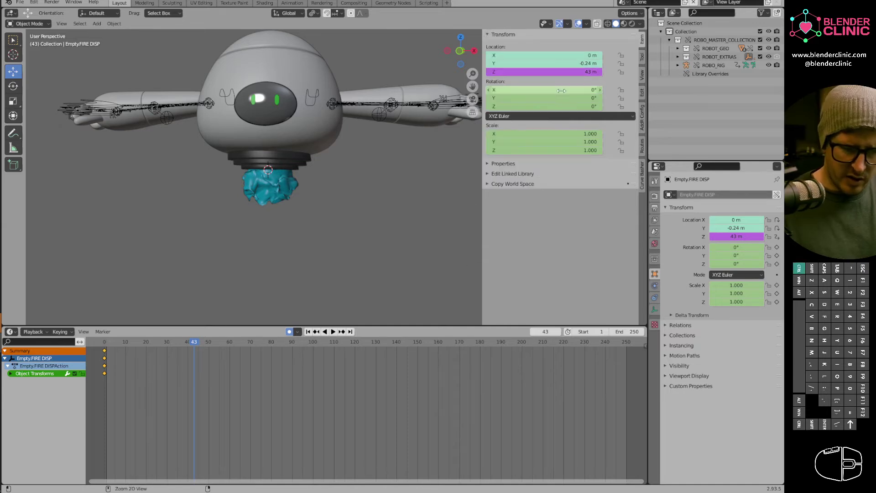
key("ctrl+z")
key("ctrl+shift+z")
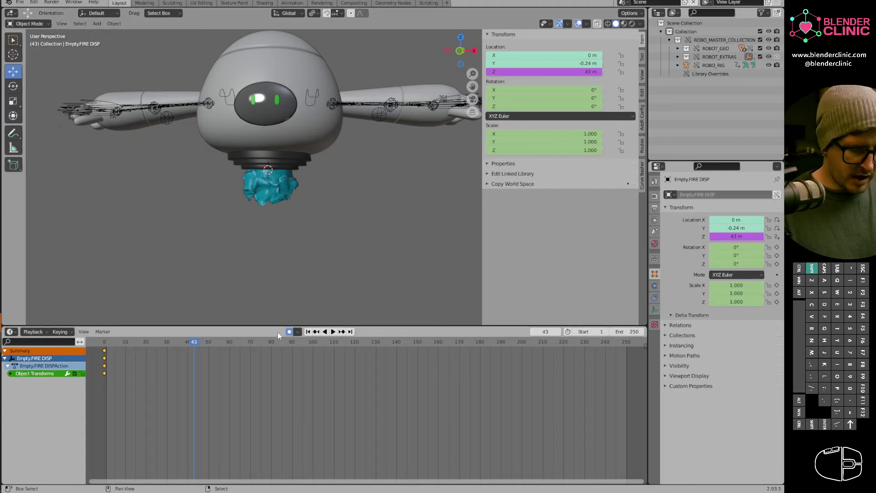
Play the animation to check the flame's movement in material preview, pause it and go to frame 114.
key("space")
mouse_move(346, 199)
middle_mouse_down()
mouse_move(329, 194)
mouse_move(342, 182)
middle_mouse_up()
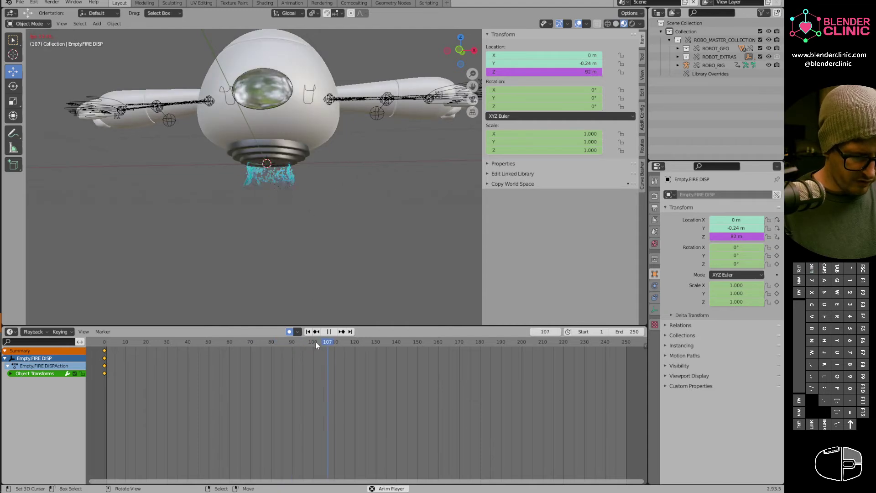
left_click(329, 333)
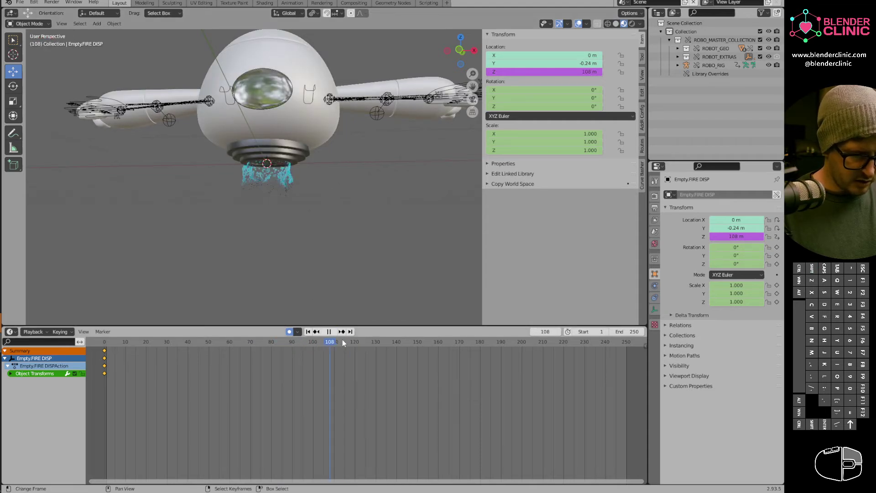
left_click(343, 342)
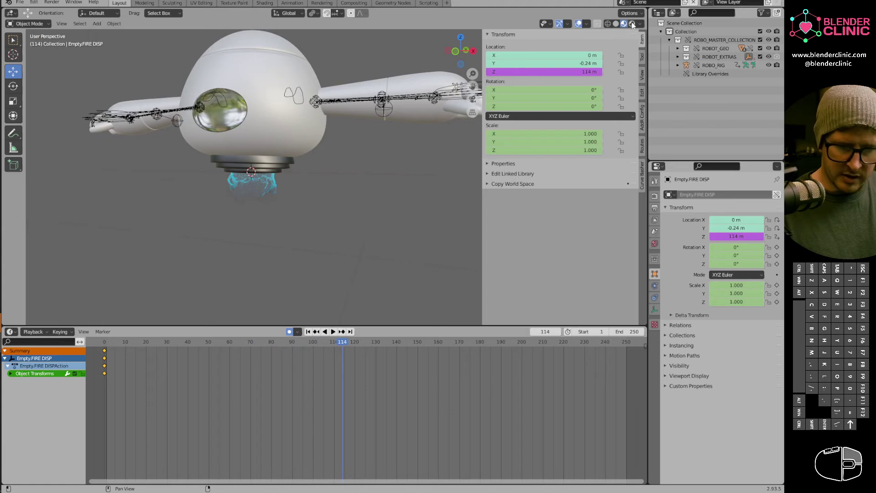
Switch the viewport to rendered shading and add a Sun light beside the robot.
left_click(632, 24)
middle_click_drag(306, 221, 337, 214)
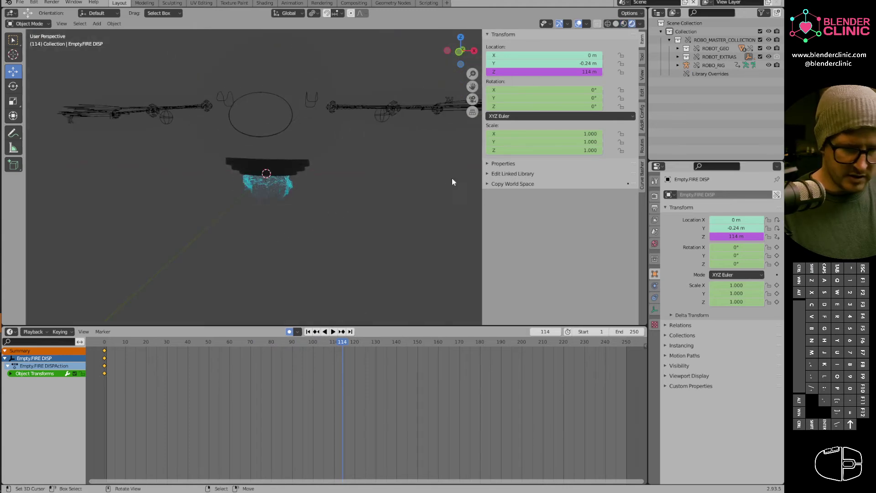
middle_click_drag(452, 182, 356, 249, "ctrl")
scroll(347, 161, "down", 2)
key("shift+a")
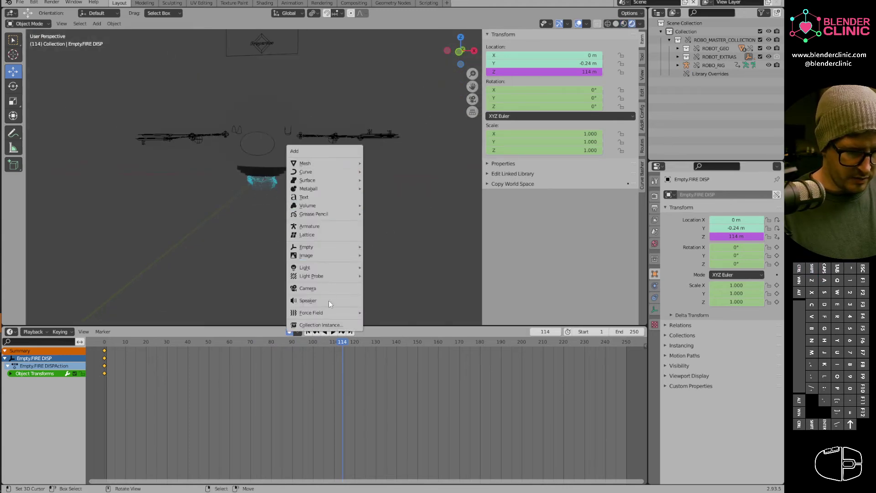
mouse_move(336, 268)
left_click(386, 277)
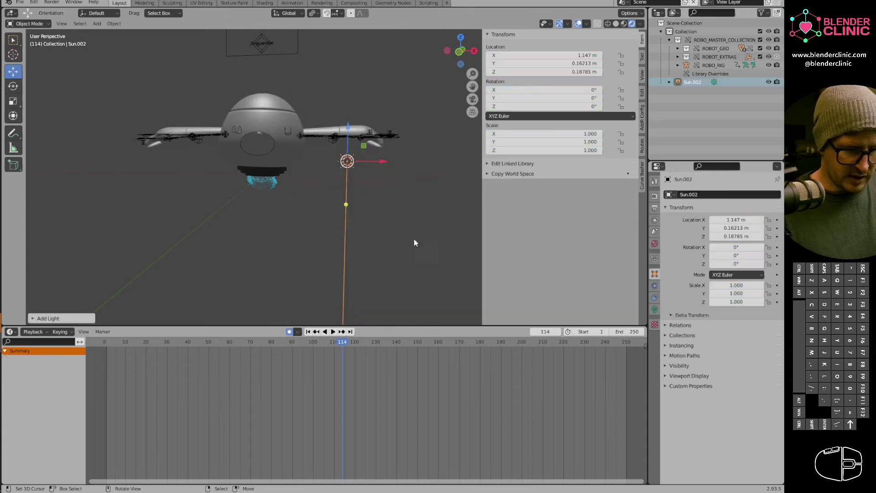
Rotate the Sun to about X 43°, Y 9°, Z 10° and move it to about X 0.97, Y -1.37, Z 1.18 m.
key("r")
left_click(351, 239)
middle_click_drag(361, 217, 275, 215)
key("r")
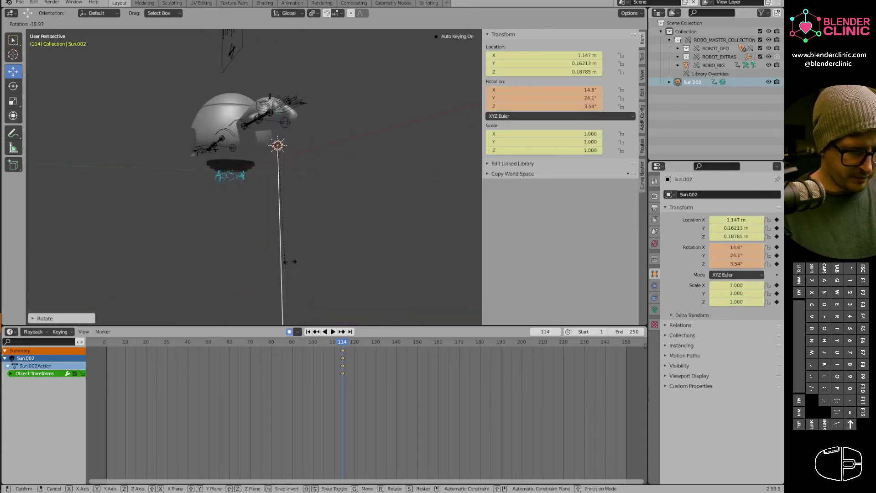
left_click(340, 224)
key("g")
left_click(197, 145)
middle_click_drag(199, 146, 361, 182)
middle_click_drag(361, 182, 359, 150, "ctrl")
middle_click_drag(358, 176, 322, 215, "shift")
key("g")
left_click(427, 190)
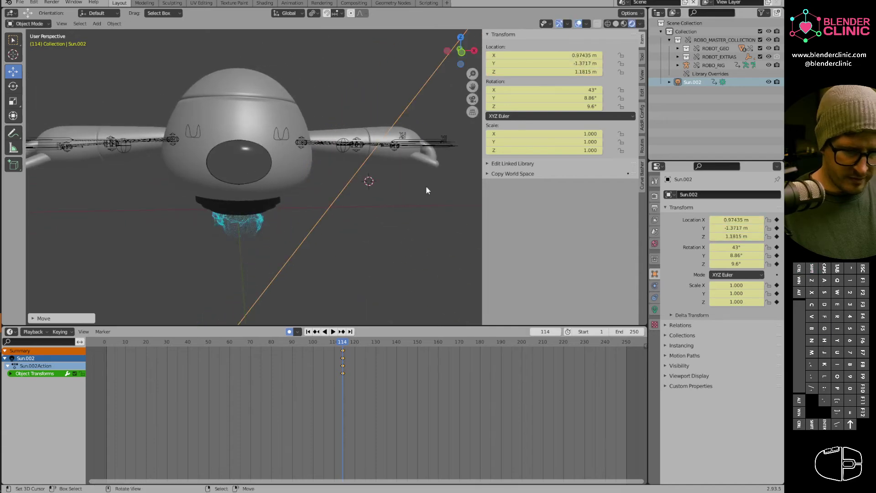
Compare the robot and flame in material preview, solid and rendered shading, and look at the render settings.
left_click(625, 24)
mouse_move(352, 220)
middle_mouse_down()
mouse_move(364, 220)
mouse_move(344, 210)
mouse_move(368, 207)
mouse_move(375, 196)
mouse_move(358, 201)
mouse_move(427, 160)
mouse_move(417, 188)
middle_mouse_up()
left_click(616, 23)
scroll(368, 208, "up", 3)
scroll(417, 187, "down", 2)
left_click(633, 24)
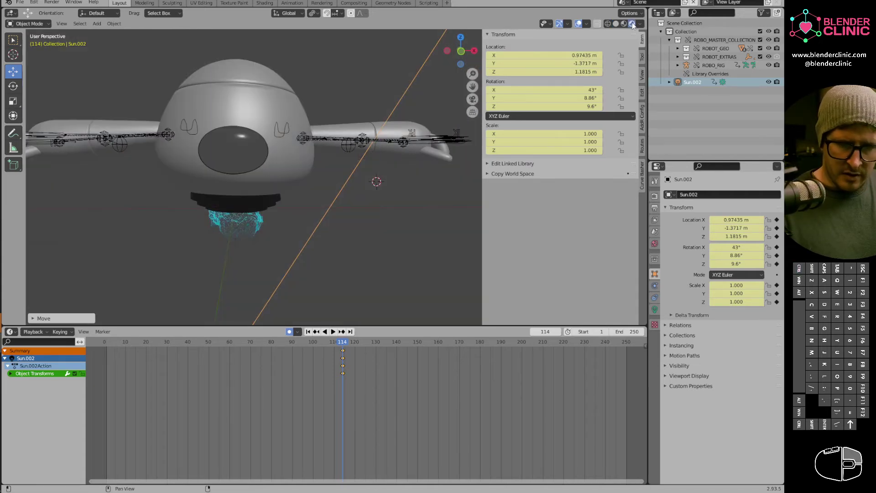
middle_click_drag(460, 114, 389, 215)
left_click(654, 196)
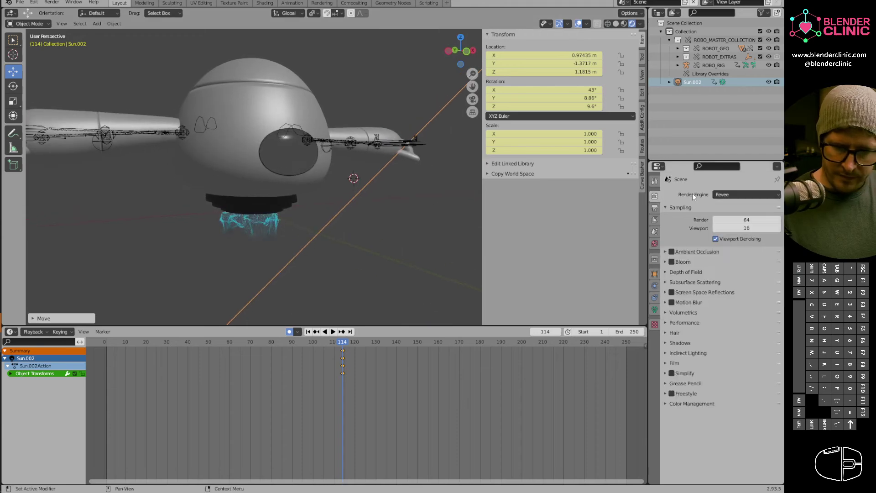
left_click(655, 181)
middle_click_drag(342, 193, 366, 163)
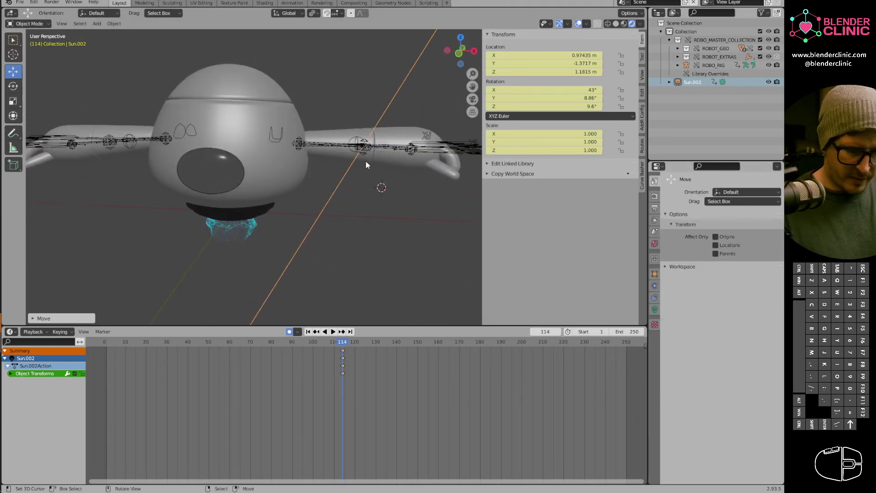
left_click(616, 24)
middle_click_drag(327, 226, 353, 208)
mouse_move(353, 215)
middle_mouse_down("ctrl")
mouse_move(346, 199)
mouse_move(370, 218)
mouse_move(329, 227)
middle_mouse_up("ctrl")
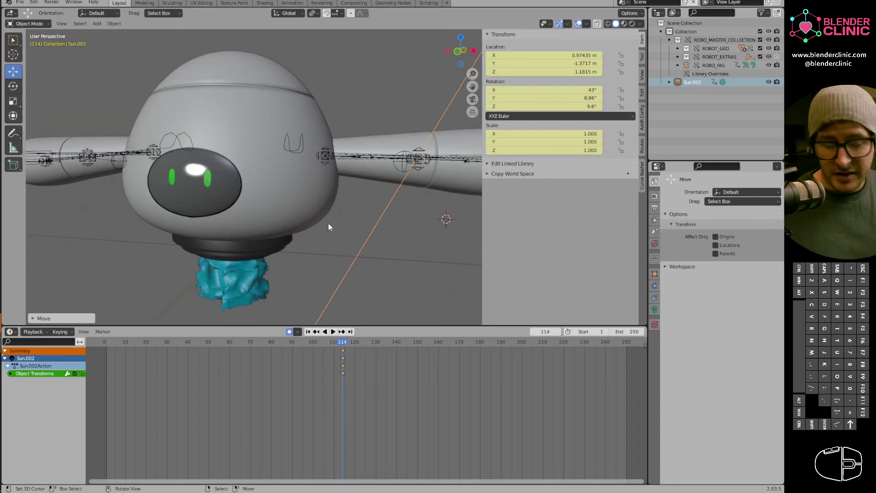
Delete the Sun light's keyframes at frame 114.
middle_click_drag(289, 229, 365, 285, "ctrl")
key("x")
left_click(343, 374)
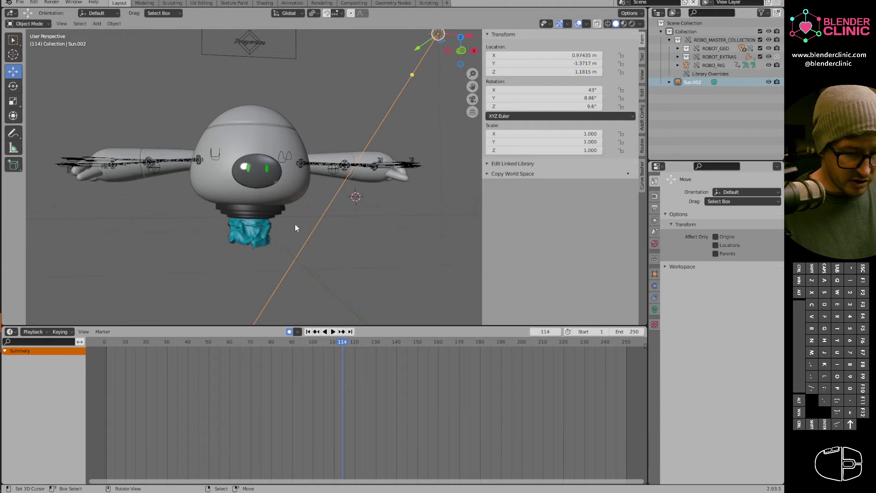
Select the ROBO_RIG armature, collapse its transform values and show the ROCKET FX bone layer.
middle_click_drag(295, 224, 294, 78)
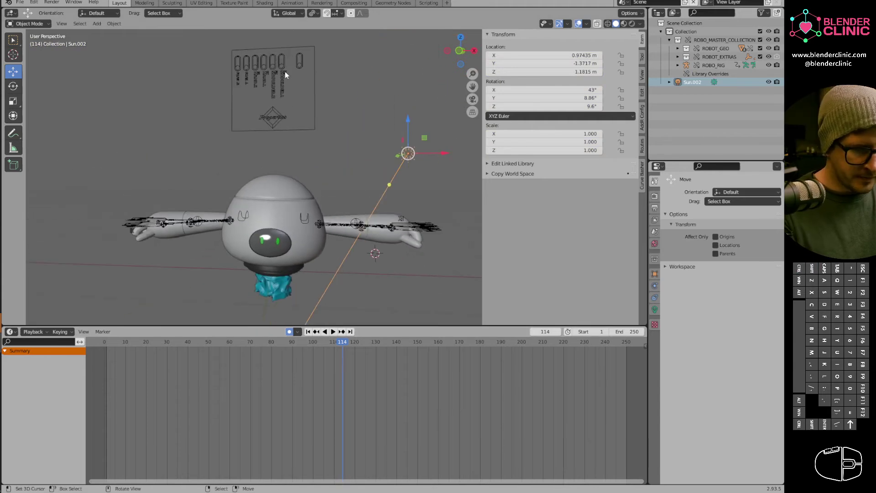
left_click(314, 106)
middle_click_drag(288, 280, 407, 152)
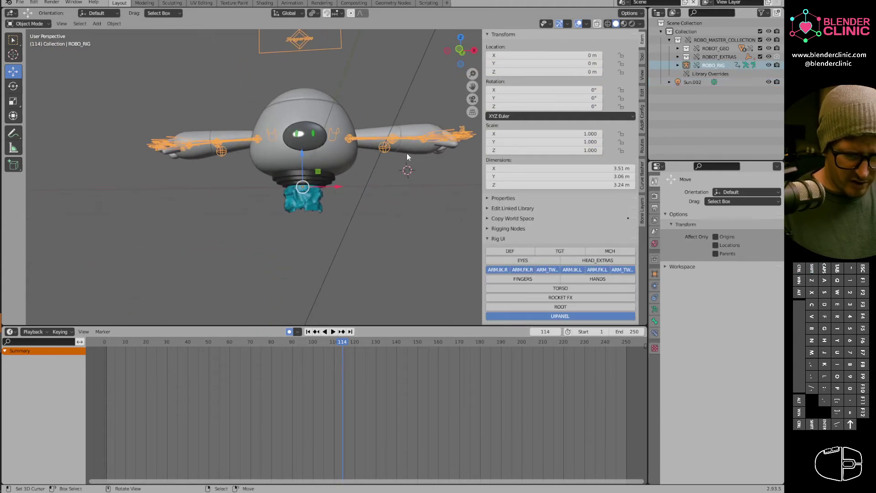
left_click(504, 35)
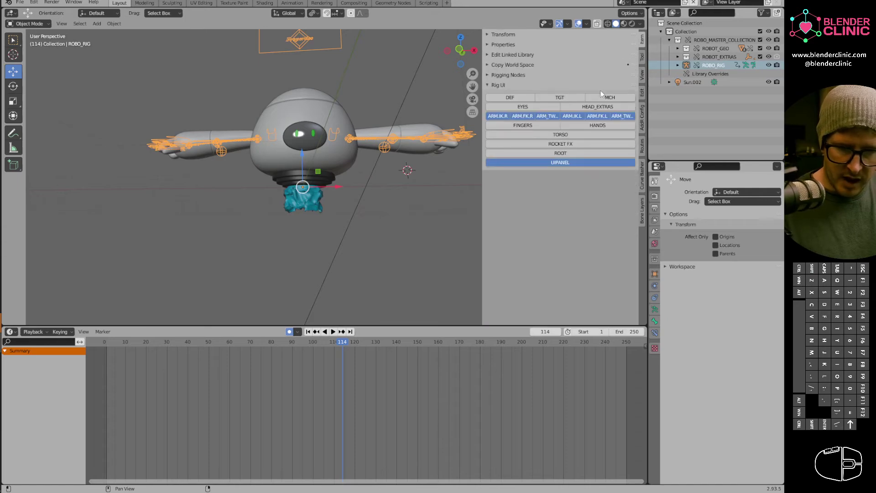
left_click(569, 145)
middle_click_drag(337, 248, 392, 222, "ctrl")
right_click(353, 254)
left_click(390, 203)
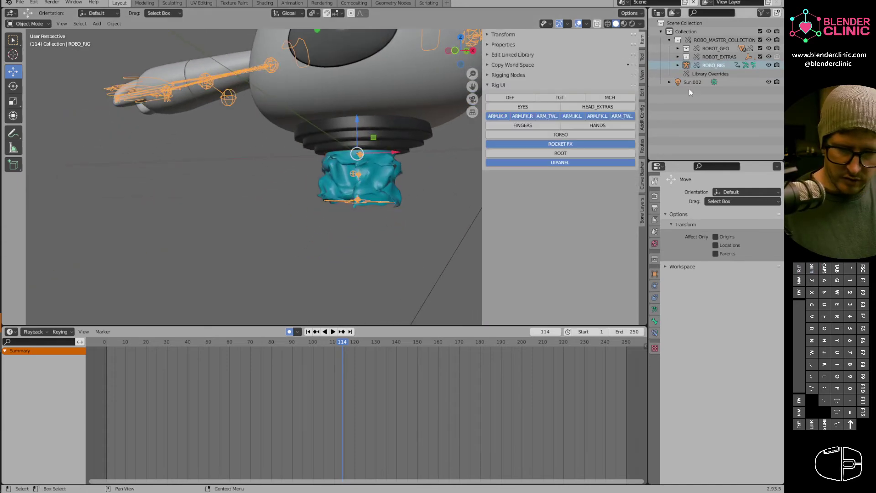
Expand the ROBOT_EXTRAS collection and put the ROBO_RIG armature into Pose Mode.
left_click(386, 180)
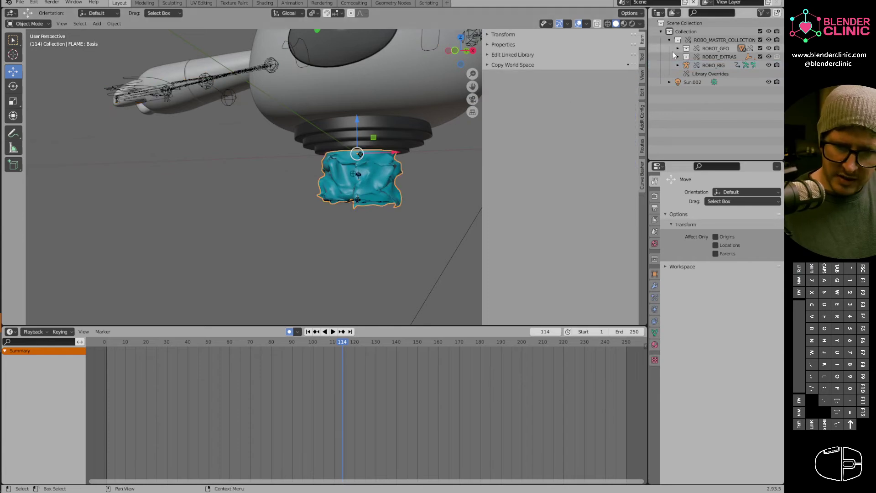
left_click(679, 57)
left_click(372, 201)
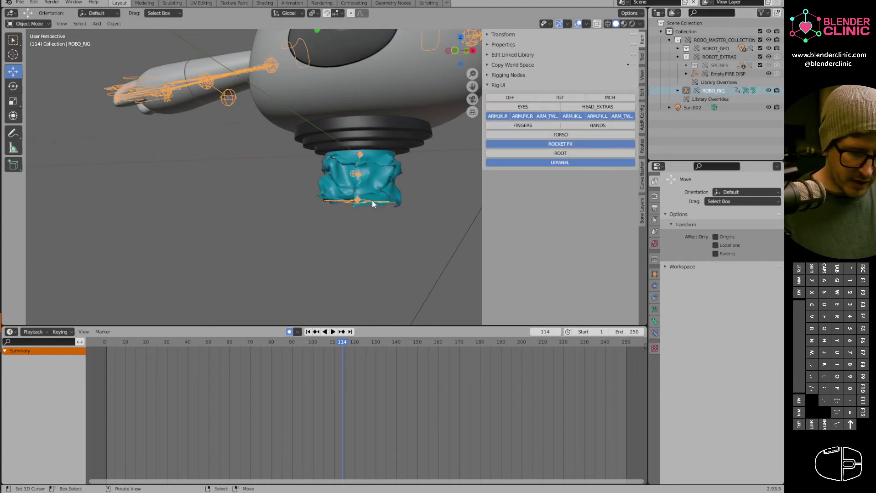
key("ctrl+Tab")
left_click(372, 257)
Pull the CTRL.FIRE.FOOTIK.L control downward and swing it sideways to stretch and tilt the flame.
right_click(380, 197)
key("g")
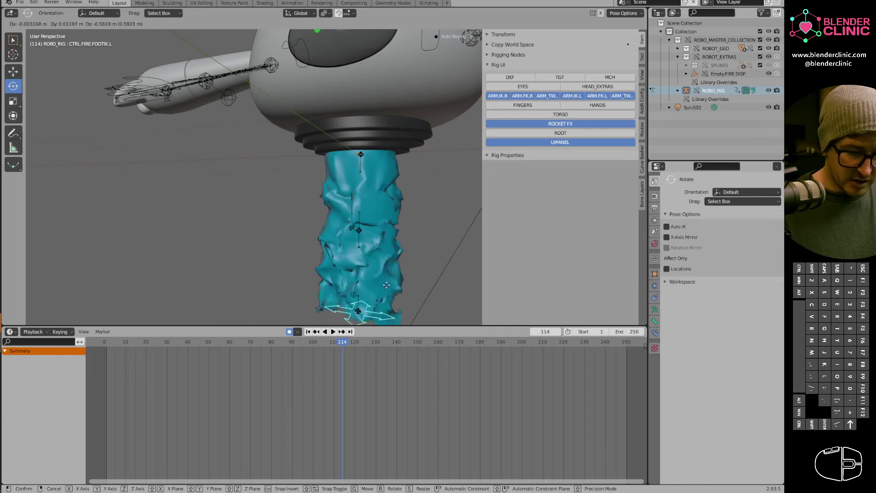
left_click(386, 265)
middle_click_drag(411, 272, 398, 189, "shift")
scroll(390, 205, "down", 1)
key("g")
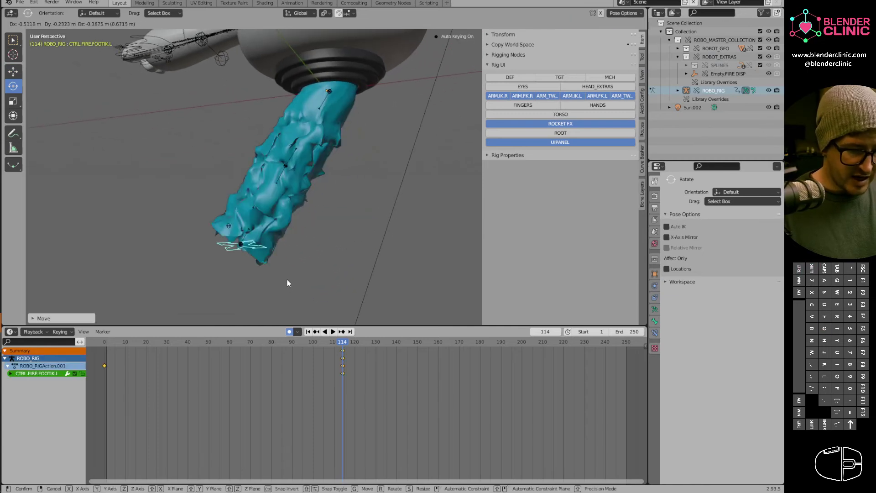
left_click(288, 279)
Move the flame's middle tweak control CTRL.FIRE.TWK.L.001 outward to bend the flame, and rescale it.
right_click(288, 168)
key("g")
left_click(346, 197)
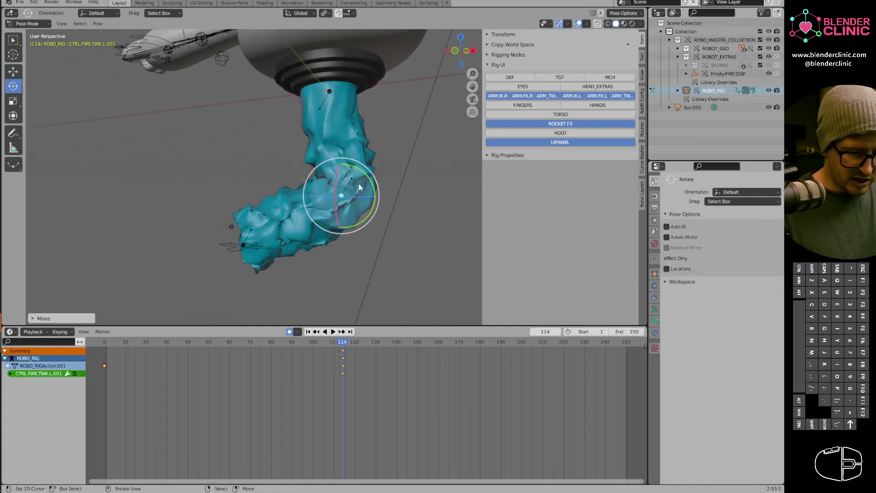
key("s")
key("s")
left_click(381, 193)
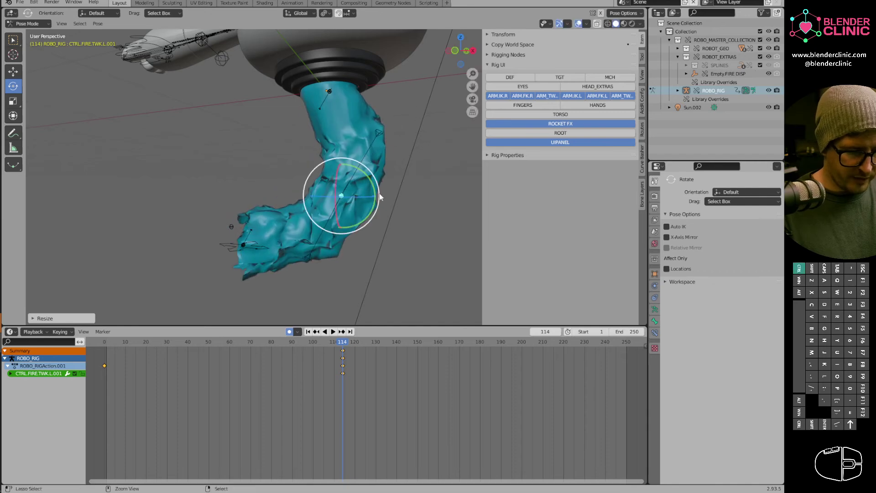
Switch the viewport to material preview and nudge the CTRL.FIRE.FOOTIK.L control to test the bent flame.
scroll(382, 192, "down", 2)
middle_click_drag(416, 180, 429, 151)
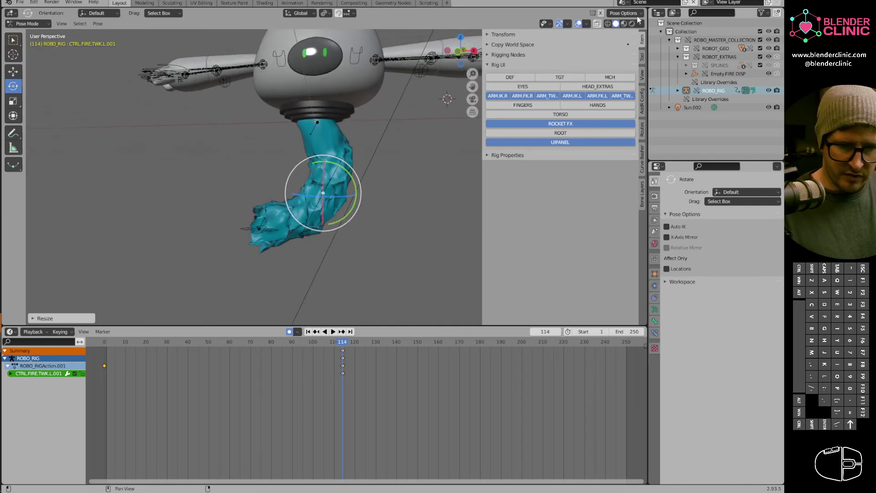
left_click(624, 23)
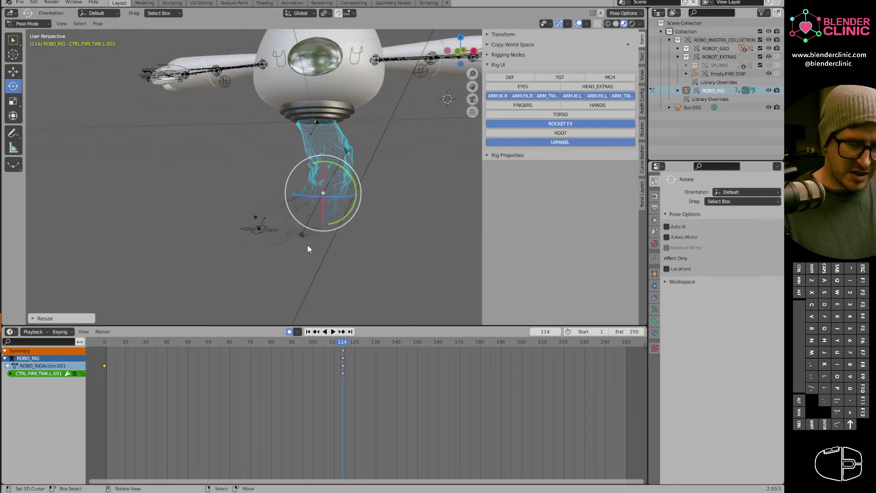
middle_click_drag(405, 200, 342, 228)
right_click(256, 220)
key("g")
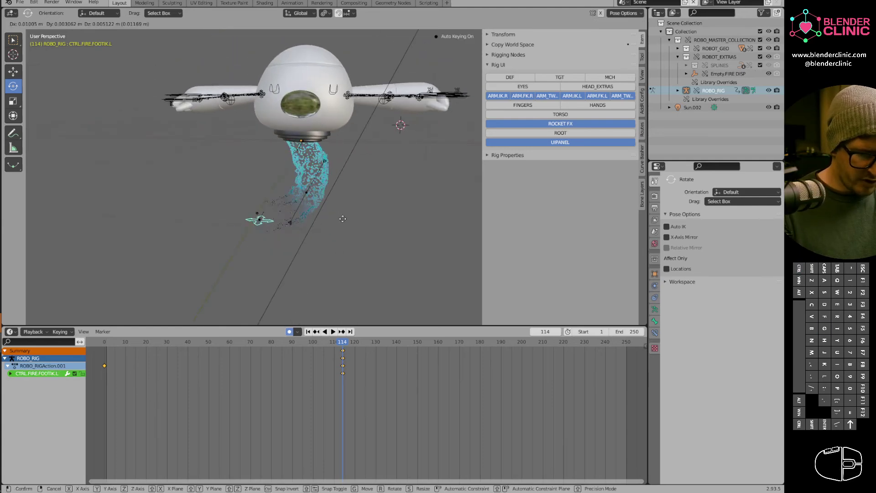
left_click(364, 190)
Show the ROOT bone layer and return the flame's foot control to its place beneath the robot's body.
left_click(563, 132)
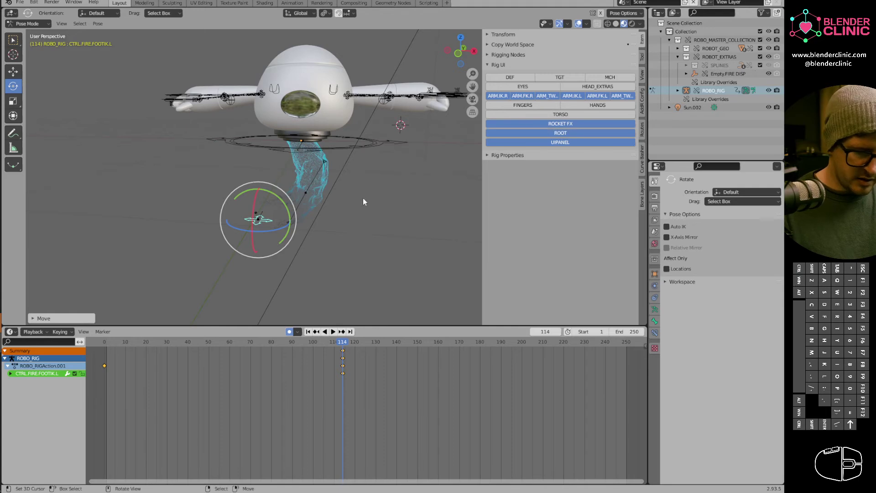
middle_click_drag(363, 199, 352, 218)
key("g")
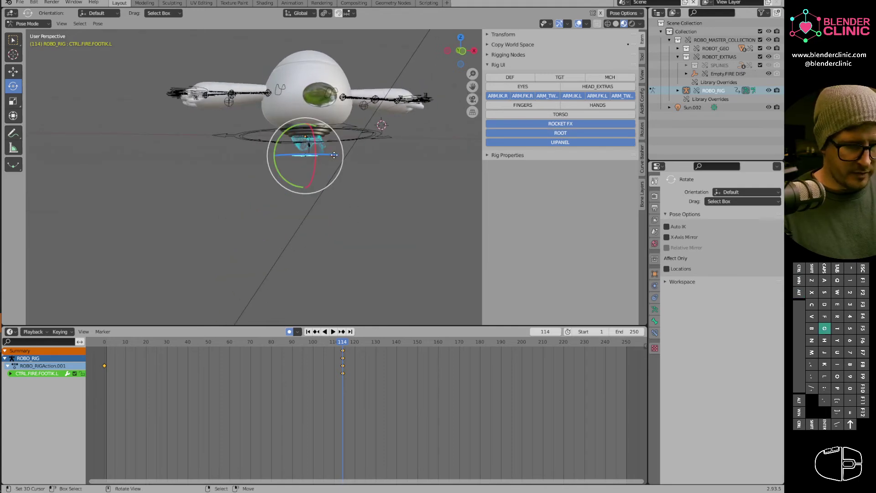
left_click(332, 147)
middle_click_drag(336, 151, 352, 210)
Show the TORSO bone layer and move the CTRL.TORSO control up and to the side, away from the root.
left_click(561, 114)
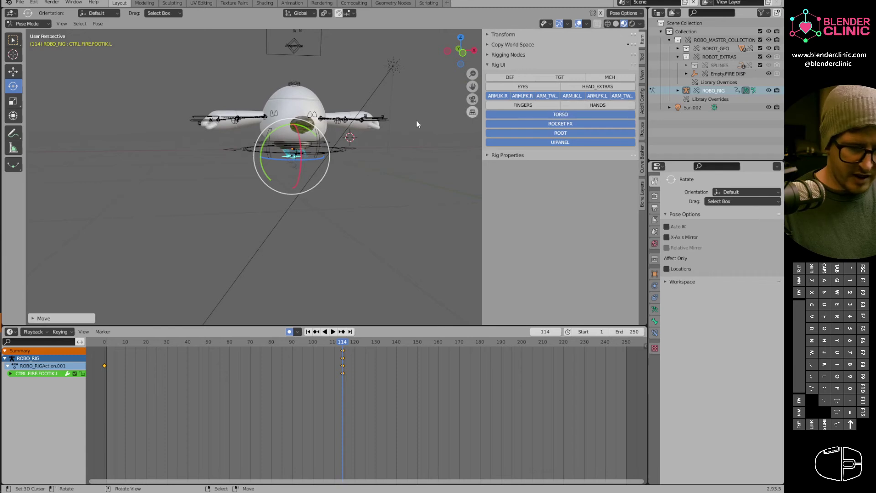
left_click(326, 143)
key("g")
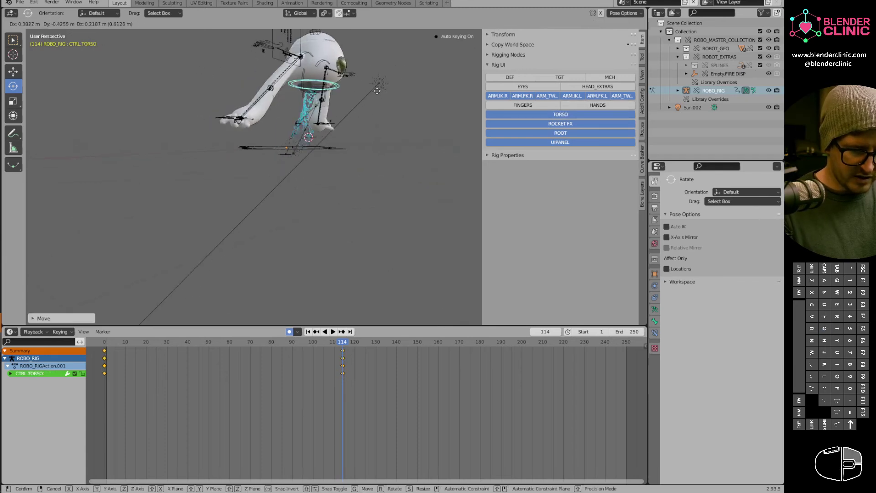
left_click(377, 91)
Place the raised torso and move the CTRL.FIRE.KNEEPOLE.L control to change the direction in which the flame bends.
right_click(313, 132)
middle_click_drag(313, 132, 399, 151)
key("g")
left_click(353, 138)
left_click(294, 148)
middle_click_drag(297, 150, 353, 158)
left_click(265, 84)
key("g")
left_click(373, 78)
key("g")
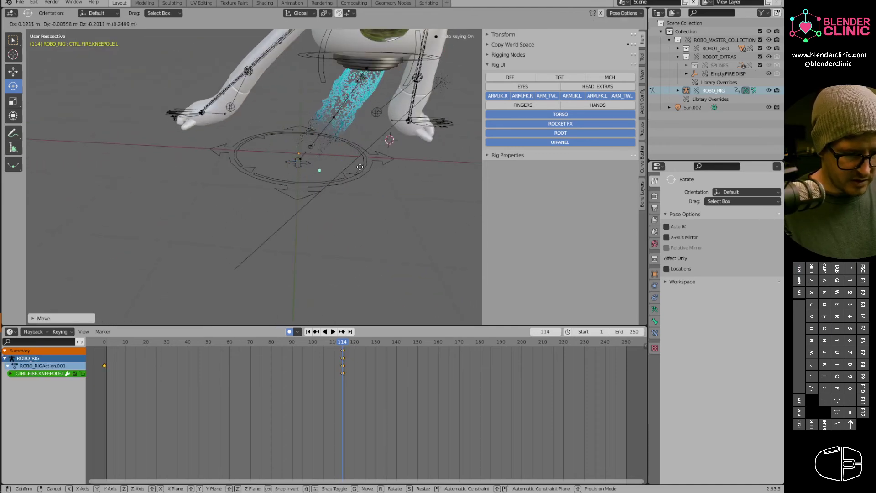
left_click(357, 164)
Clear the rotation of the CTRL.FIRE.TWK.L.001 flame control and try moving the ROOT control.
right_click(335, 118)
key("alt+r")
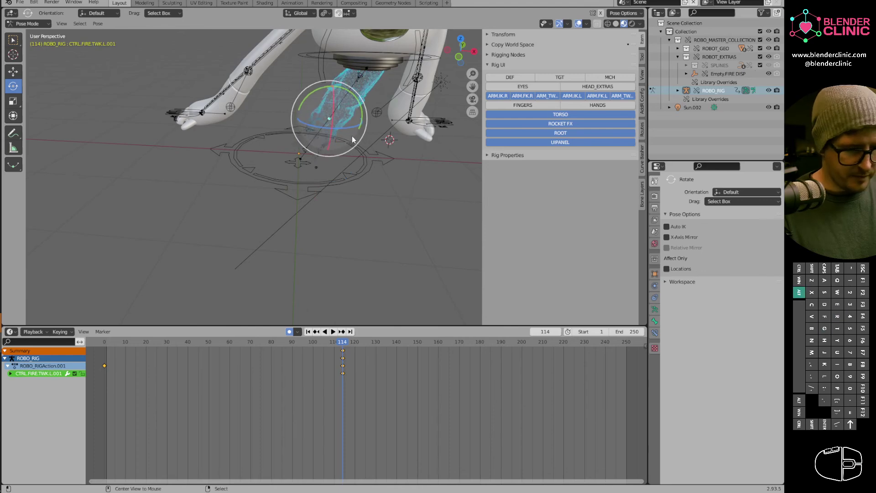
middle_click_drag(338, 119, 346, 138)
left_click(346, 138)
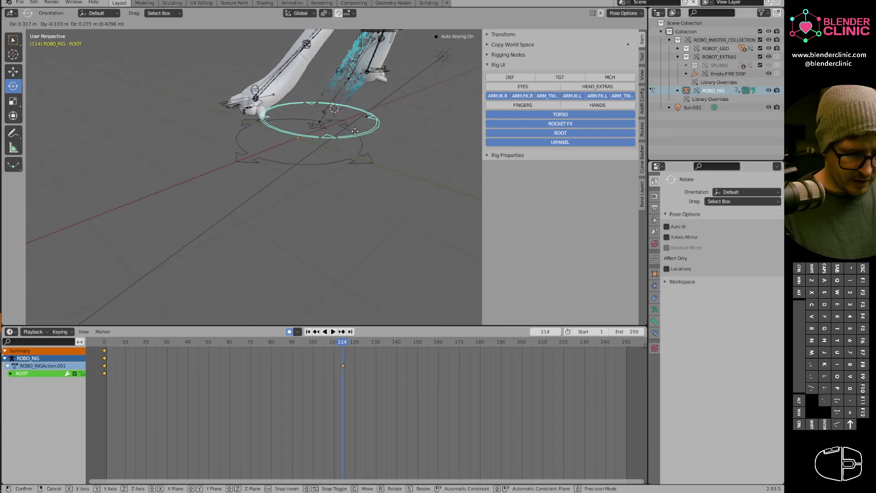
left_click(345, 138)
Swing the CTRL.FIRE.KNEEPOLE.L control around beside the flame to test its bend from another angle.
key("g")
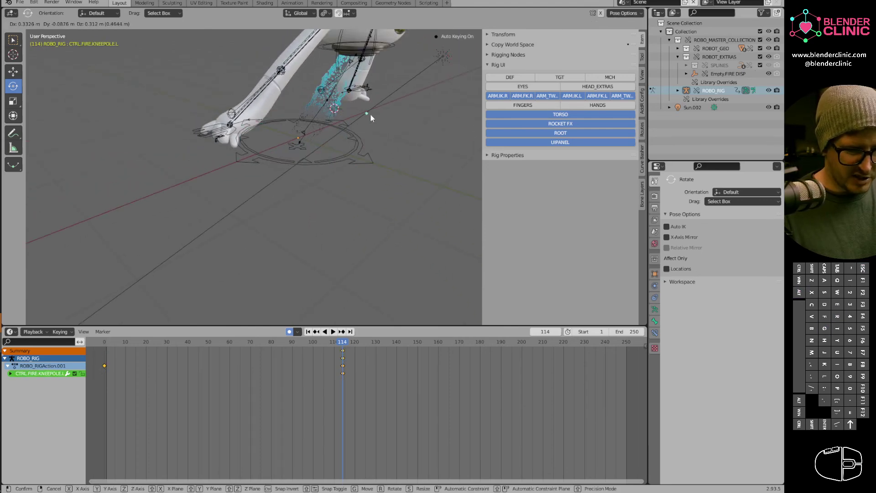
left_click(371, 114)
middle_click_drag(371, 115, 397, 136)
key("g")
left_click(324, 131)
Move the CTRL.FIRE.TWK.L.001 control to bend the flame's middle and play the animation to check it.
right_click(335, 115)
key("g")
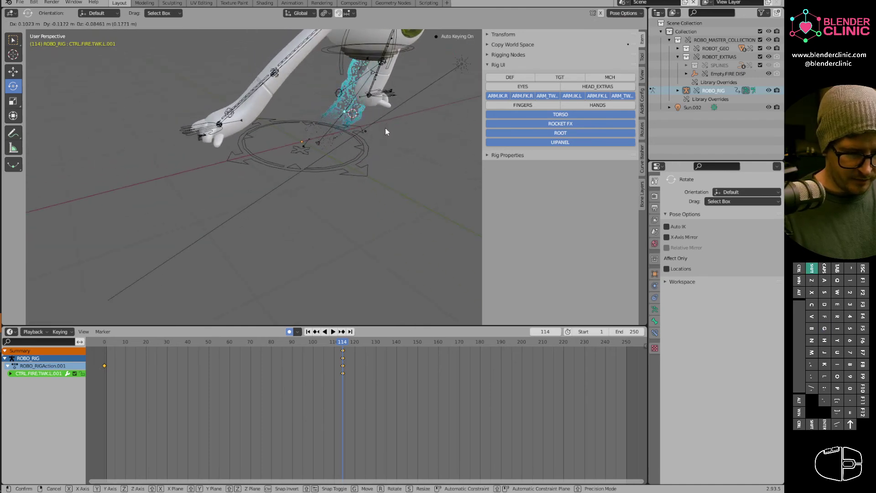
left_click(383, 146, "shift")
key("space")
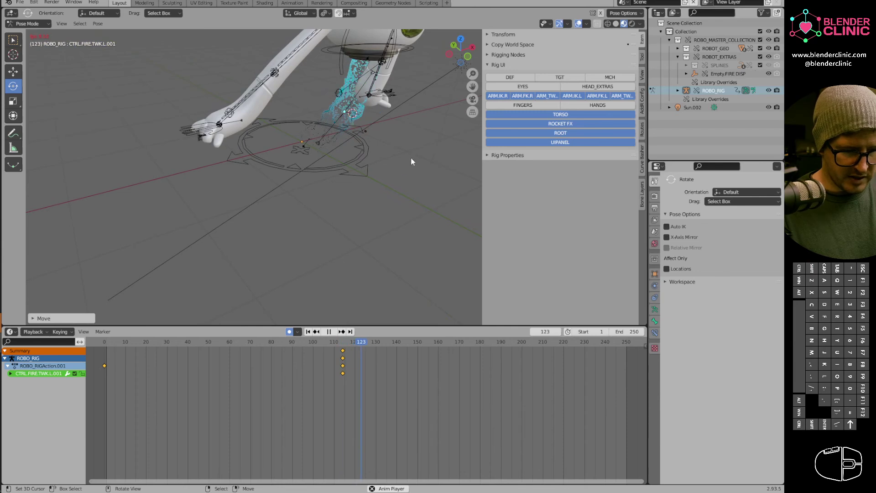
key("alt+a")
Switch the viewport to solid shading and scrub the timeline to frame 158 to check the flame.
left_click(615, 25)
mouse_move(403, 170)
middle_mouse_down("ctrl")
mouse_move(365, 200)
mouse_move(316, 181)
middle_mouse_up("ctrl")
mouse_move(402, 342)
left_mouse_down()
mouse_move(113, 338)
mouse_move(392, 365)
mouse_move(411, 346)
left_mouse_up()
middle_click_drag(305, 162, 343, 152)
key("shift+space")
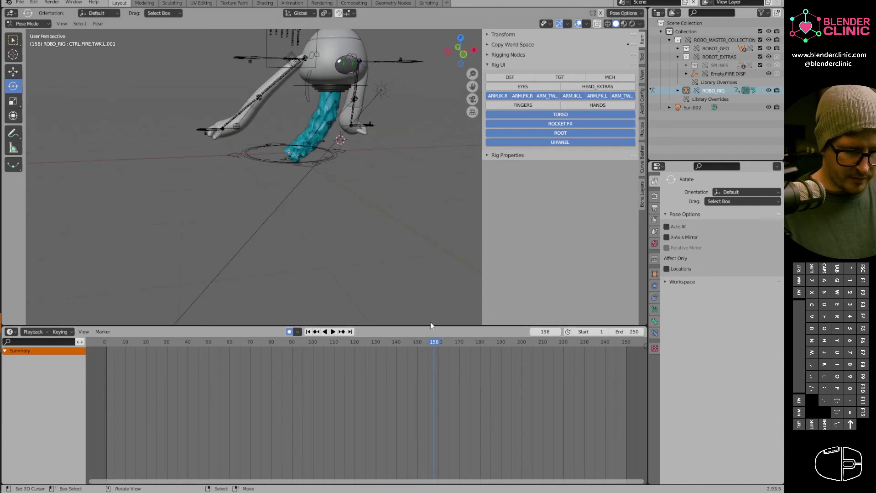
Reset all of the rig's controls to their rest pose and delete all of their keyframes.
key("a")
key("alt+r")
key("i")
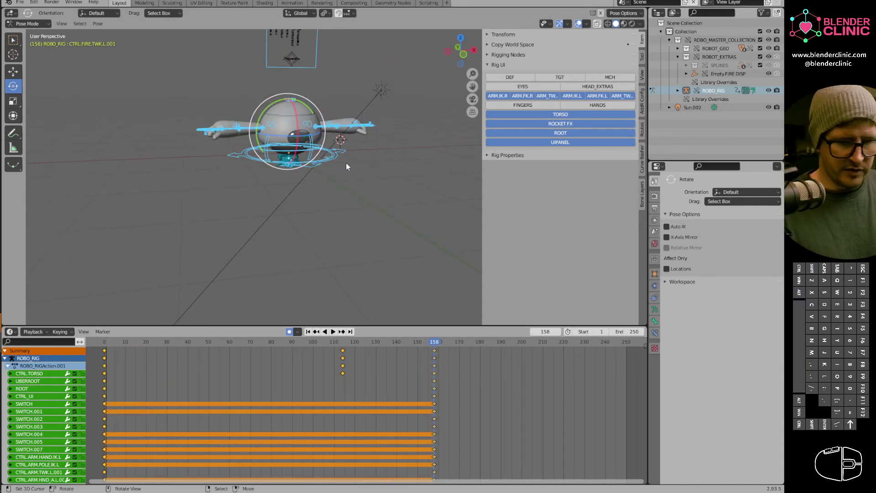
key("x")
left_click(414, 393)
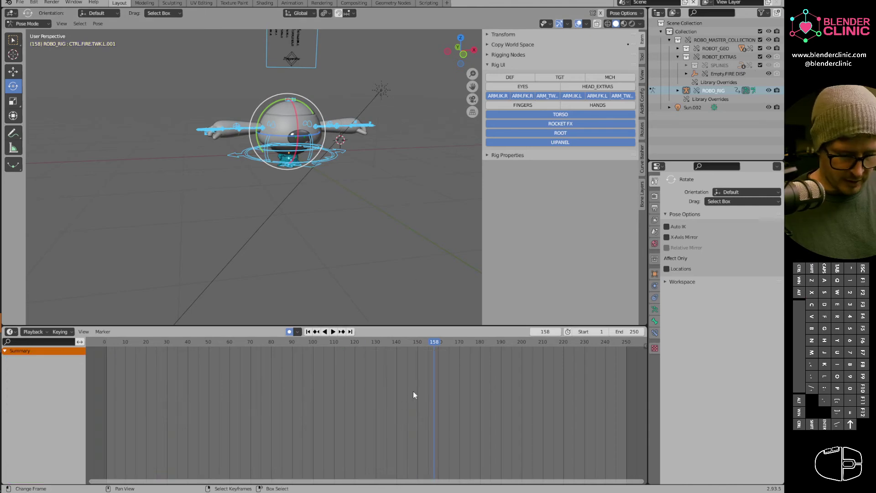
Return to frame 0 and leave only the EYES bone layer of the rig visible.
left_click_drag(146, 345, 109, 347)
scroll(303, 216, "up", 6)
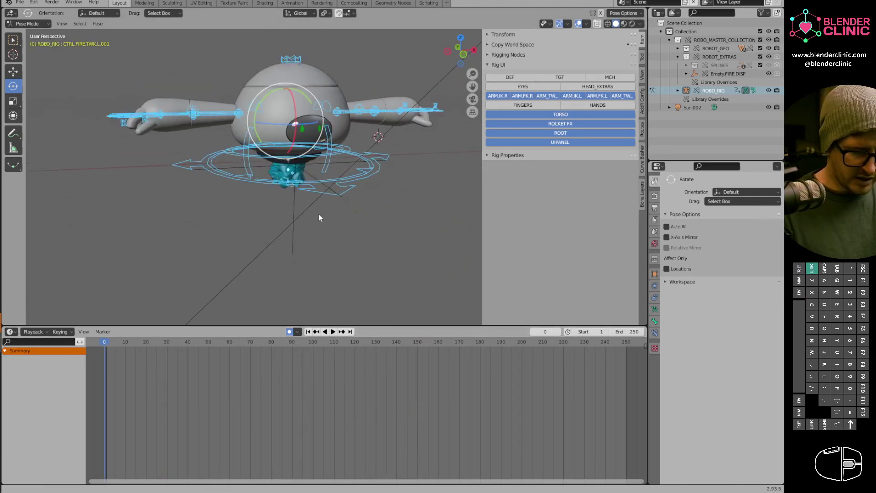
mouse_move(310, 219)
middle_mouse_down()
mouse_move(307, 196)
mouse_move(319, 207)
middle_mouse_up()
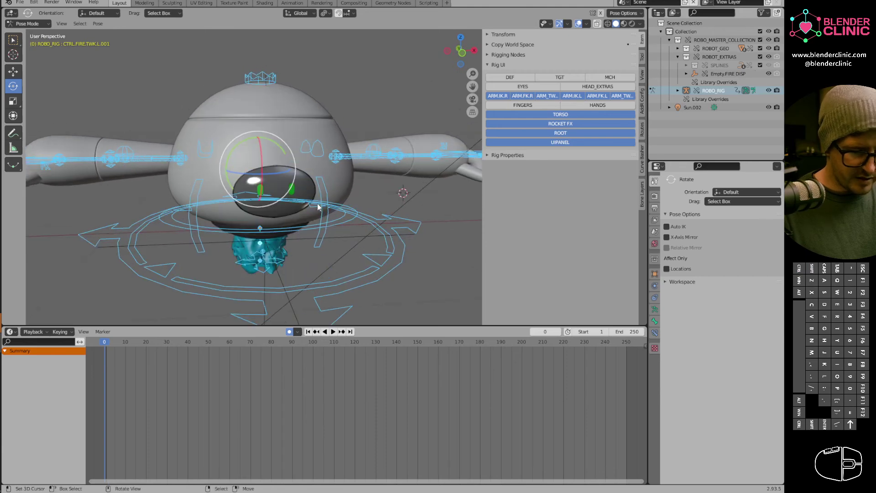
left_click_drag(498, 97, 628, 98, "shift")
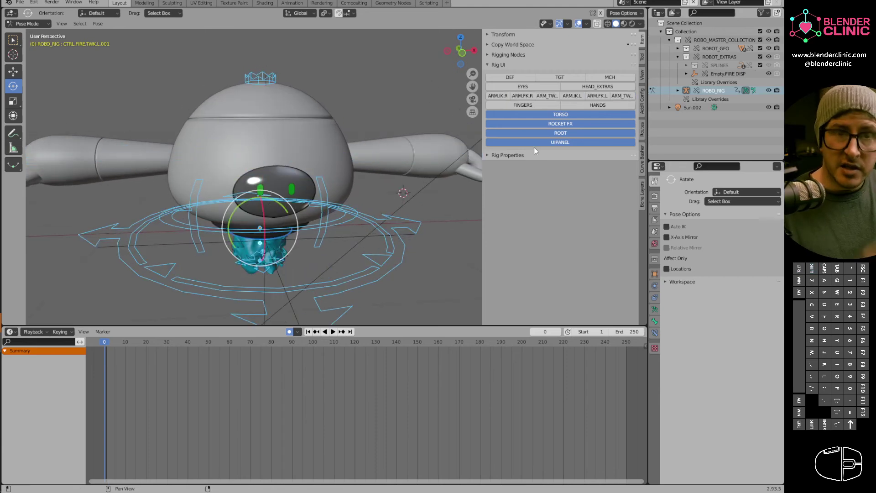
left_click(535, 86)
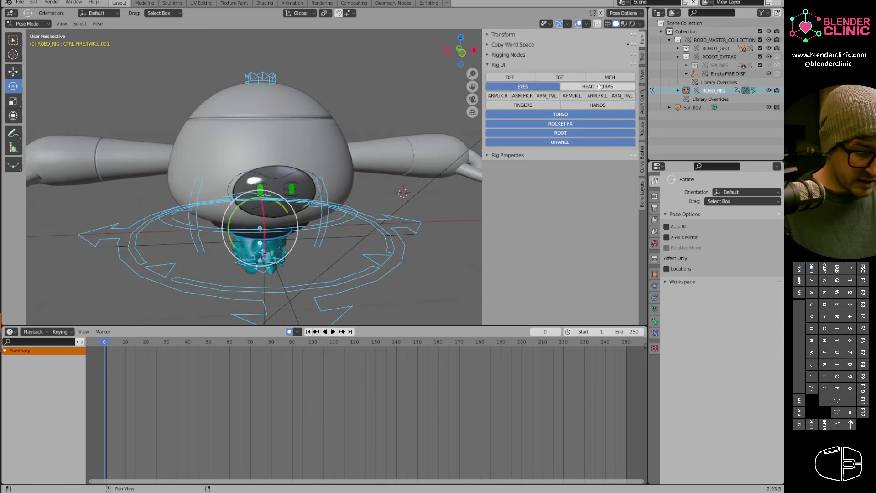
middle_click_drag(343, 199, 349, 189)
left_click_drag(559, 114, 551, 143, "shift")
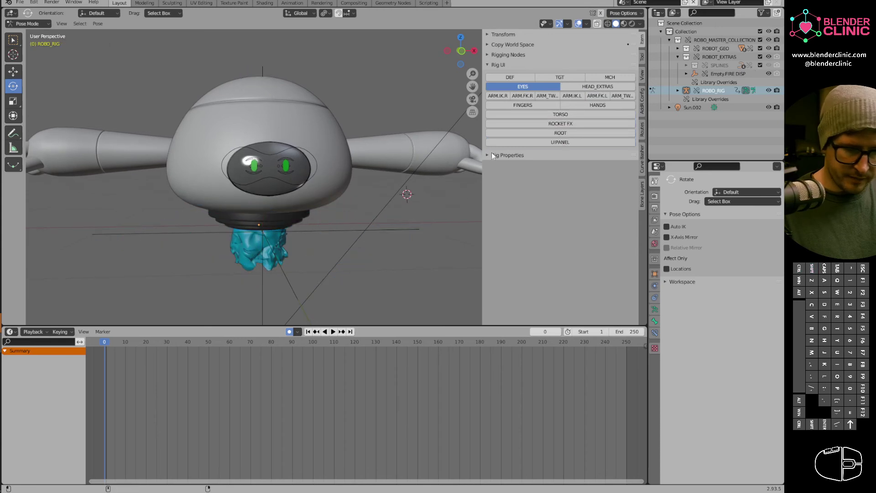
Move the CTRL.EYE.MASTER control over the face to test shifting both eyes together.
key("g")
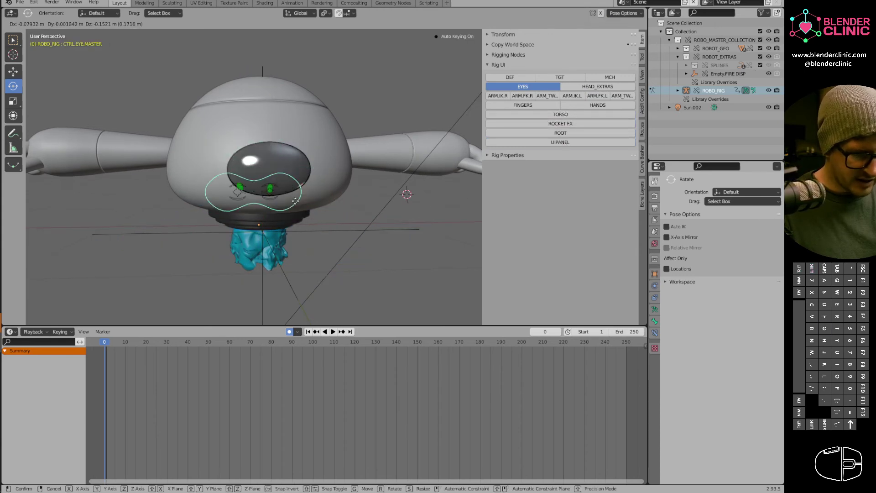
left_click(316, 210)
scroll(289, 223, "up", 3)
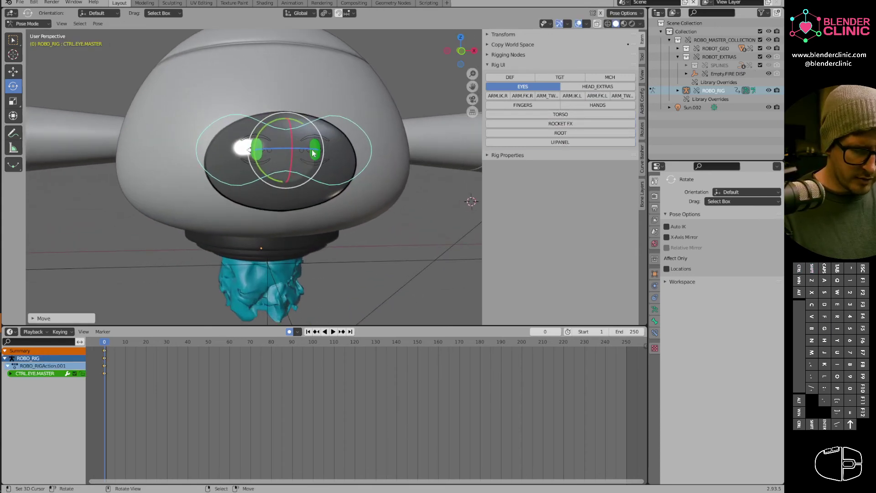
Move the CTRL.EYE.L and CTRL.EYE.R controls one after the other to test each eye separately.
right_click(328, 151)
key("g")
left_click(336, 159)
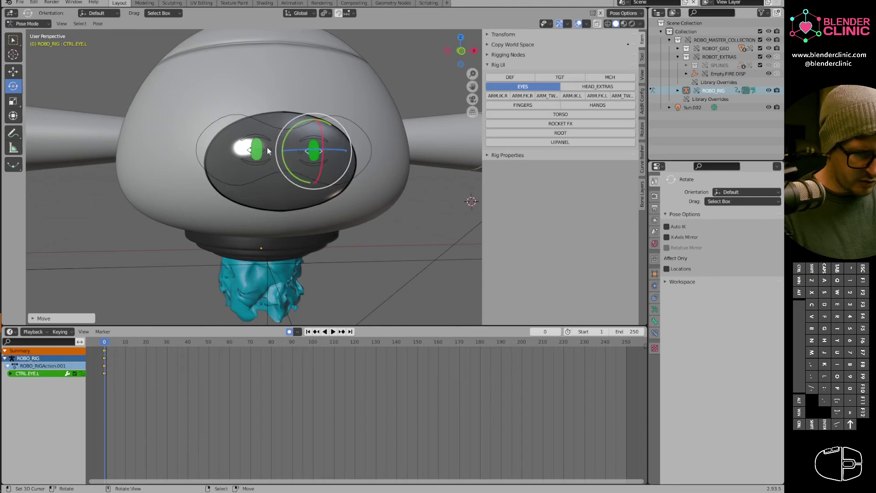
left_click(266, 149)
key("g")
left_click(278, 162)
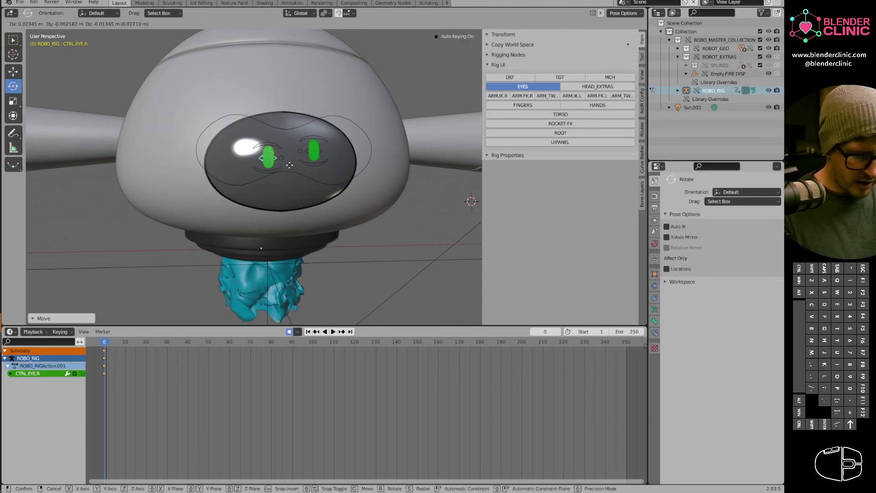
Move CTRL.EYE.R in and out of the face in side view, checking it in rendered shading.
middle_click_drag(323, 171, 435, 165)
key("g")
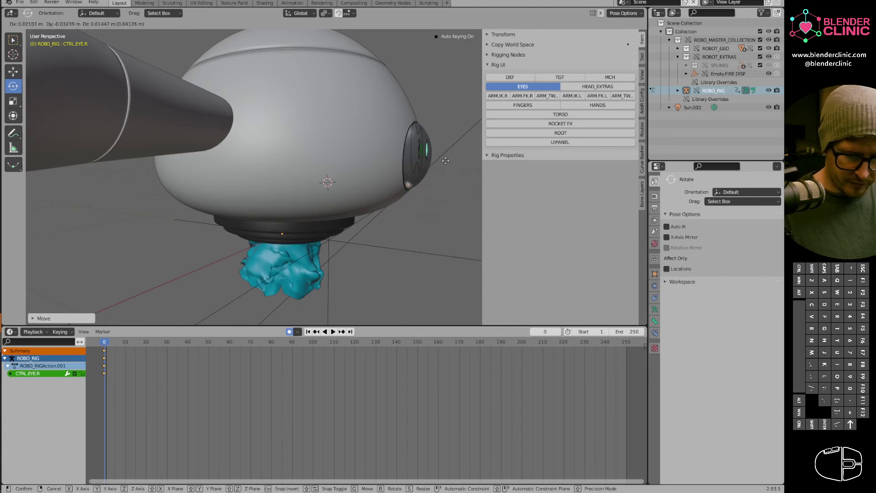
left_click(434, 161)
left_click(632, 24)
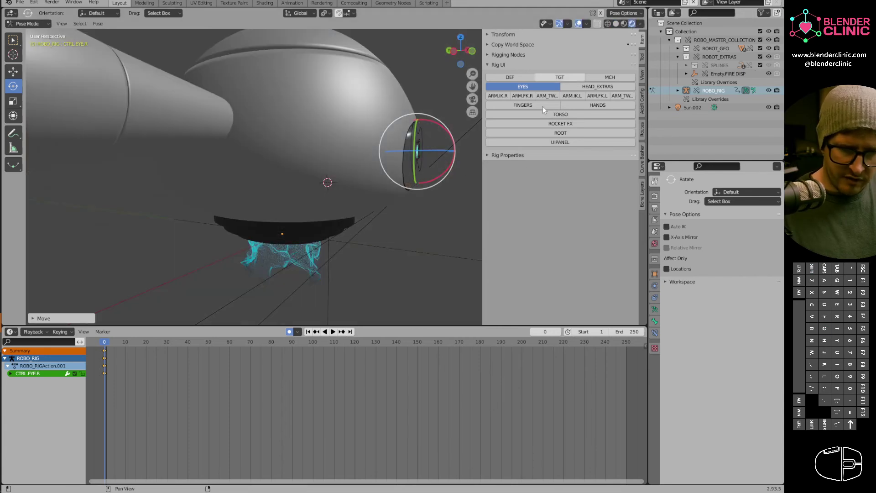
mouse_move(422, 183)
middle_mouse_down()
mouse_move(379, 188)
mouse_move(390, 158)
mouse_move(449, 162)
mouse_move(437, 182)
mouse_move(422, 181)
middle_mouse_up()
key("g")
left_click(391, 160)
key("g")
left_click(468, 158)
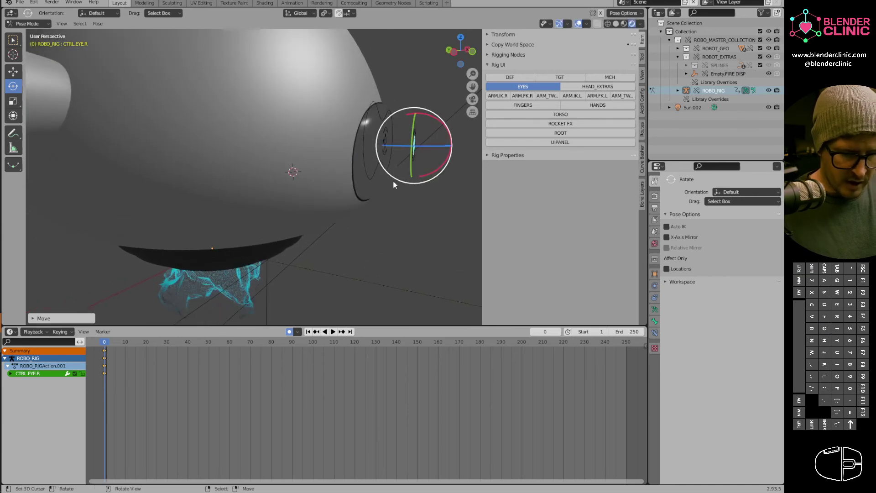
Clear the location and rotation of CTRL.EYE.R, then expand the ROBOT_GEO collection in a widened outliner.
key("alt+g")
key("alt+r")
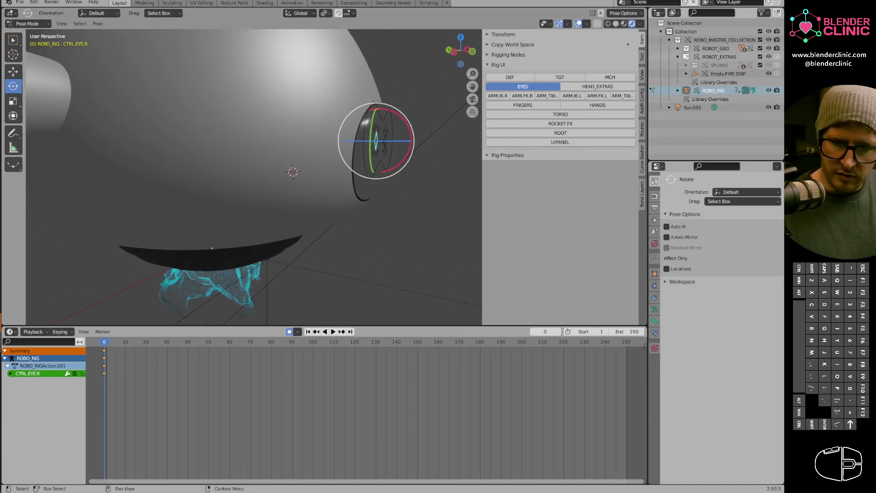
left_click(678, 48)
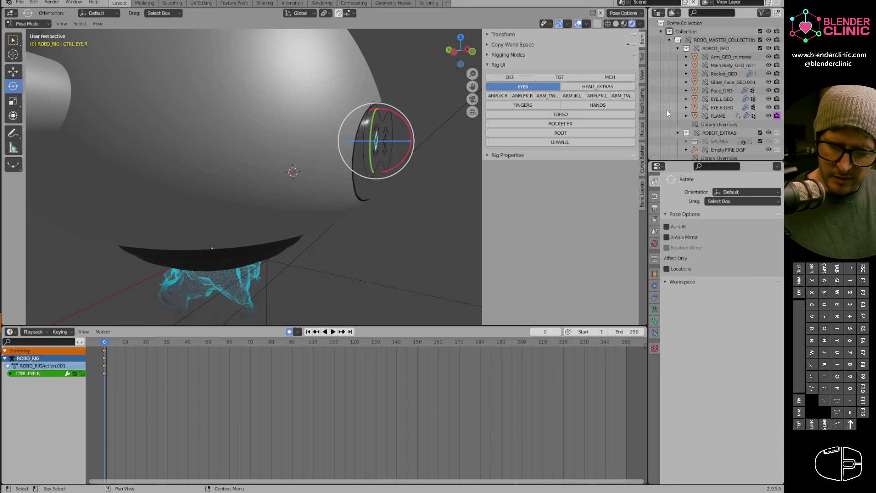
left_click_drag(649, 182, 608, 201)
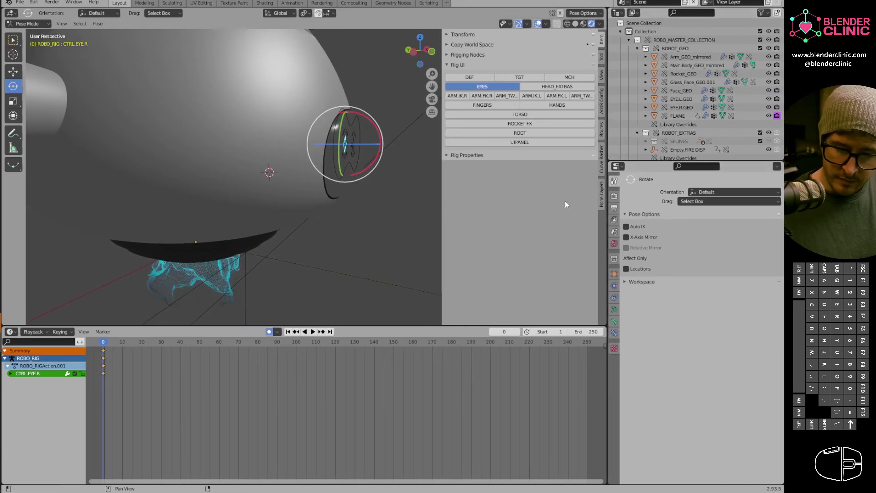
Switch back to solid shading, then lower the CTRL.UPPERLID.L control and rotate it both ways over the eye.
middle_click_drag(380, 200, 349, 200)
mouse_move(362, 190)
middle_mouse_down()
mouse_move(392, 193)
mouse_move(350, 219)
mouse_move(325, 198)
mouse_move(380, 187)
mouse_move(364, 176)
middle_mouse_up()
left_click(576, 23)
left_click(344, 162)
key("g")
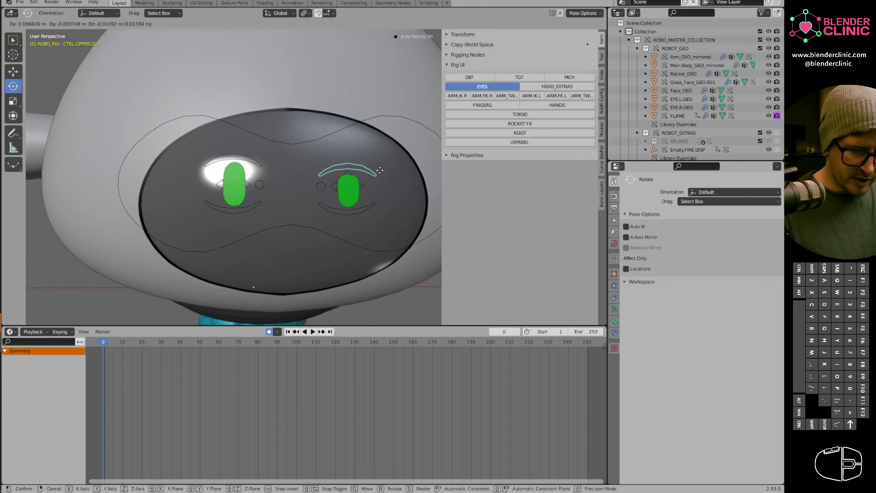
left_click(381, 184)
key("r")
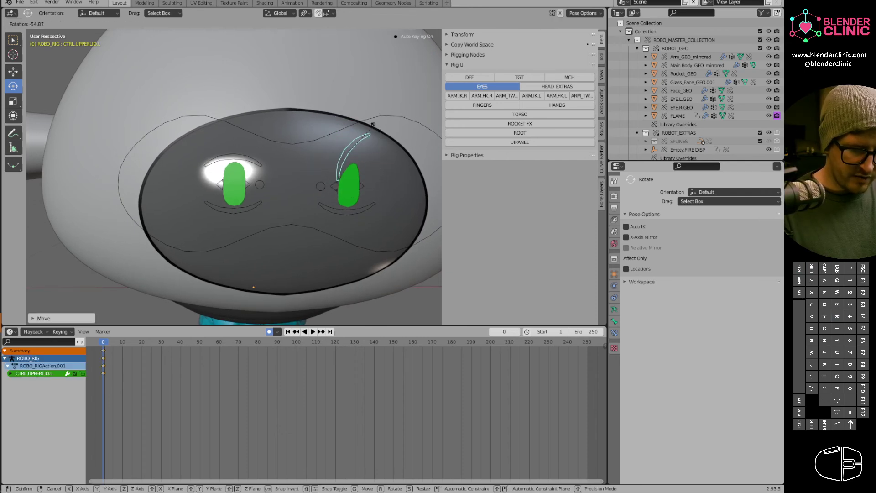
left_click(379, 129)
key("r")
left_click(379, 200)
Raise the CTRL.LOWERLID.L control and rotate it to cut the lower edge of the eye at a slant.
left_click(367, 208)
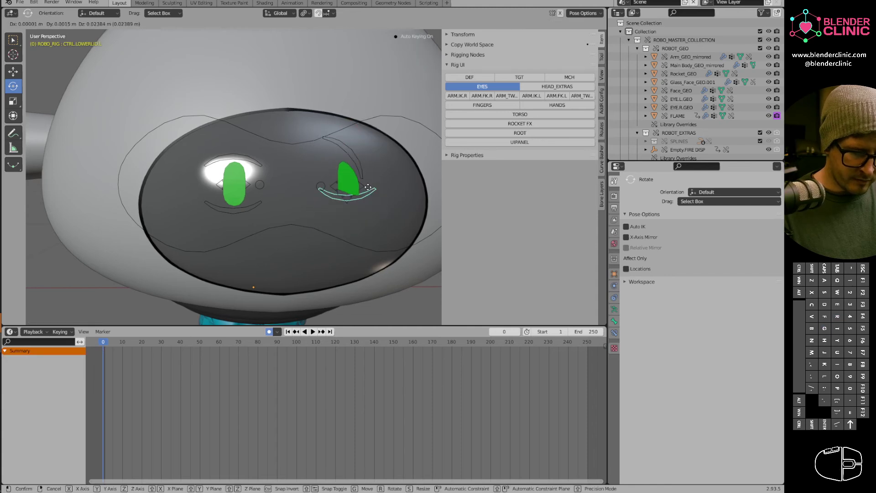
left_click(377, 188)
key("g")
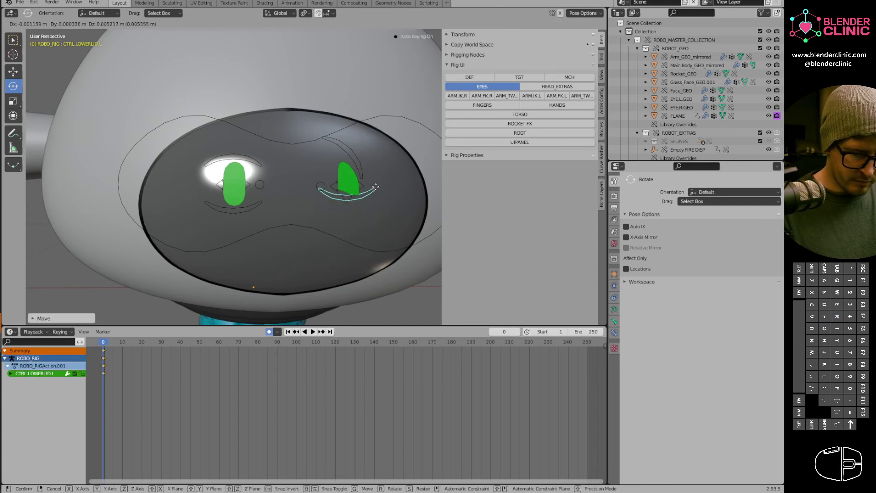
left_click(380, 173)
key("r")
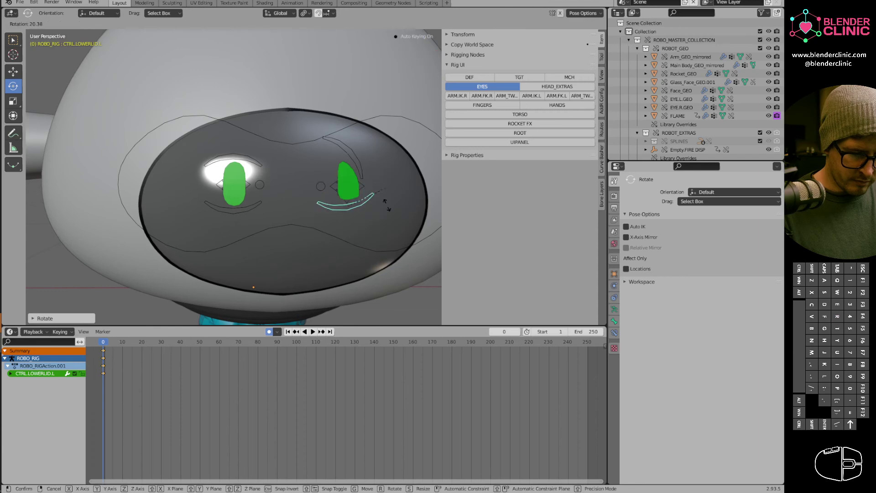
left_click(386, 219)
key("r")
left_click(385, 215)
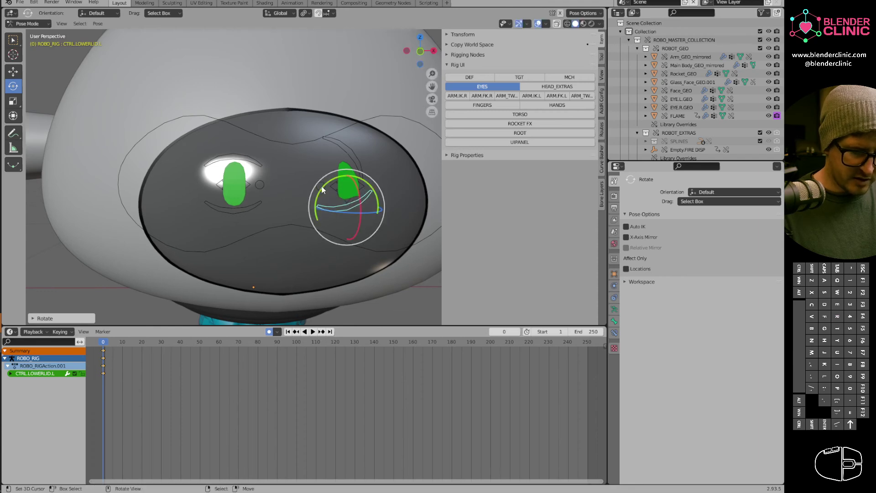
Move the CTRL.EYE.L.001 control sideways to widen the left eye's shape.
left_click(340, 192)
key("g")
left_click(315, 189)
key("g")
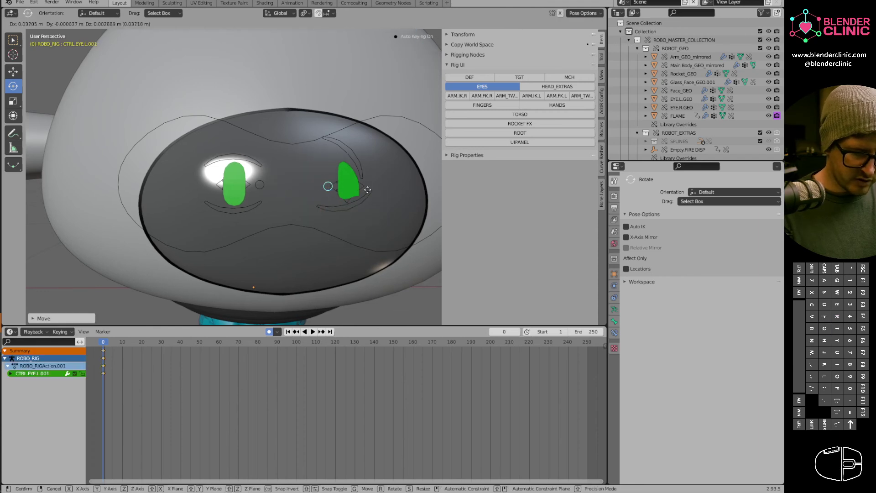
left_click(342, 188)
Clear the location and rotation of the left eye's upper lid and reset its lower lid control.
key("alt+g")
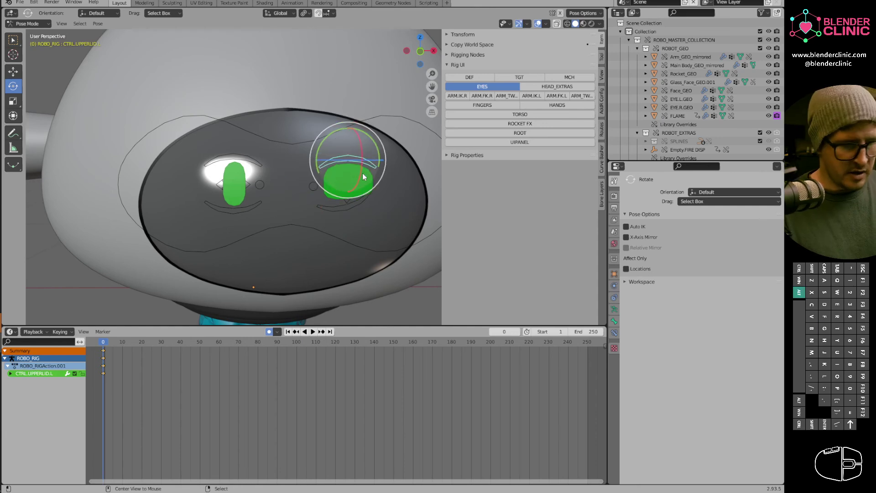
key("alt+r")
left_click(357, 209)
key("alt+g")
Raise the left eye's lower lid and lower its upper lid to squeeze the eye into a thin bar.
key("g")
left_click(366, 189)
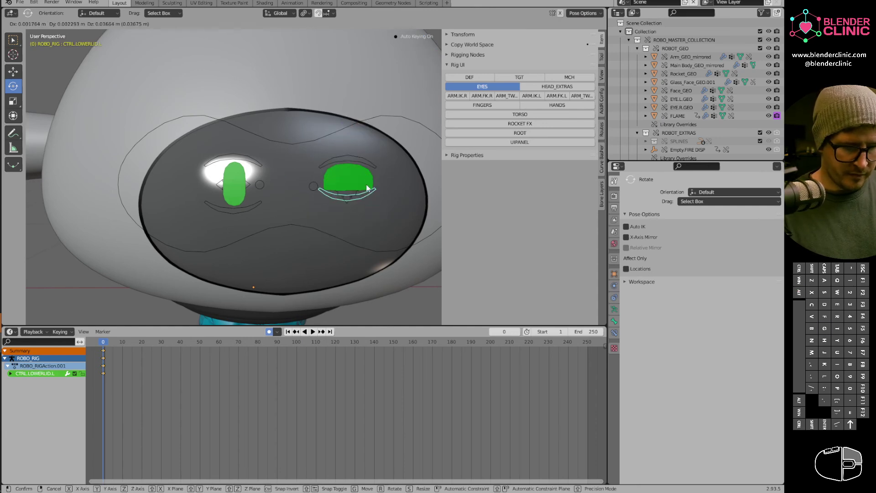
right_click(368, 161)
key("g")
left_click(370, 191)
Raise the right eye's upper lid and move the CTRL.EYE.R.001 control sideways to adjust the right eye's shape.
middle_click_drag(370, 191, 349, 204)
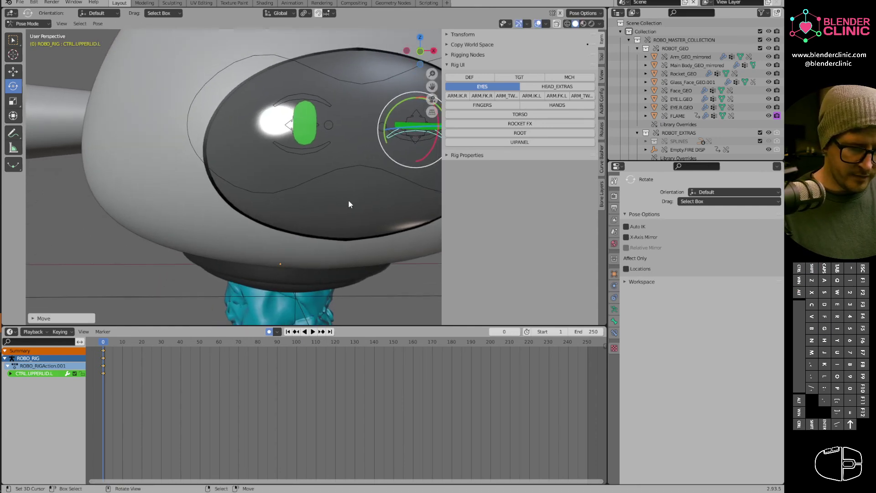
right_click(320, 106)
key("g")
left_click(322, 98)
right_click(333, 129)
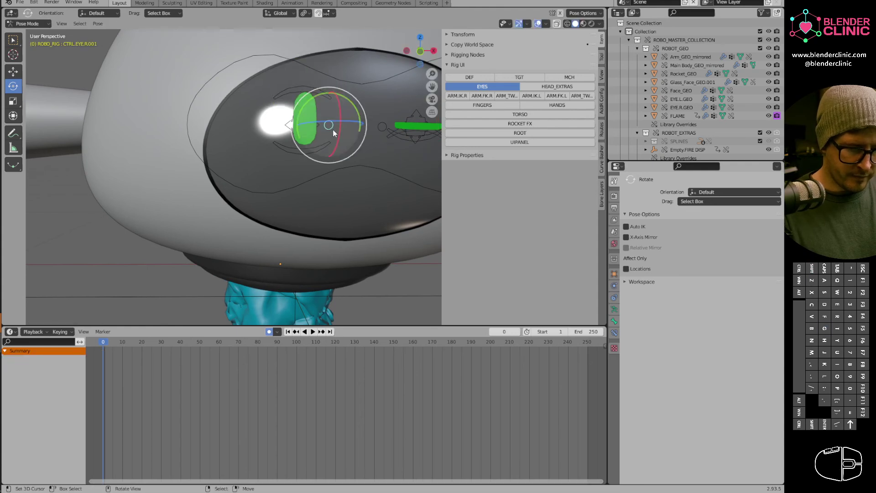
key("g")
left_click(325, 127)
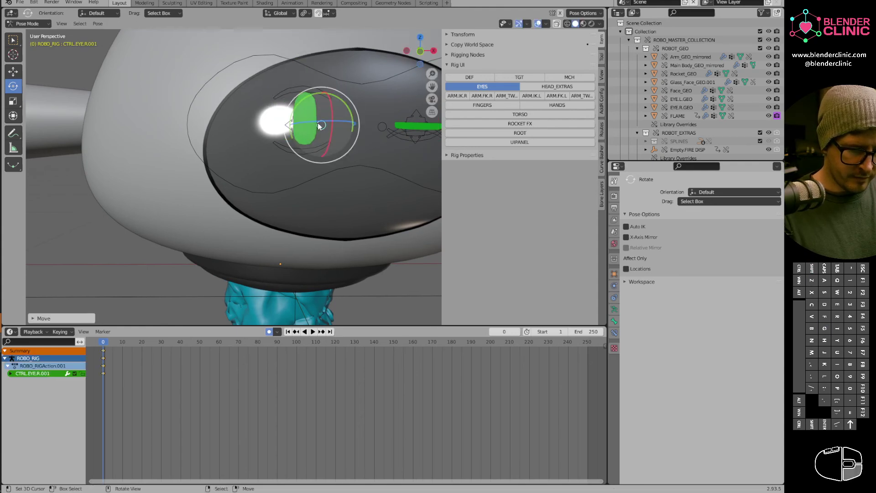
Move the CTRL.EYE.R and CTRL.EYE.L controls toward each other to bring the two eyes closer together.
middle_click_drag(393, 169, 329, 158)
left_click(330, 155)
key("g")
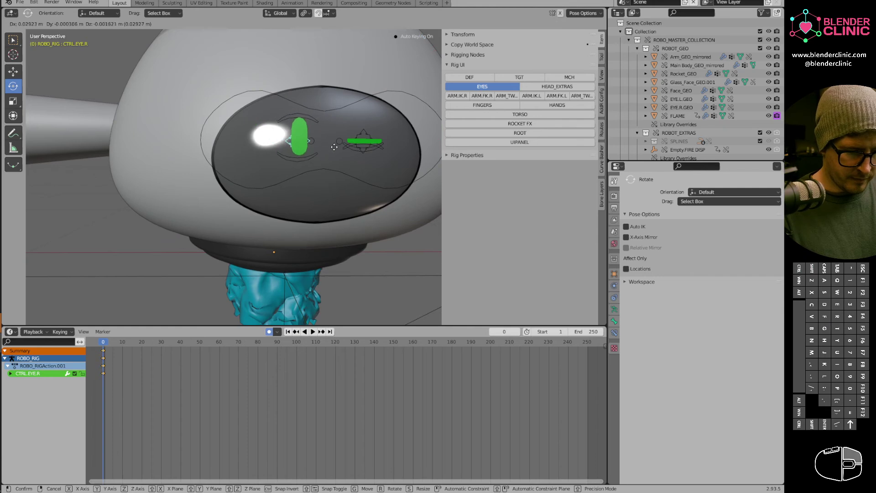
left_click(336, 146)
left_click(363, 155)
key("g")
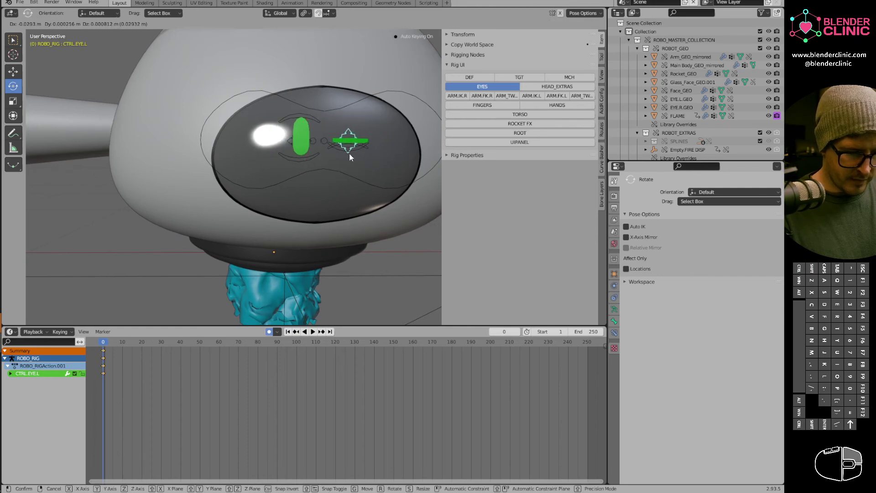
left_click(350, 152)
Rotate the CTRL.EYE.L control to tilt the left eye and try scaling it uniformly and along global X and Y.
left_click_drag(379, 133, 361, 120)
key("s")
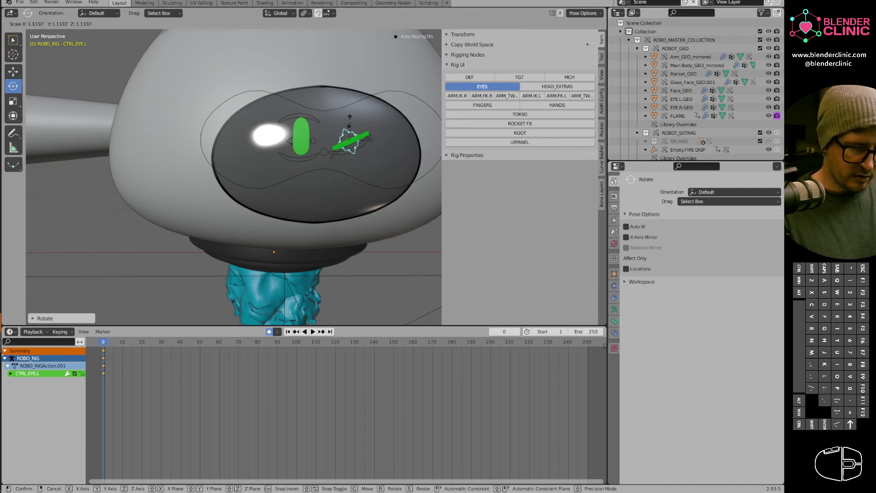
right_click(348, 124)
key("s")
key("x")
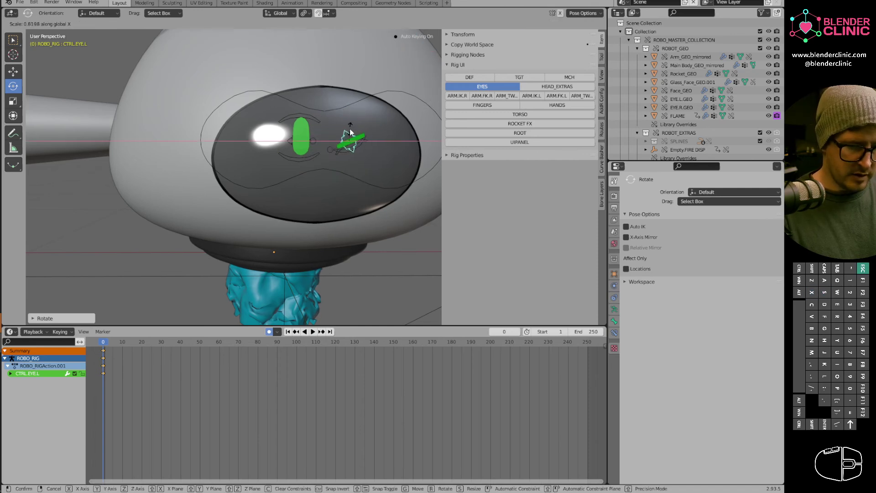
key("Escape")
key("s")
key("y")
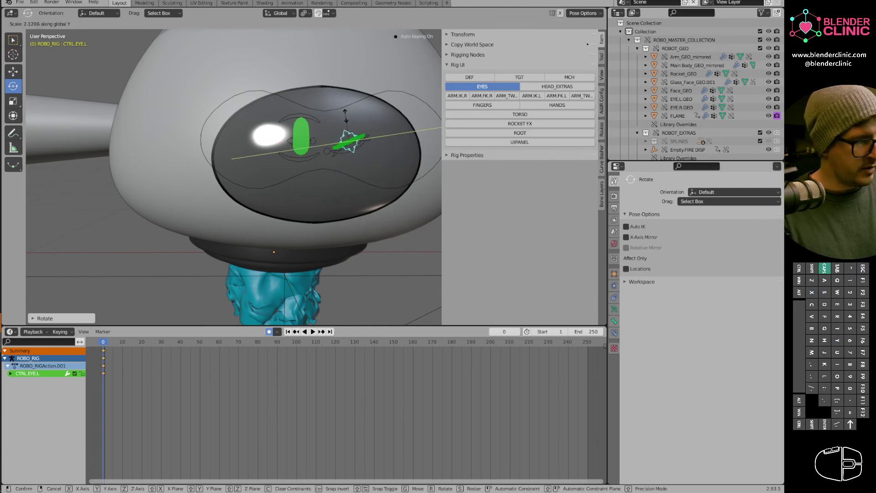
key("Escape")
Scale the CTRL.EYE.L control down along global Z to shrink the left eye.
key("s")
key("z")
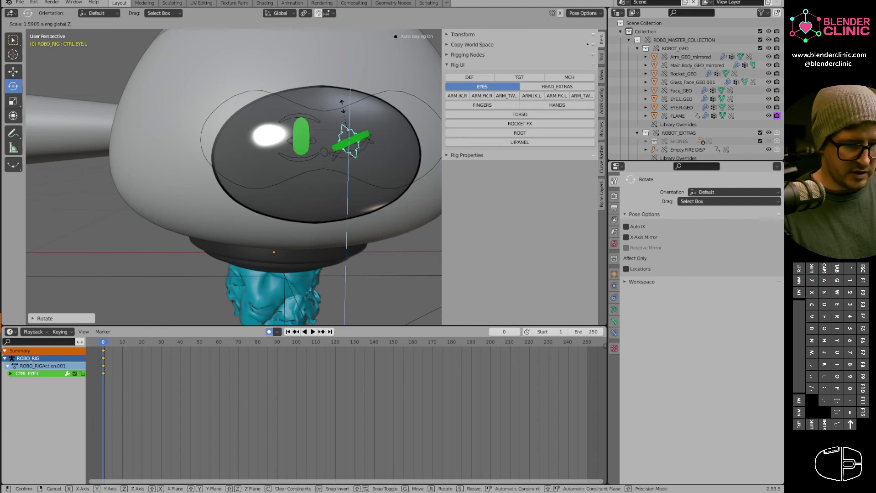
left_click(350, 132)
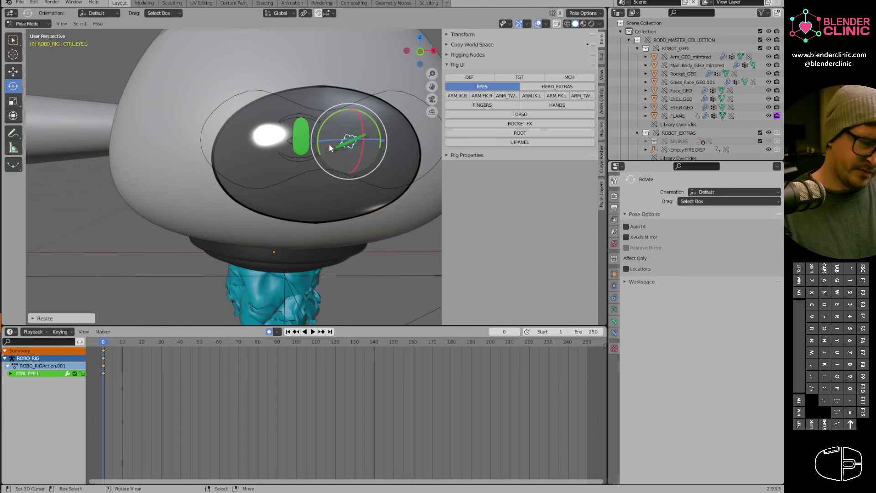
Clear the location and rotation of the CTRL.EYE.L control.
middle_click_drag(406, 158, 286, 185)
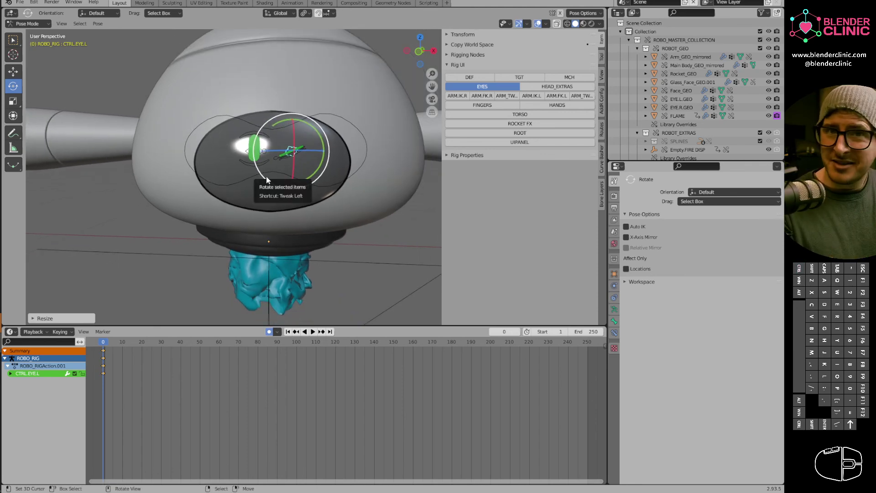
key("alt+g")
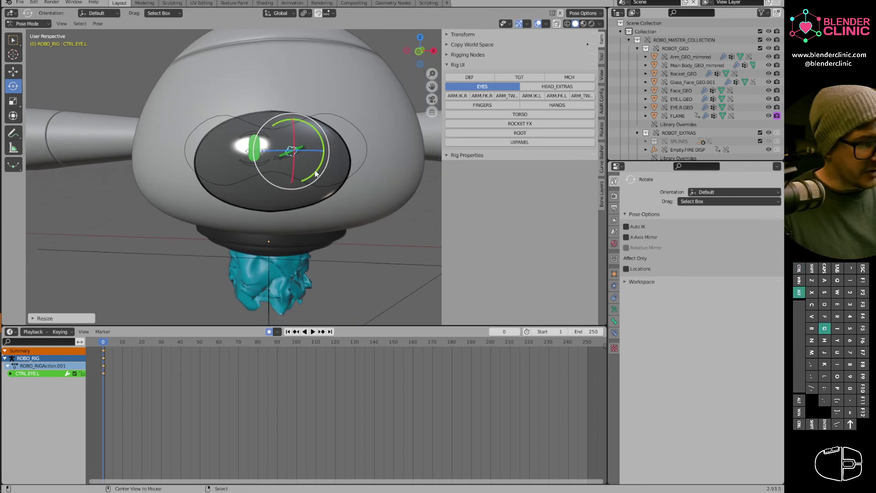
key("alt+r")
middle_click_drag(342, 165, 370, 170)
scroll(374, 169, "down", 1)
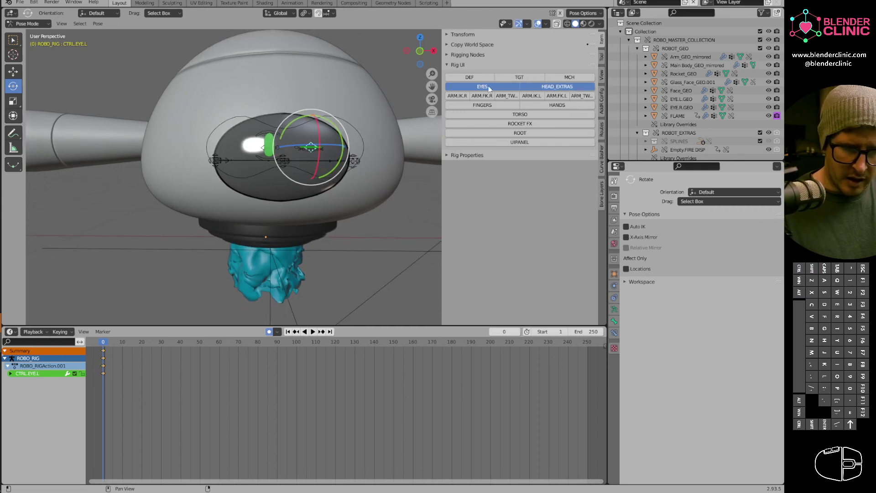
Hide the EYES controls in the Rig UI so that only the HEAD_EXTRAS controls are shown on the face.
left_click(490, 88)
scroll(333, 179, "up", 2)
middle_click_drag(390, 193, 370, 209, "ctrl")
mouse_move(369, 208)
middle_mouse_down()
mouse_move(375, 224)
mouse_move(366, 202)
middle_mouse_up()
Move the VISOR control of the head extras upward.
right_click(352, 207)
key("g")
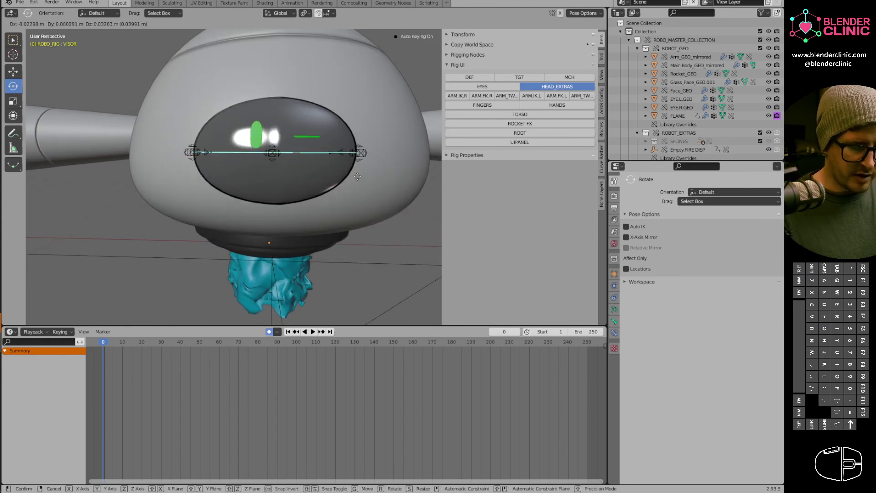
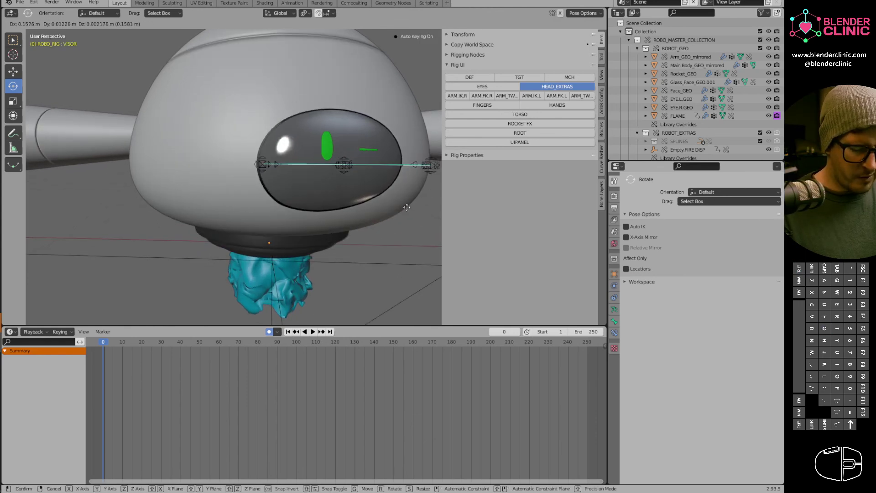
Raise and rotate the two outer brow tweak controls, CTRL.BROW.TWK.002 and CTRL.BROW.TWK, at either end of the visor.
left_click(371, 194)
right_click(383, 158)
key("g")
left_click(391, 121)
key("r")
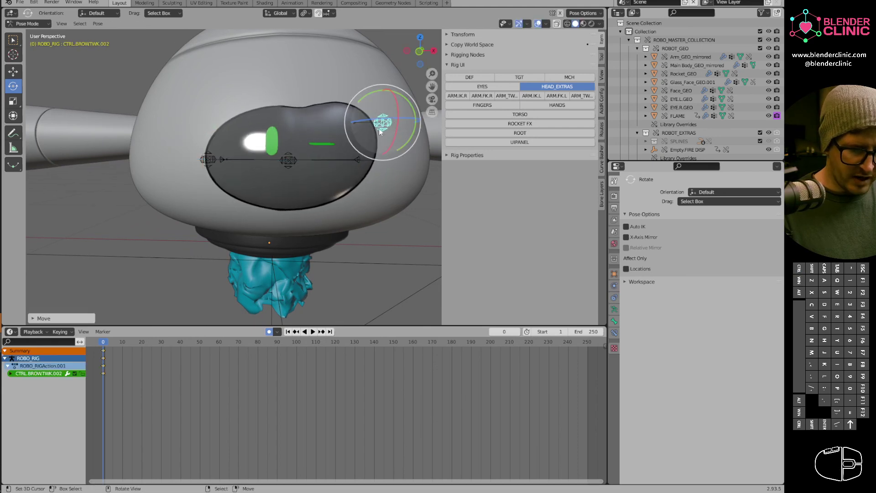
left_click_drag(347, 114, 347, 114)
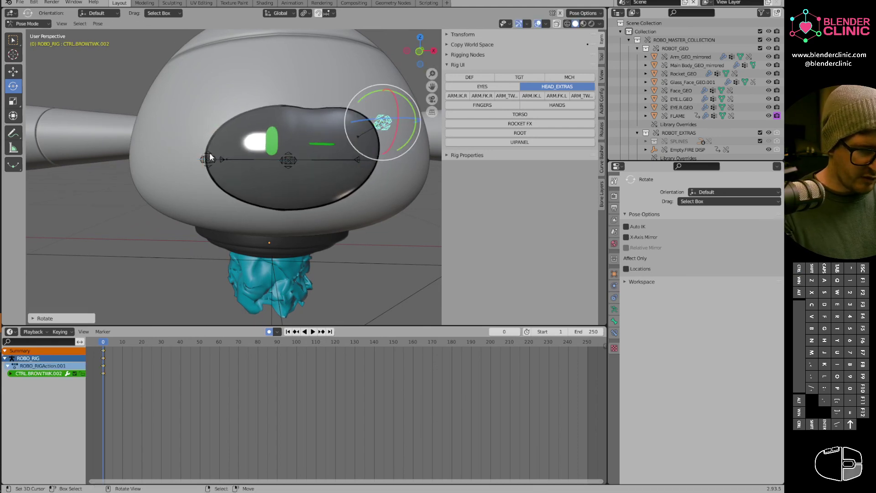
right_click_drag(210, 157, 206, 122)
left_click_drag(224, 109, 238, 117)
Move the middle brow control CTRL.BROW.TWK.001 downward to dip the centre of the visor's upper edge.
left_click(288, 160)
key("g")
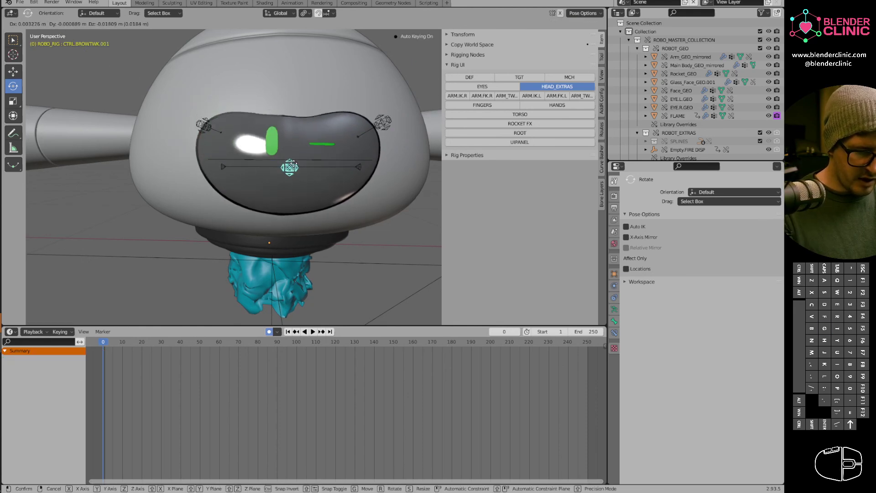
left_click(330, 190)
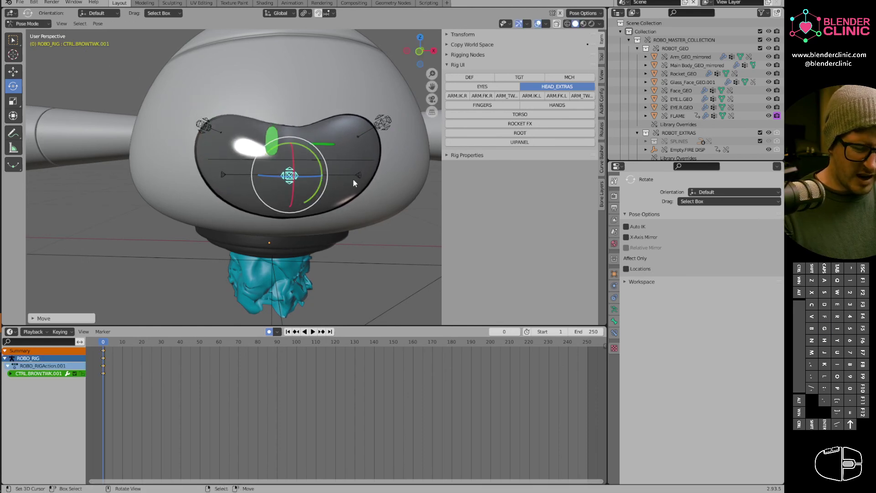
middle_click_drag(353, 179, 374, 177)
Move the VISOR control upward to shift the whole visor higher on the face.
left_click(372, 152)
key("g")
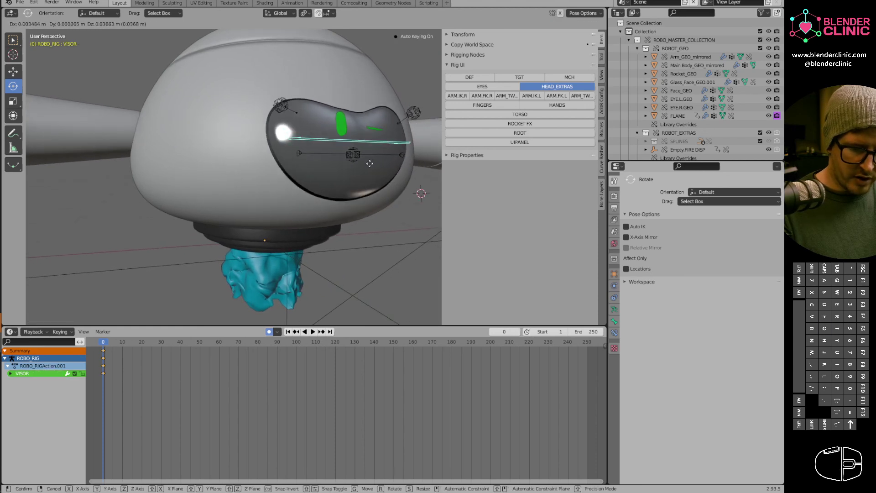
left_click(367, 112)
Move the outer brow control CTRL.BROW.TWK down to the visor's lower edge and rotate it.
left_click(270, 86)
key("g")
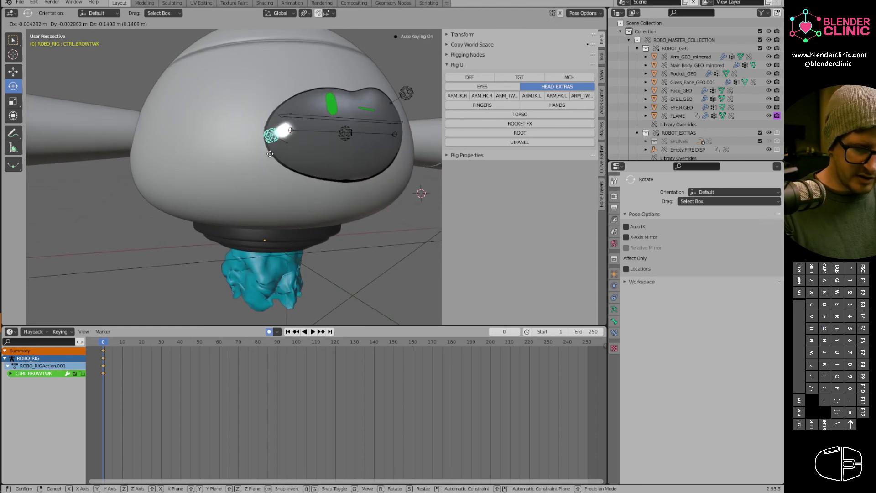
left_click(279, 164)
key("r")
left_click(391, 166)
Lower the opposite outer brow control CTRL.BROW.TWK.002, rotate it to follow the visor's corner, and move it further down.
middle_click_drag(393, 166, 344, 157)
left_click(320, 99)
key("g")
left_click(347, 167)
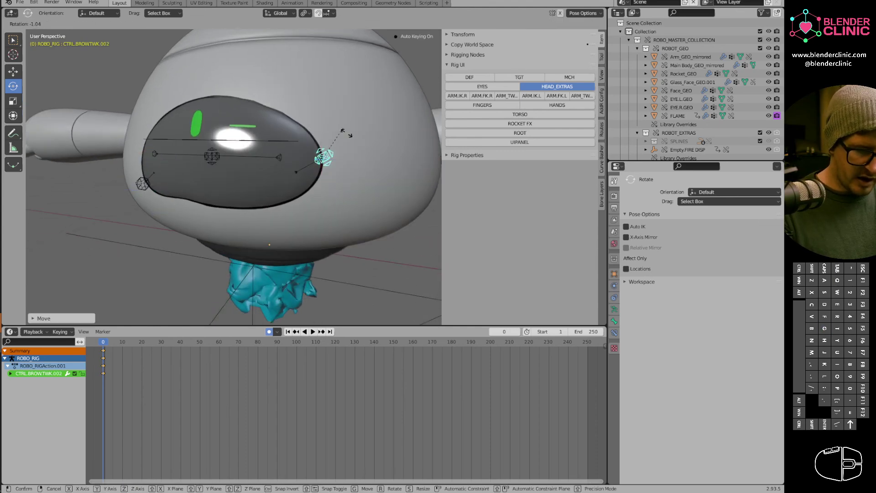
key("r")
left_click(355, 174)
key("g")
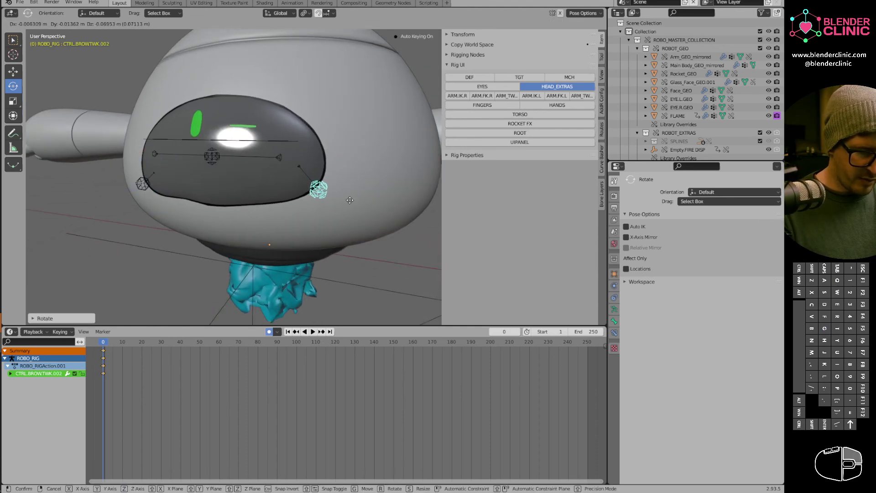
left_click(350, 199)
Move the middle brow control CTRL.BROW.TWK.001 upward to arch the visor.
middle_click_drag(351, 199, 411, 174)
left_click(314, 141)
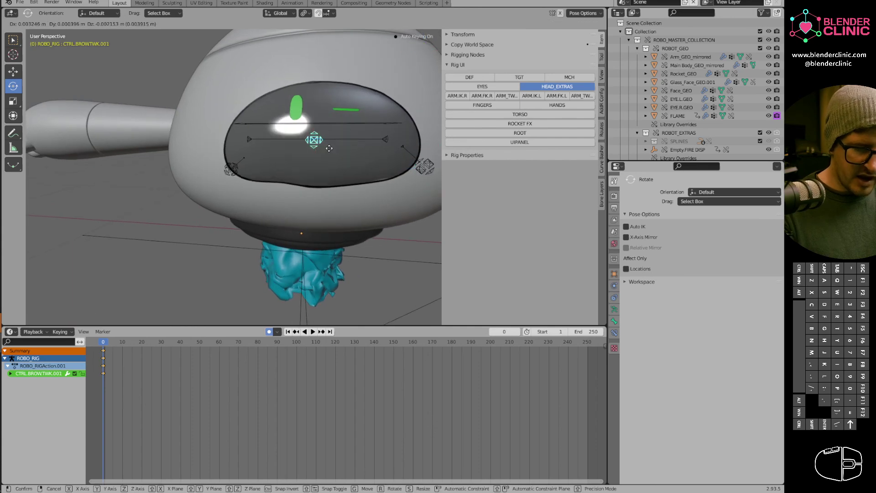
key("g")
left_click(336, 139)
Select all head extras controls and clear their location and rotation to restore the visor's default shape.
middle_click_drag(335, 139, 353, 173)
key("a")
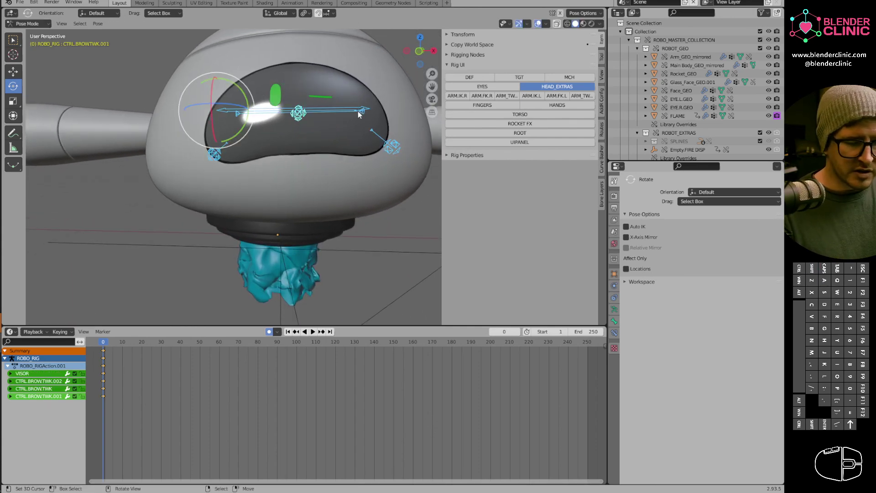
key("alt+r")
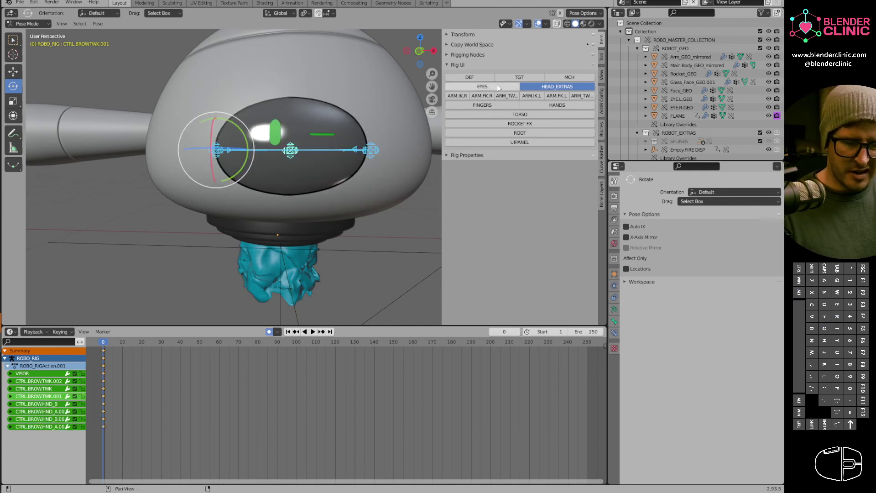
Show the EYES controls instead of HEAD_EXTRAS in the Rig UI and reset the transforms of all eye controls.
left_click(482, 86)
left_click(557, 87)
left_click(328, 168)
key("a")
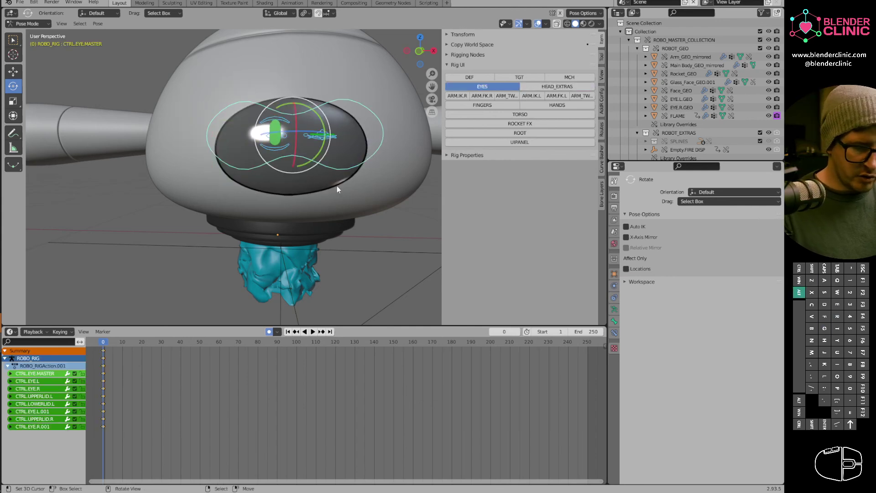
Move the selected eye controls, with CTRL.EYE.MASTER active, across the visor and check the eyes from the side.
middle_click_drag(338, 190, 297, 215)
key("g")
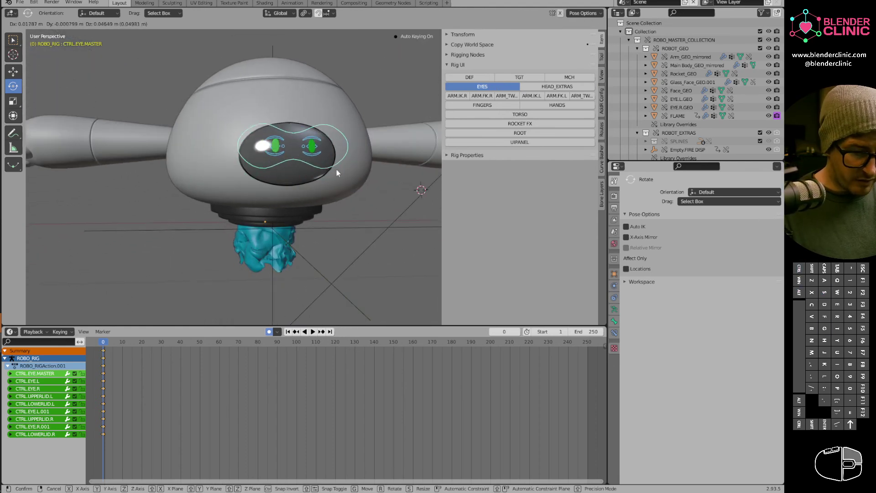
left_click(337, 172)
middle_click_drag(337, 172, 388, 160)
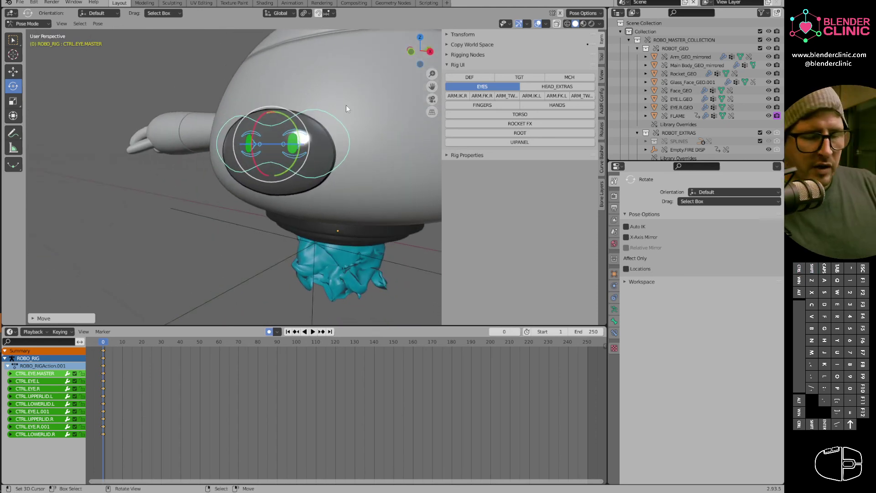
left_click(97, 24)
left_click(36, 23)
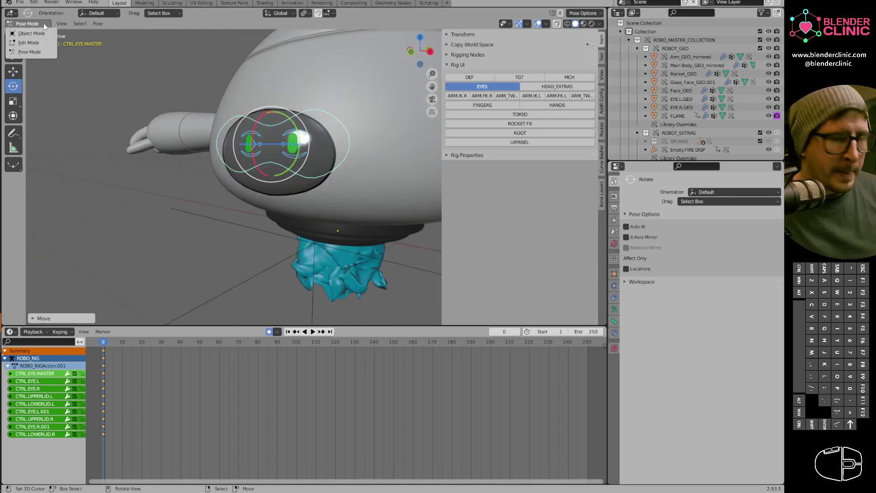
middle_click_drag(299, 143, 267, 237, "ctrl")
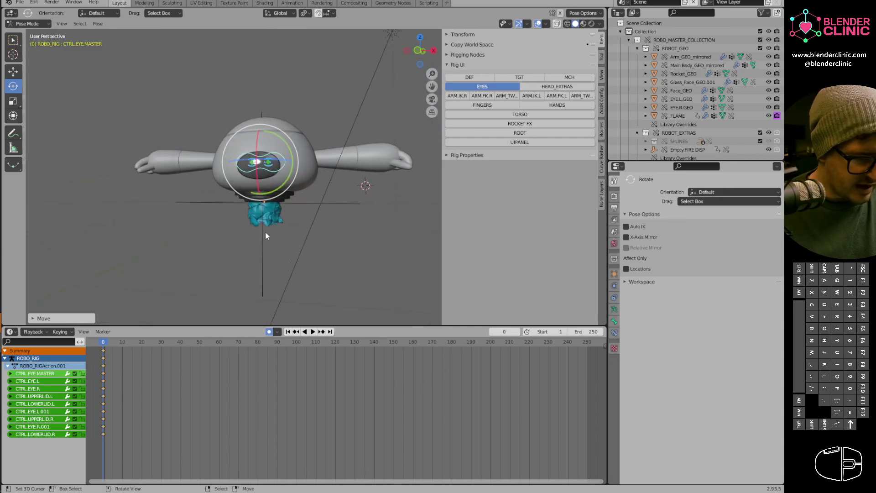
left_click(266, 238)
scroll(267, 239, "down", 2)
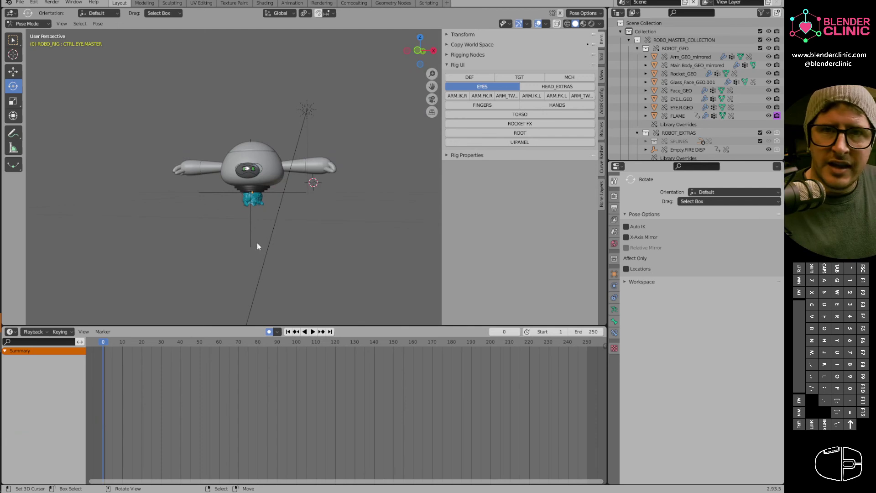
scroll(273, 247, "up", 2)
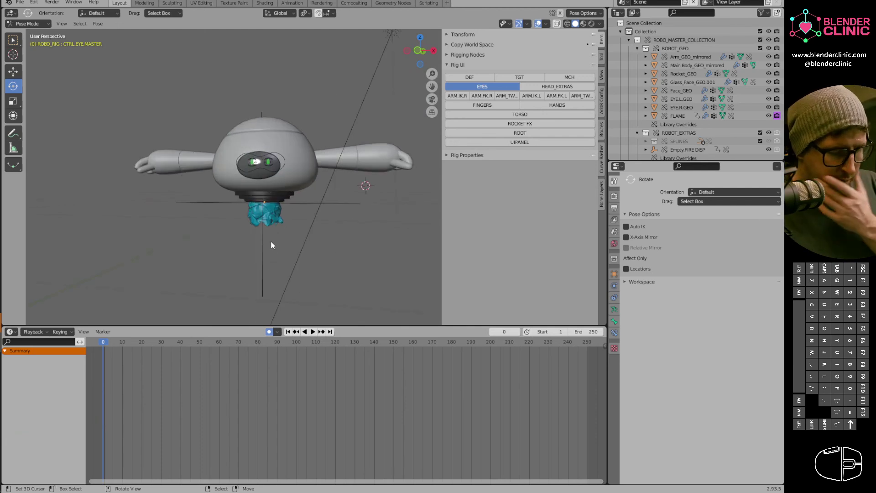
middle_click_drag(263, 247, 289, 237)
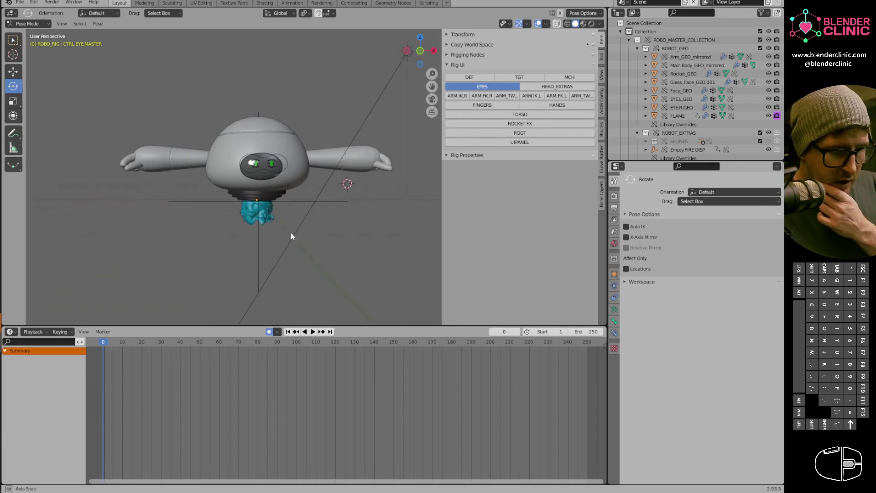
Select the CTRL.EYE.MASTER control and move both eyes together on the visor.
left_click(284, 167)
key("g")
left_click(302, 172)
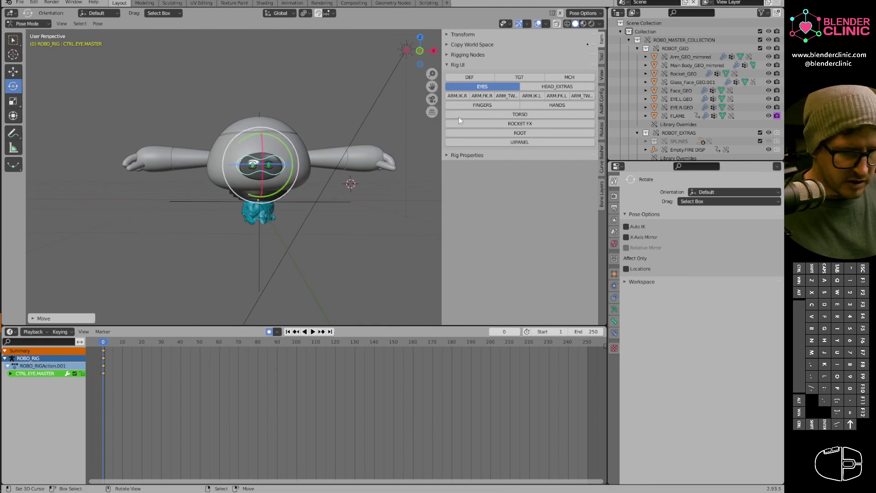
Show the TORSO controls in the Rig UI and move the CTRL.TORSO control upward to raise the robot's body.
left_click(533, 114)
left_click(308, 194)
key("g")
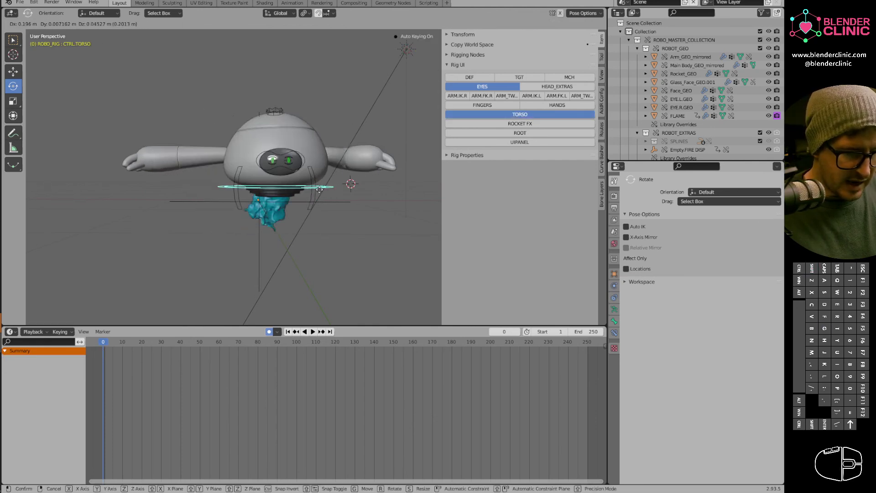
left_click(268, 125)
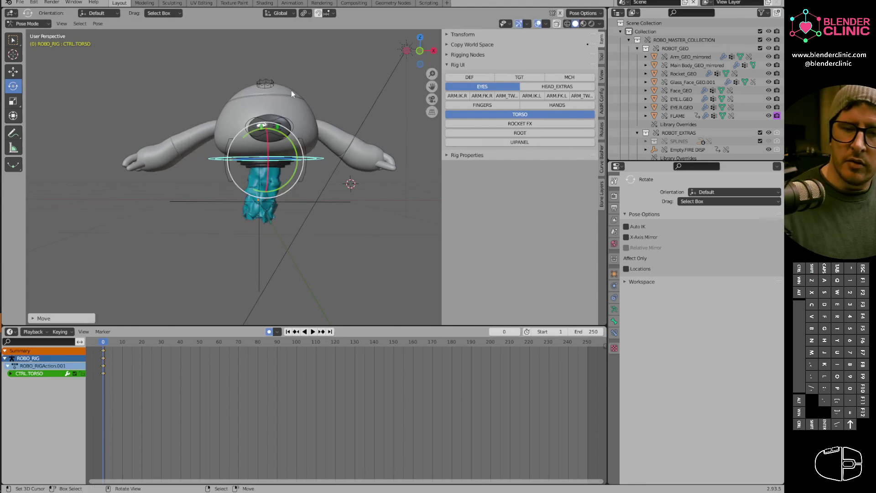